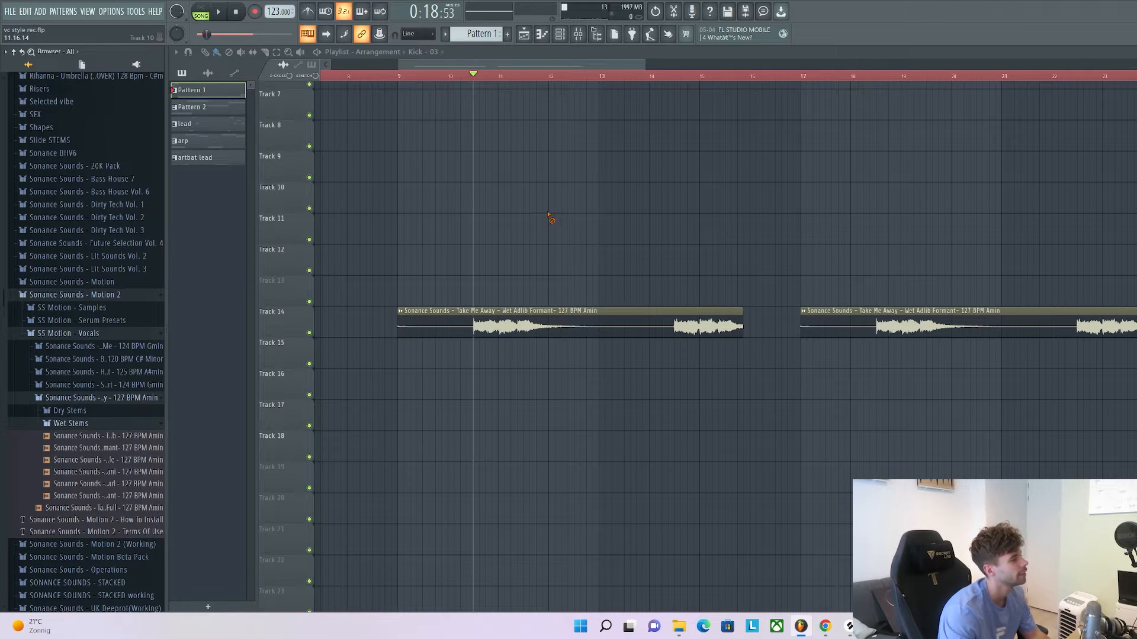
Load the Bass - Bat preset from Serum Presets Motion 2 into Serum #6
scroll(550, 225, "down", 3)
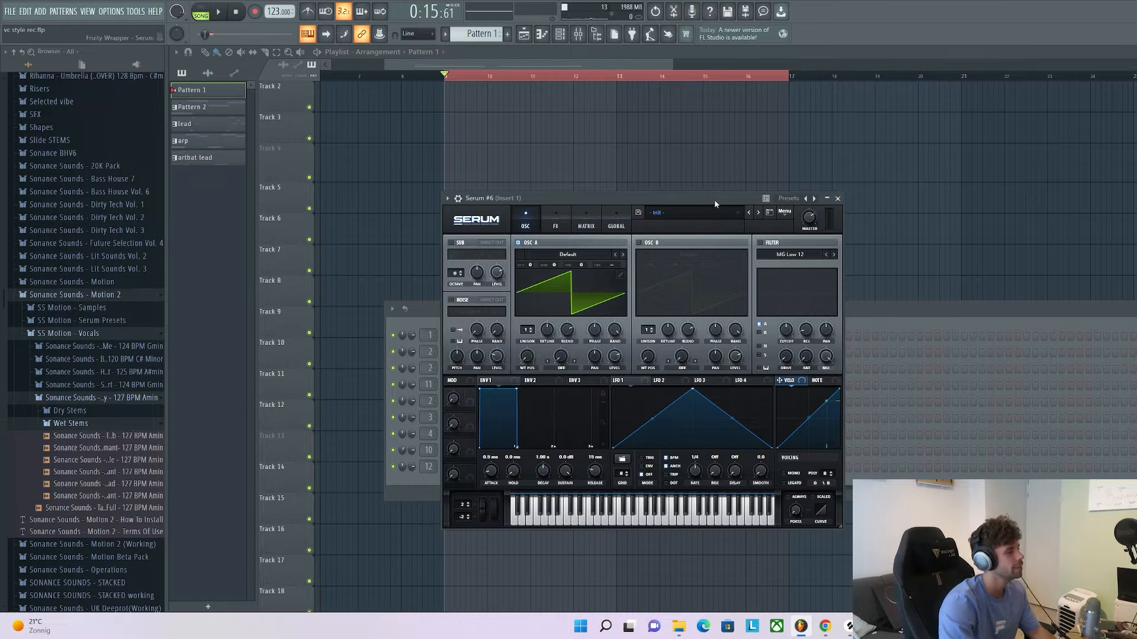
left_click_drag(711, 201, 706, 199)
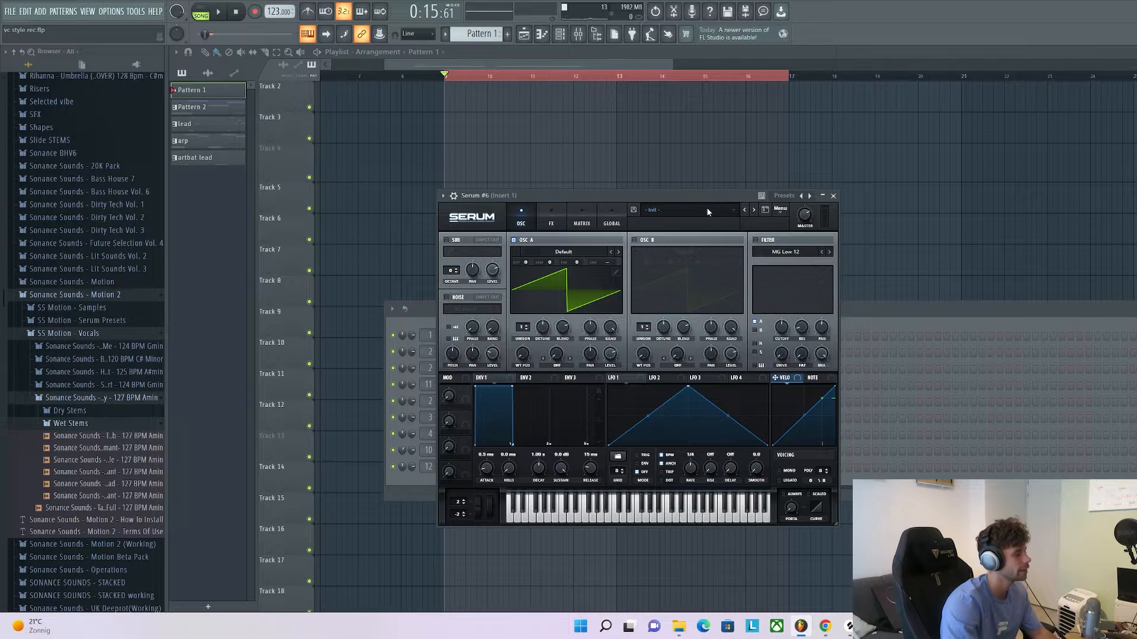
left_click(707, 211)
mouse_move(740, 350)
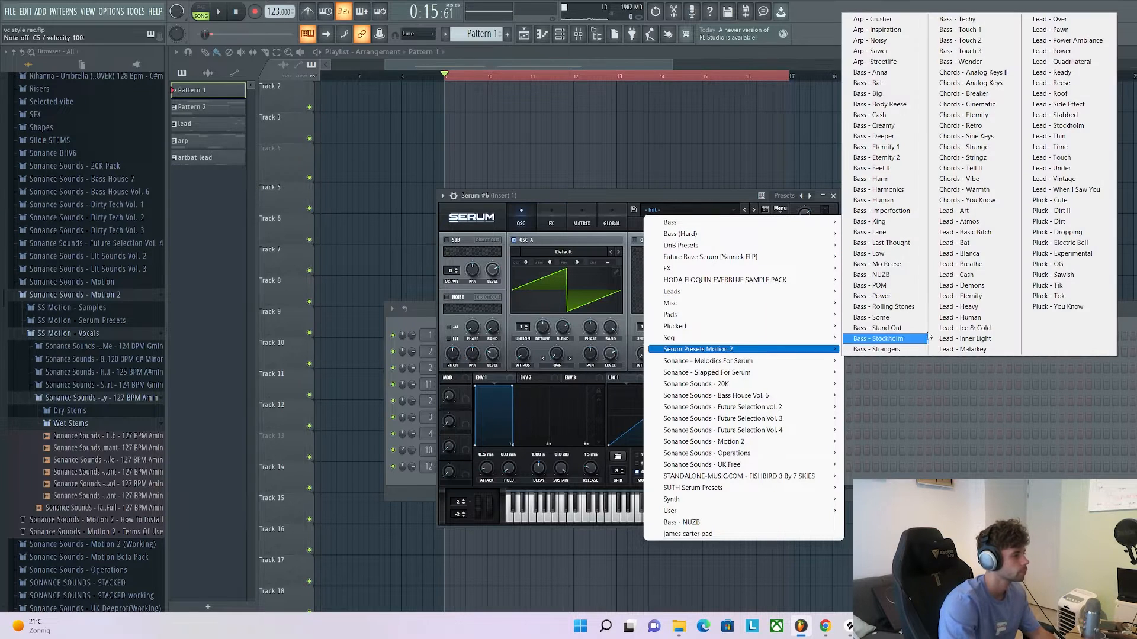
left_click(868, 83)
left_click_drag(594, 197, 596, 206)
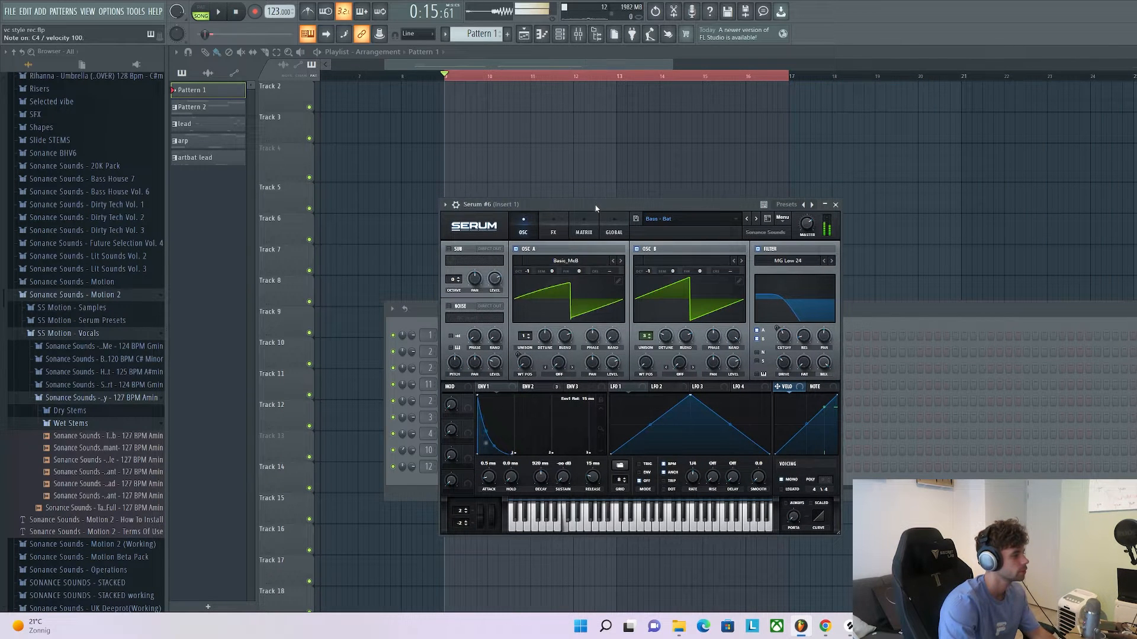
left_click_drag(625, 204, 604, 205)
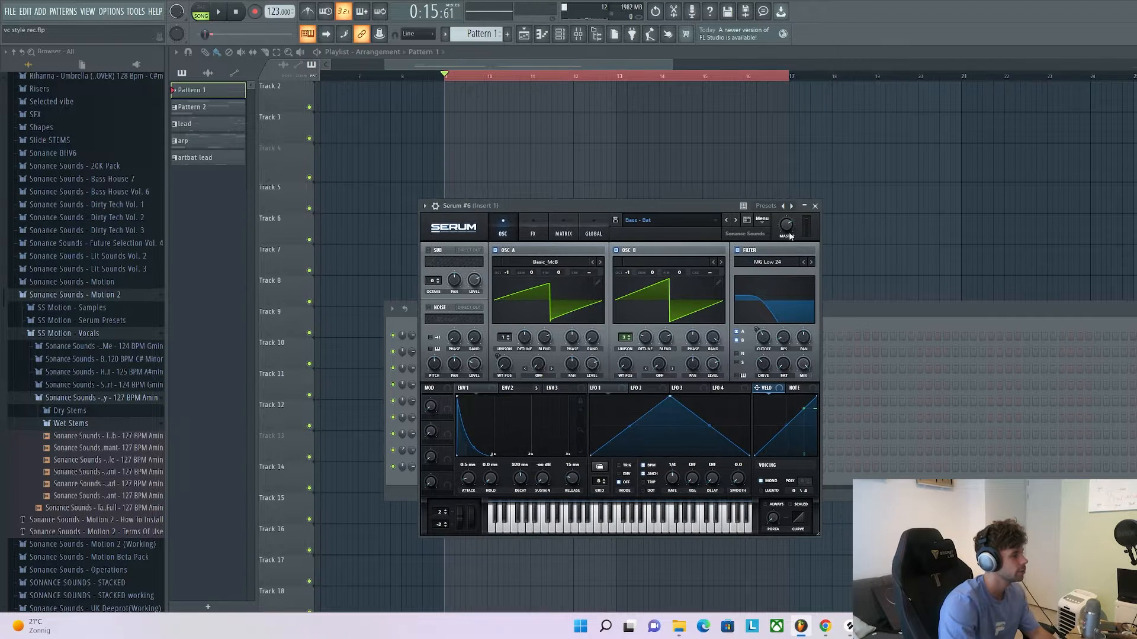
Open the piano roll of Serum #6 and place three consecutive short E4 notes from the start of bar 1
left_click(814, 206)
right_click(492, 335)
left_click(527, 335)
left_click(211, 278)
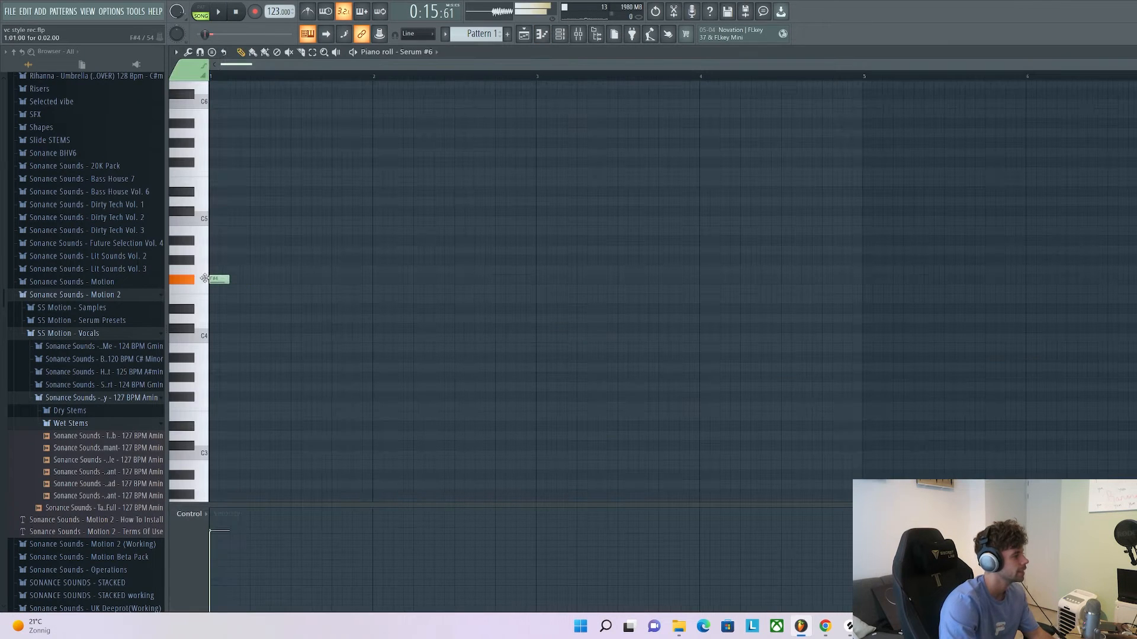
left_click_drag(194, 287, 200, 290)
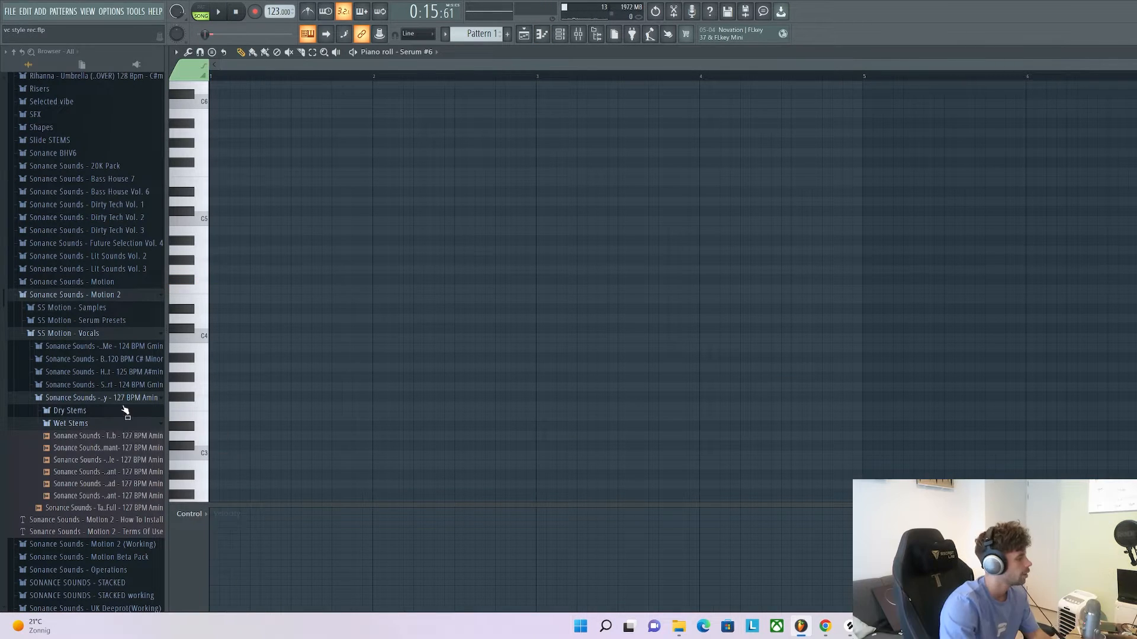
mouse_move(223, 273)
left_mouse_down()
mouse_move(190, 294)
mouse_move(225, 307)
left_mouse_up()
left_click(236, 300)
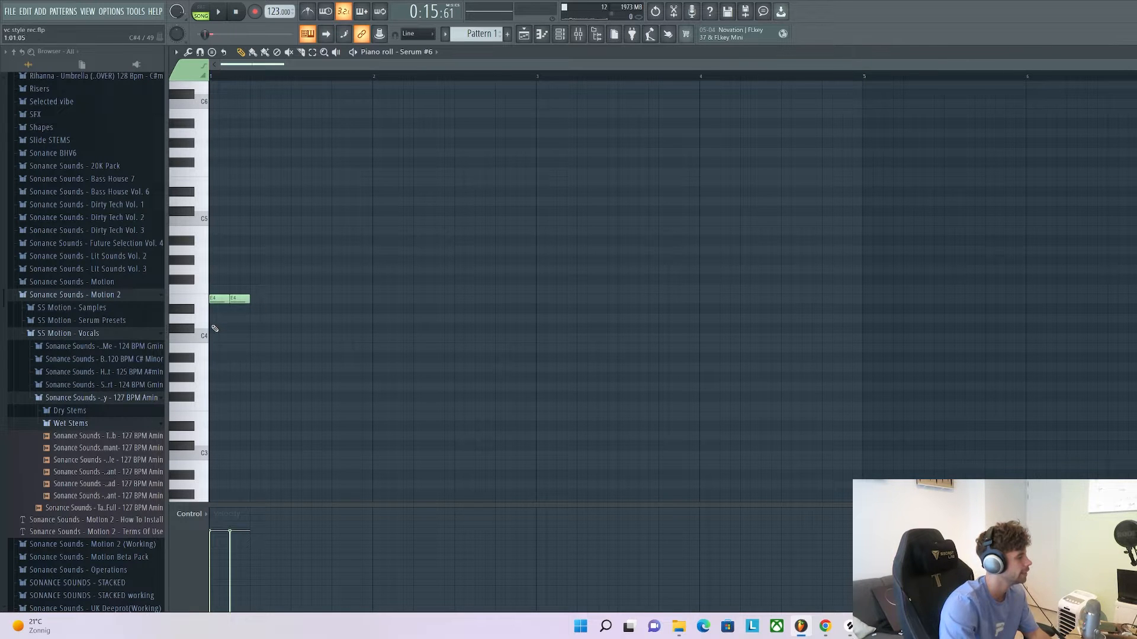
scroll(216, 326, "up", 3)
left_click_drag(251, 300, 230, 302)
right_click(259, 301)
left_click(240, 302)
left_click(260, 302)
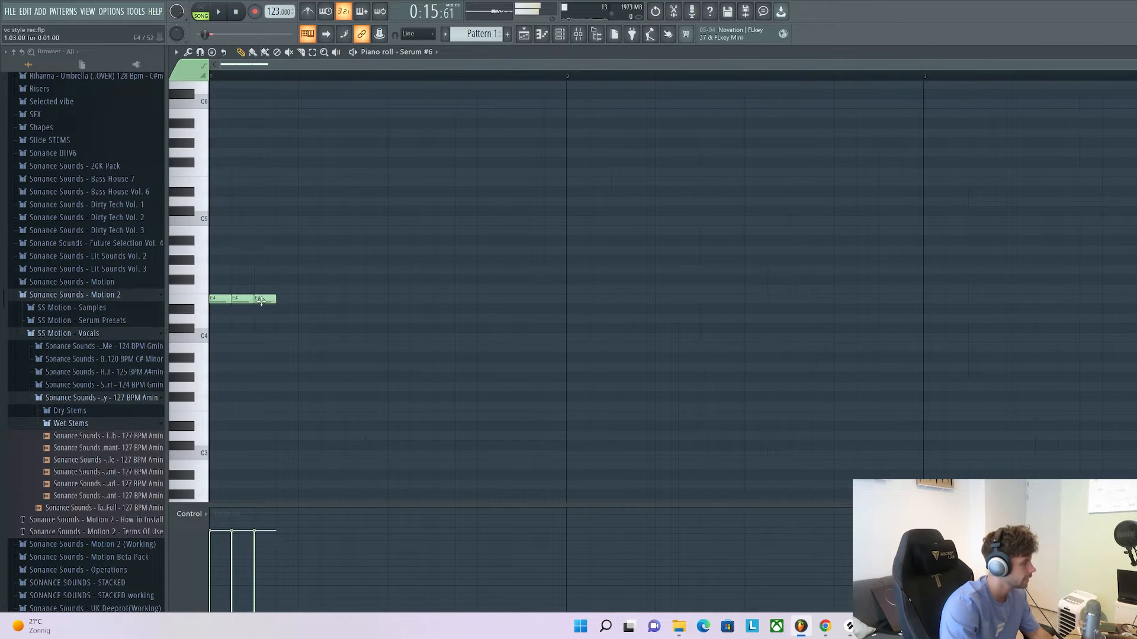
Add three consecutive F4 notes of the same length directly after the E4 notes
left_click(283, 289)
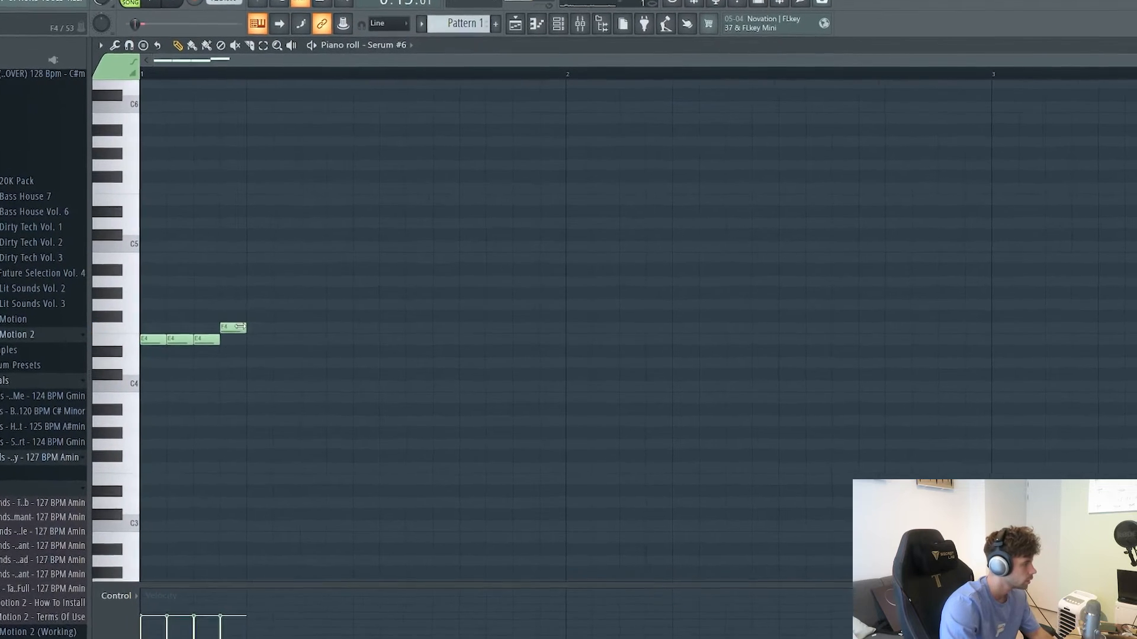
left_click(304, 289)
left_click(324, 299)
left_click_drag(262, 347, 268, 336)
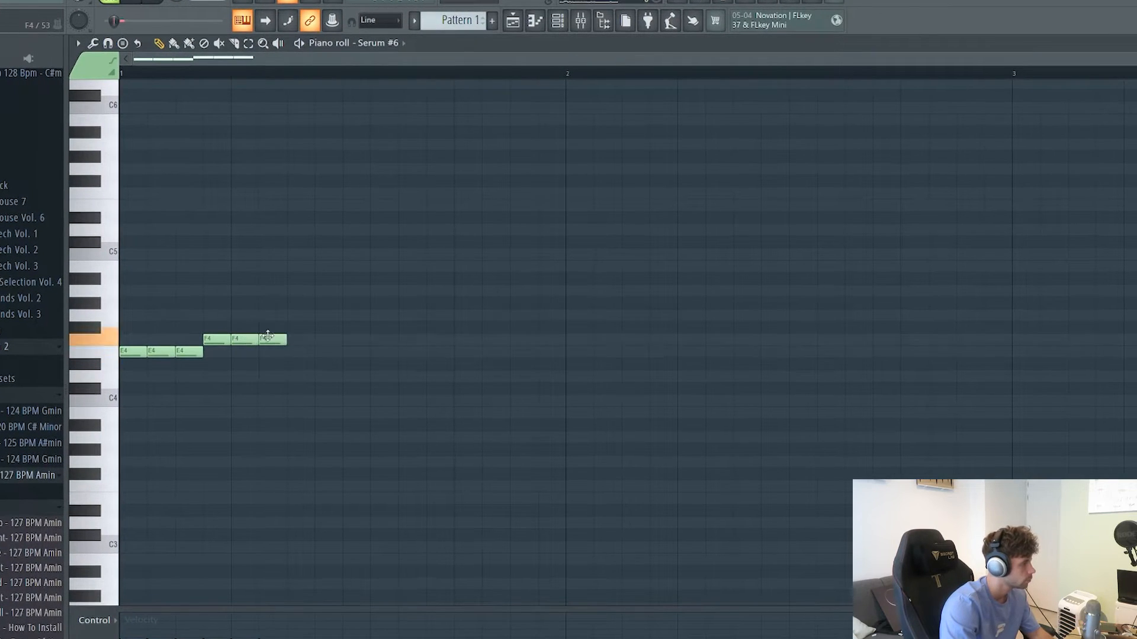
left_click(115, 1)
Fill the rest of bar 1 with short A3 notes after the F4 notes and play the pattern back
left_click(297, 353)
left_click_drag(296, 355, 310, 440)
key("space")
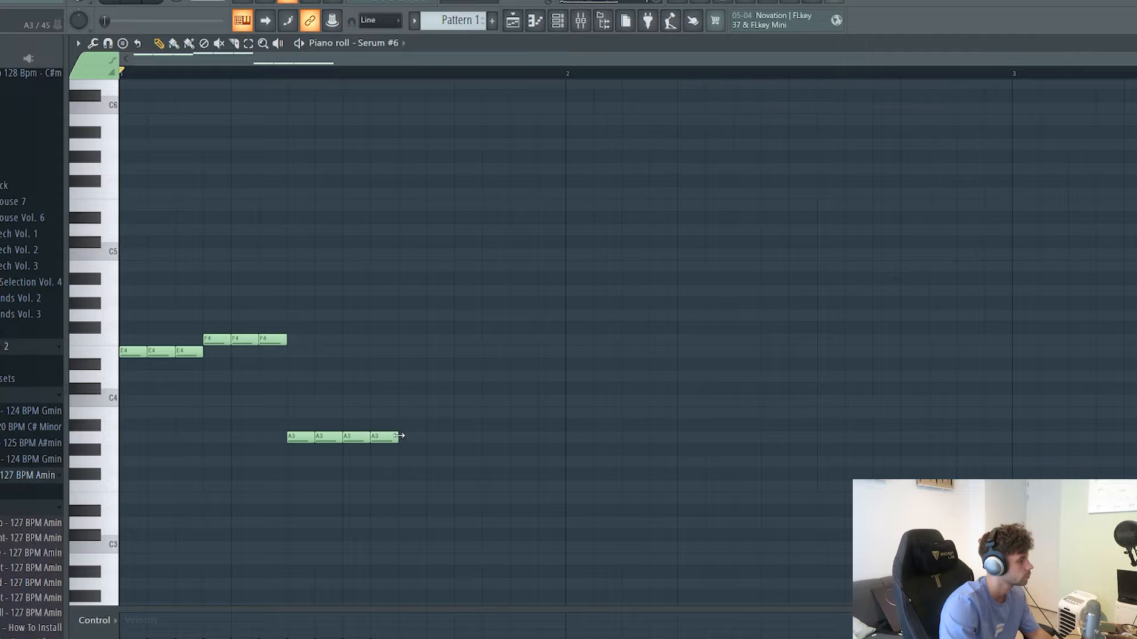
left_click(440, 436)
left_click_drag(466, 444, 349, 421)
key("ctrl+b")
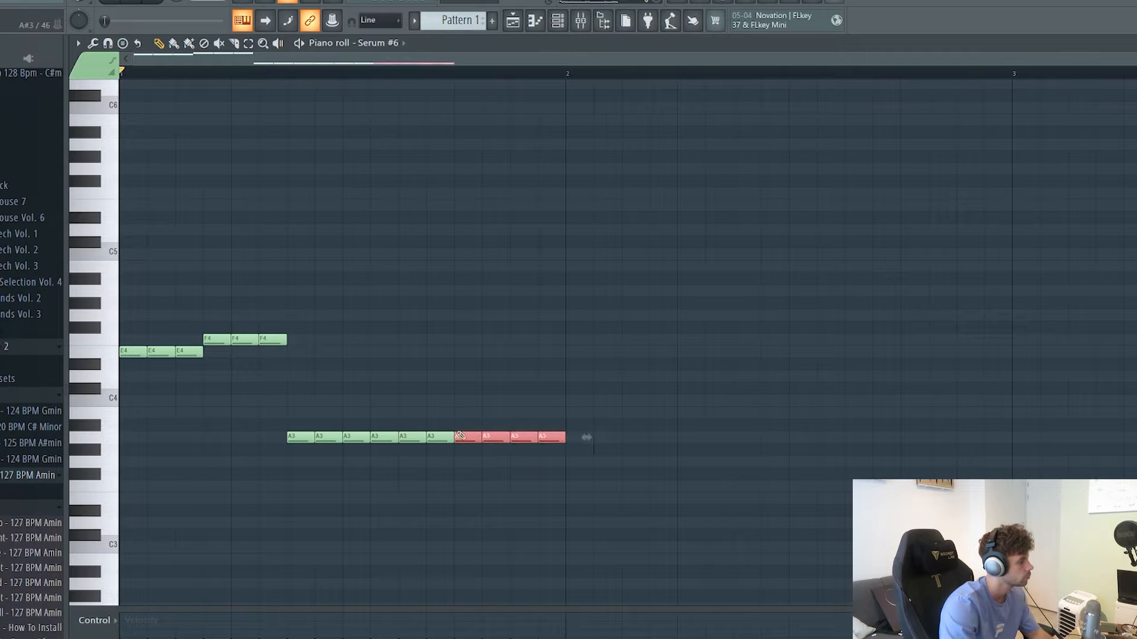
left_click(573, 490, "ctrl")
key("space")
Duplicate the A3 notes repeatedly so they continue without gaps to the end of bar 4
scroll(573, 489, "down", 1)
mouse_move(573, 490)
left_mouse_down()
mouse_move(330, 399)
mouse_move(304, 411)
left_mouse_up()
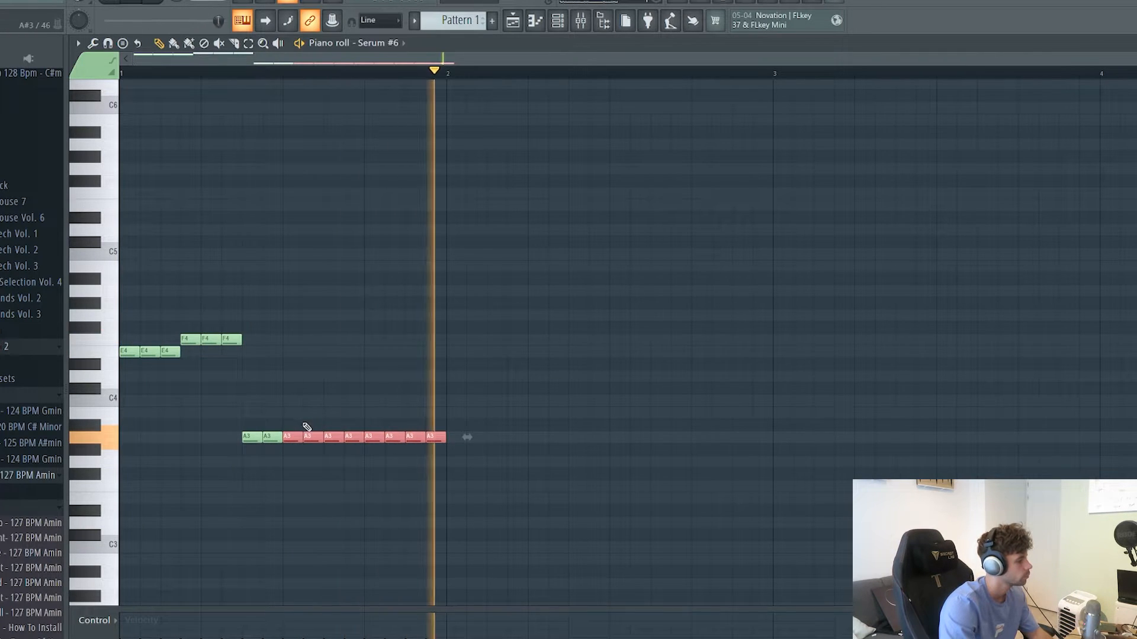
key("ctrl+b")
key("ctrl+b")
scroll(609, 431, "down", 1)
left_click_drag(803, 503, 341, 345)
left_click_drag(781, 516, 397, 383)
left_click_drag(396, 434, 788, 445)
scroll(841, 461, "up", 2)
Raise the last four notes of bar 4 by a semitone to A#3 and play the bassline
left_click_drag(944, 478, 863, 409)
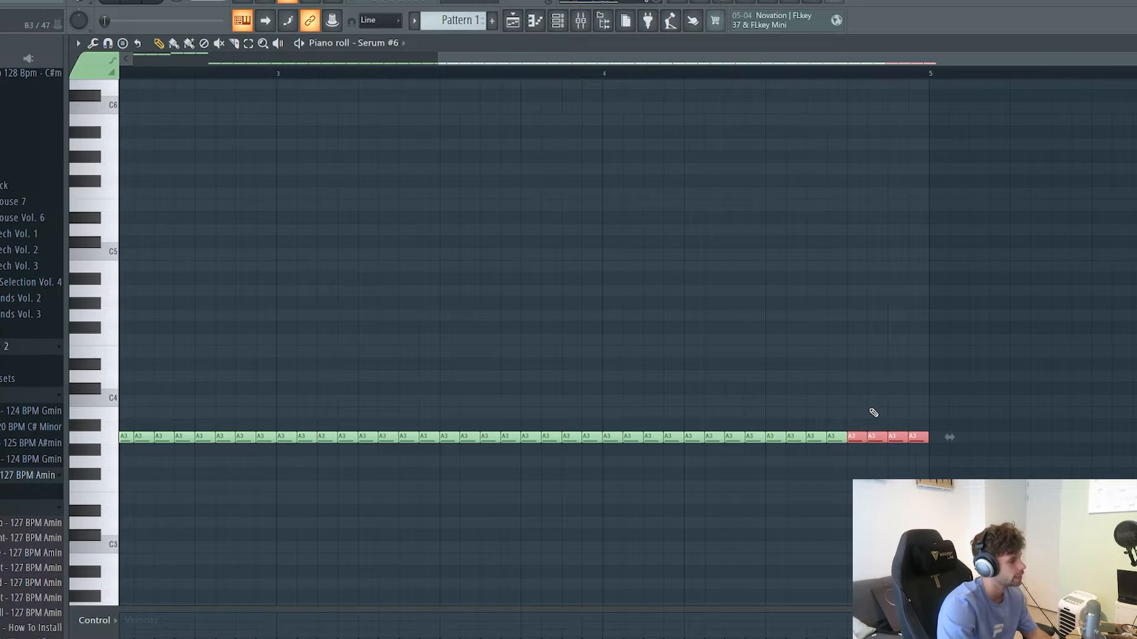
key("shift+Up")
scroll(721, 352, "down", 2)
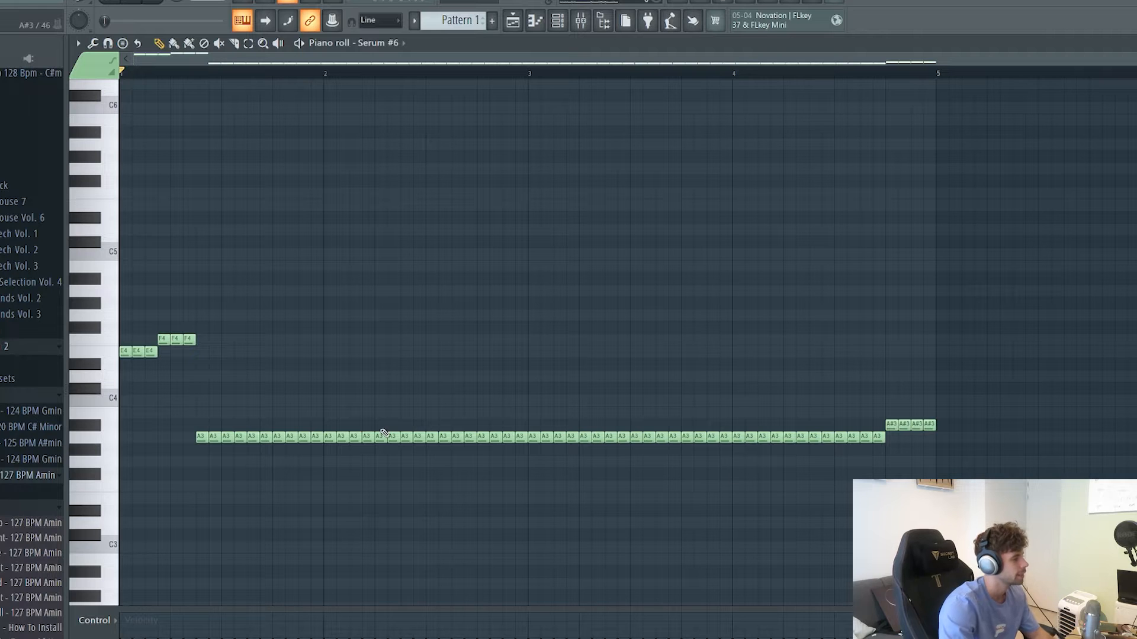
key("space")
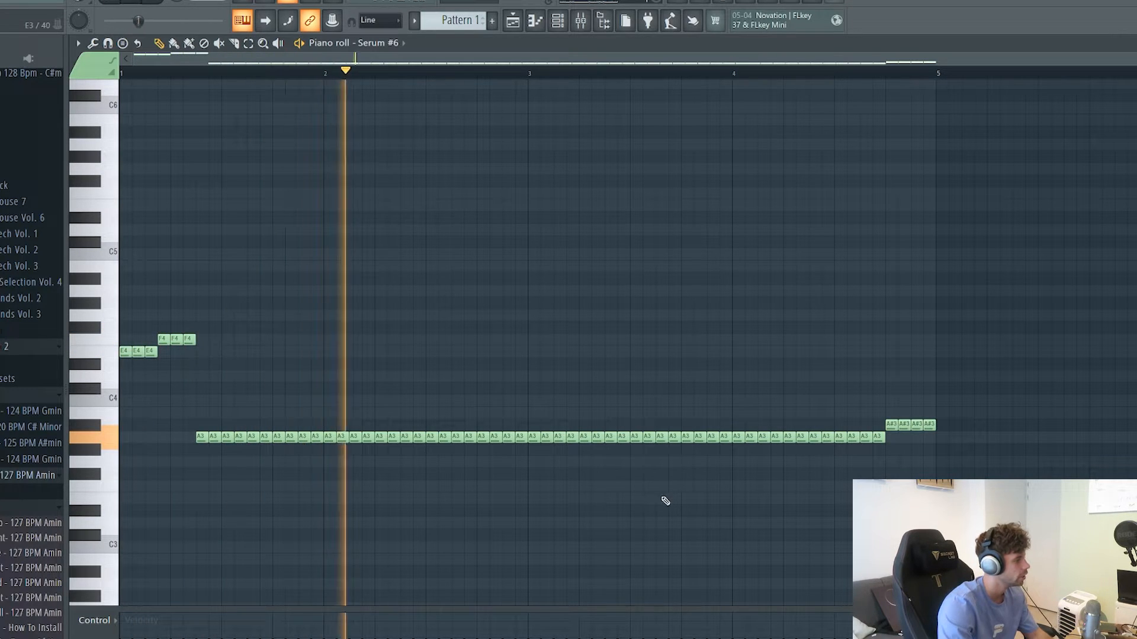
key("space")
Quantize the bassline with the mpc60 60% template and close the gaps between its notes
key("alt+q")
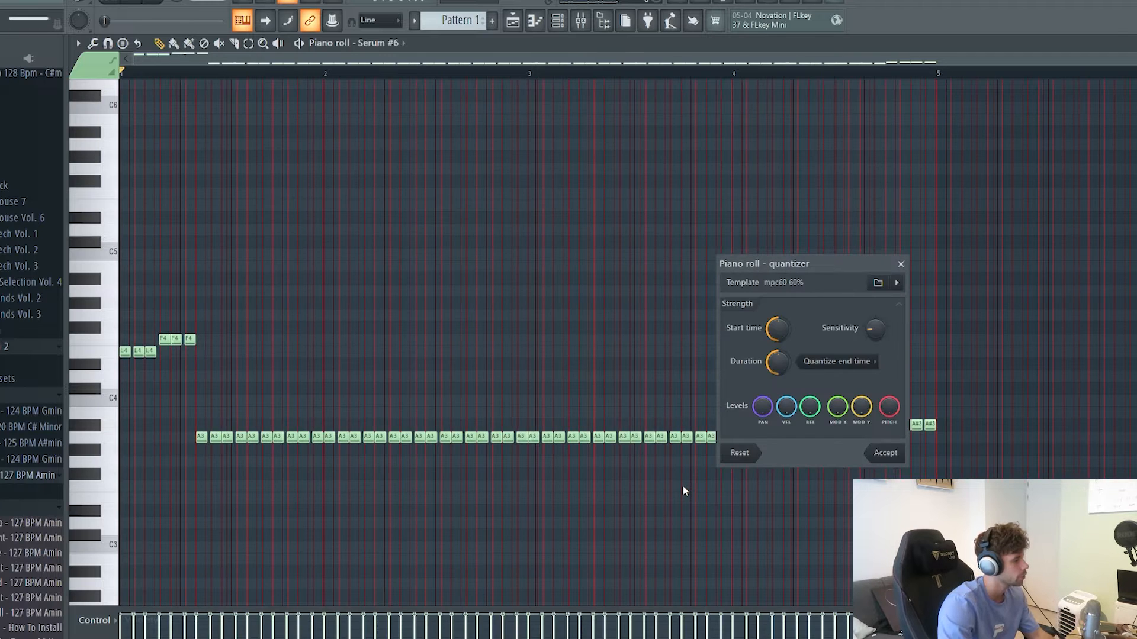
key("Return")
key("alt+l")
key("Return")
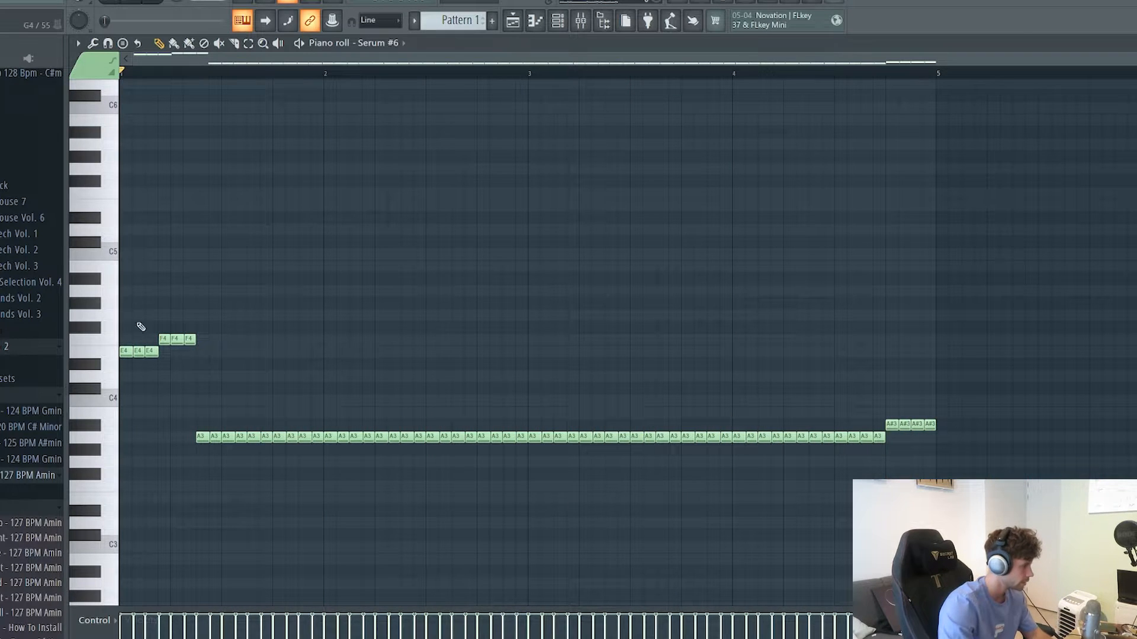
Examine the quantized notes up close and play the bassline to hear its groove
scroll(156, 509, "up", 5)
left_click_drag(207, 492, 326, 416)
left_click_drag(595, 526, 361, 376)
scroll(464, 521, "down", 5)
left_click(319, 506, "ctrl")
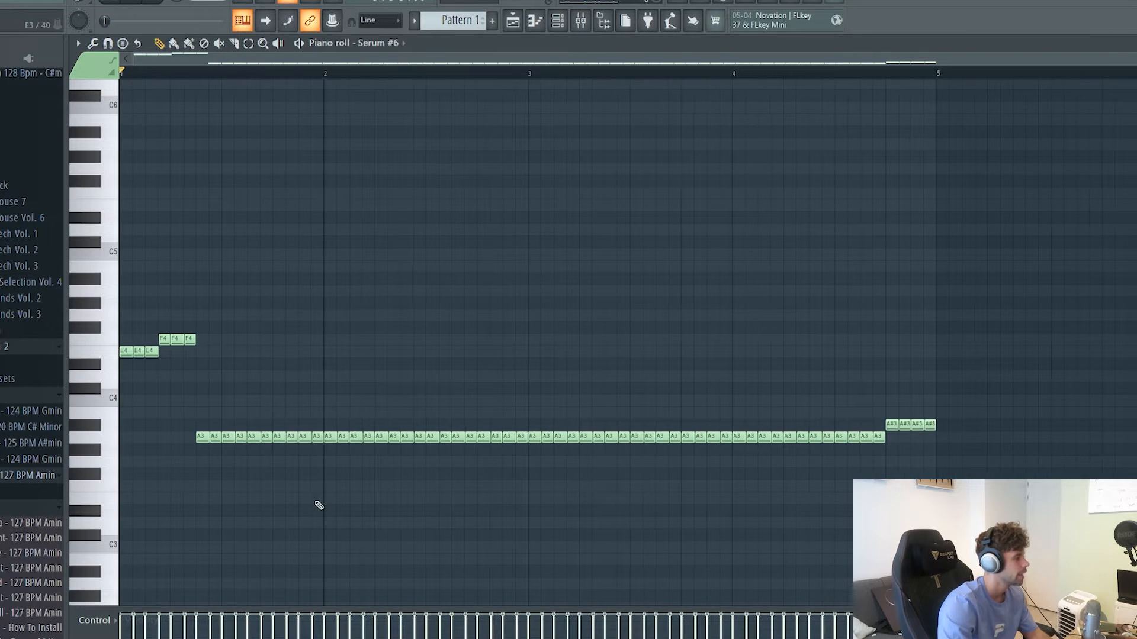
key("space")
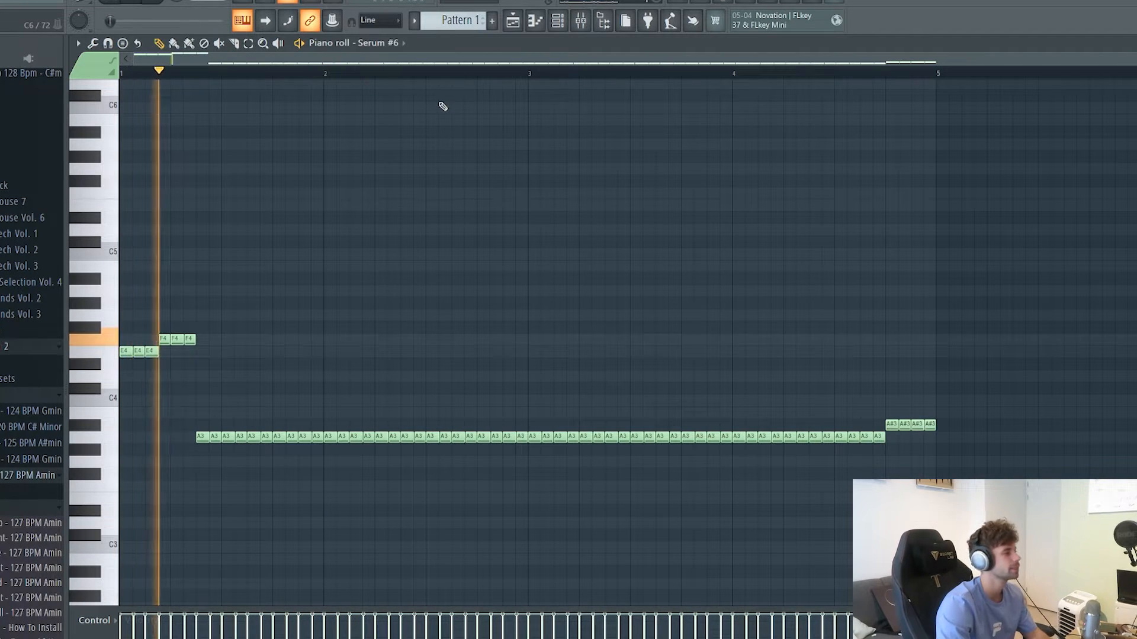
key("space")
Review the CamelCrusher and FabFilter Pro-Q 3 effects on mixer Insert 1 while playing the bassline
left_click(588, 27)
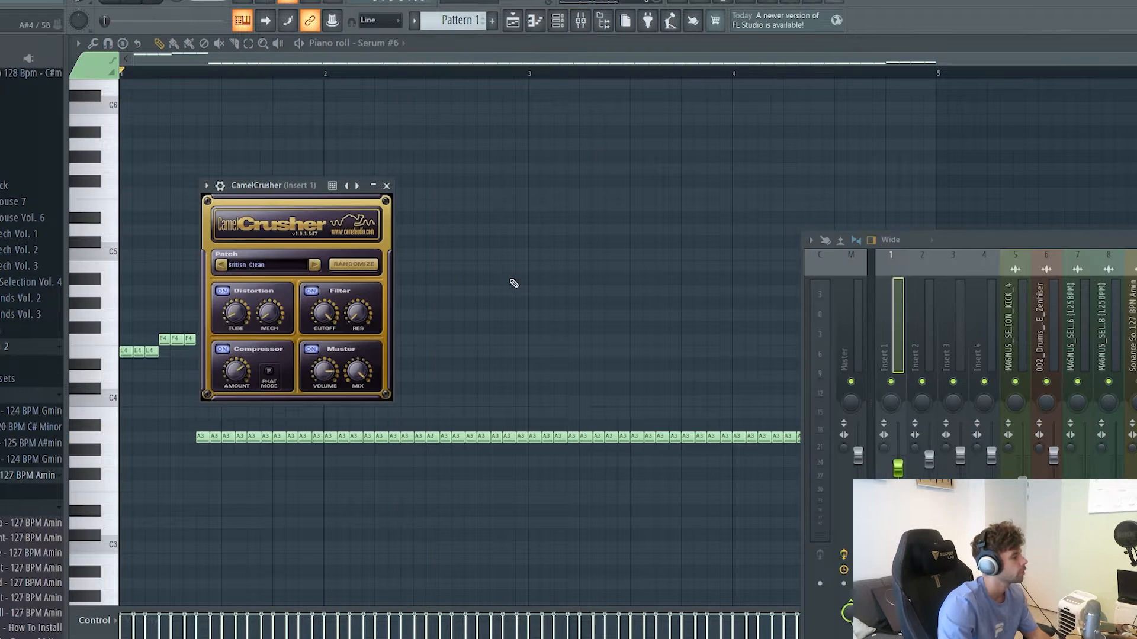
key("space")
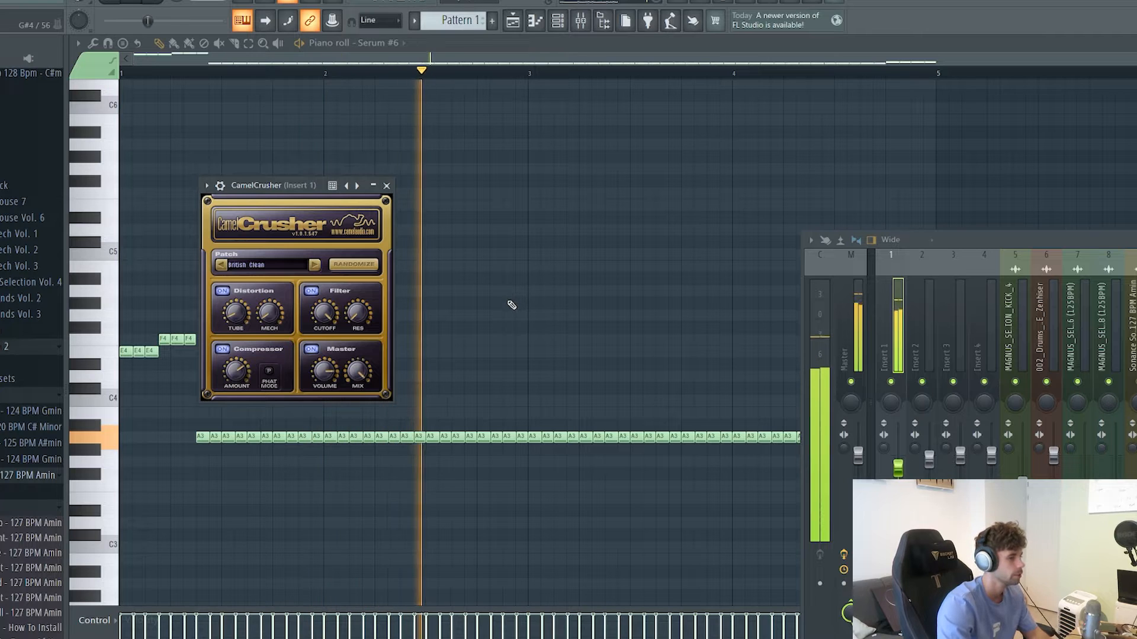
key("space")
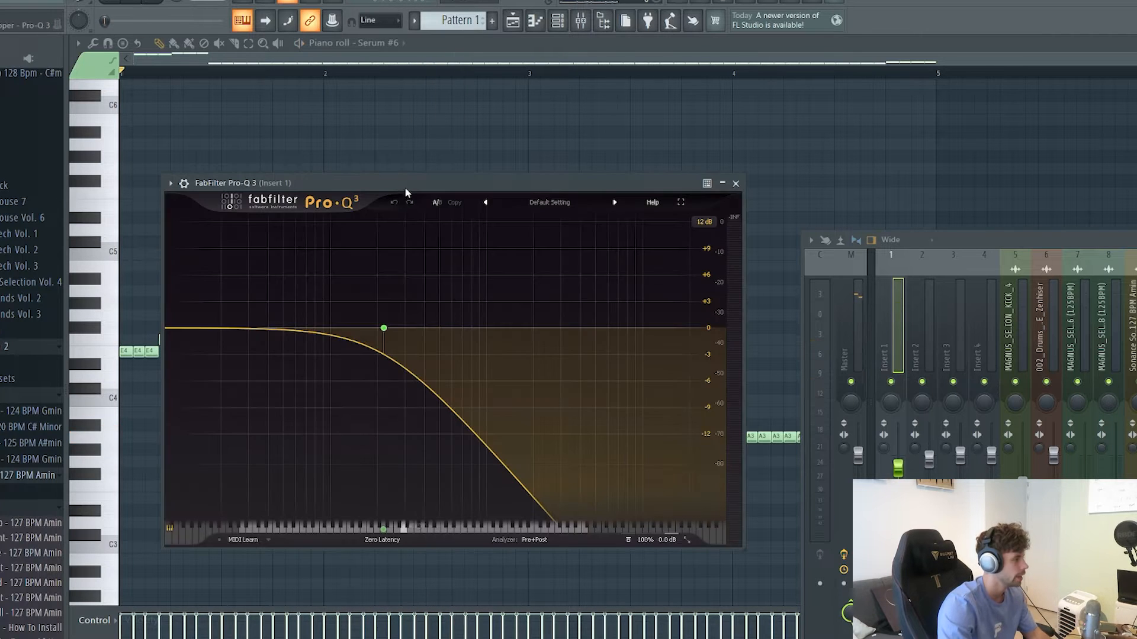
left_click_drag(406, 193, 439, 170)
mouse_move(418, 319)
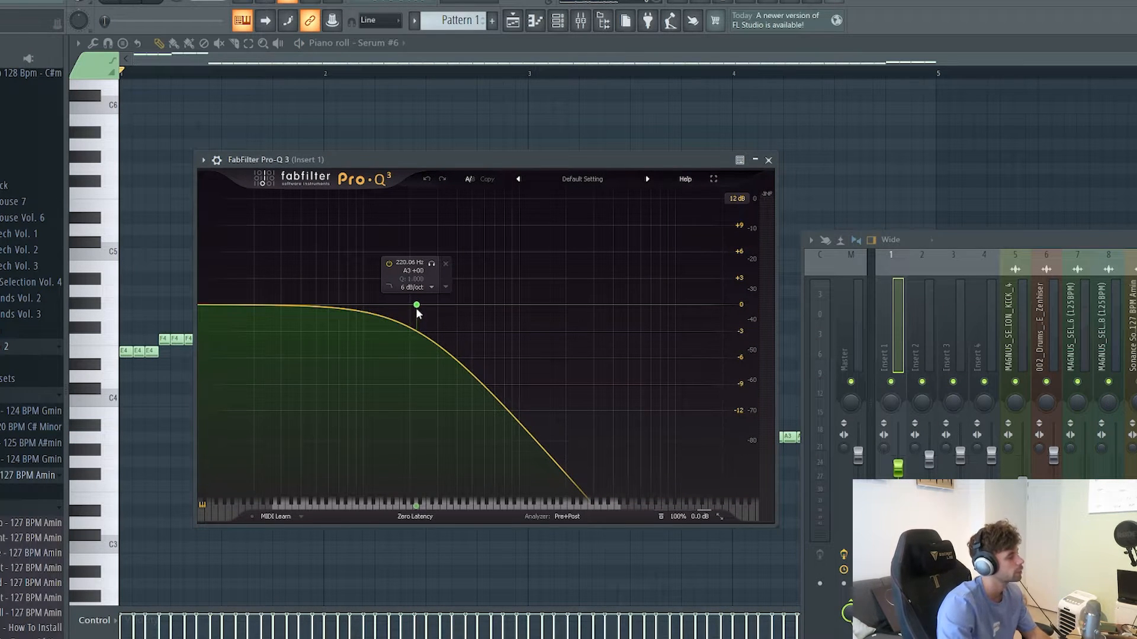
key("space")
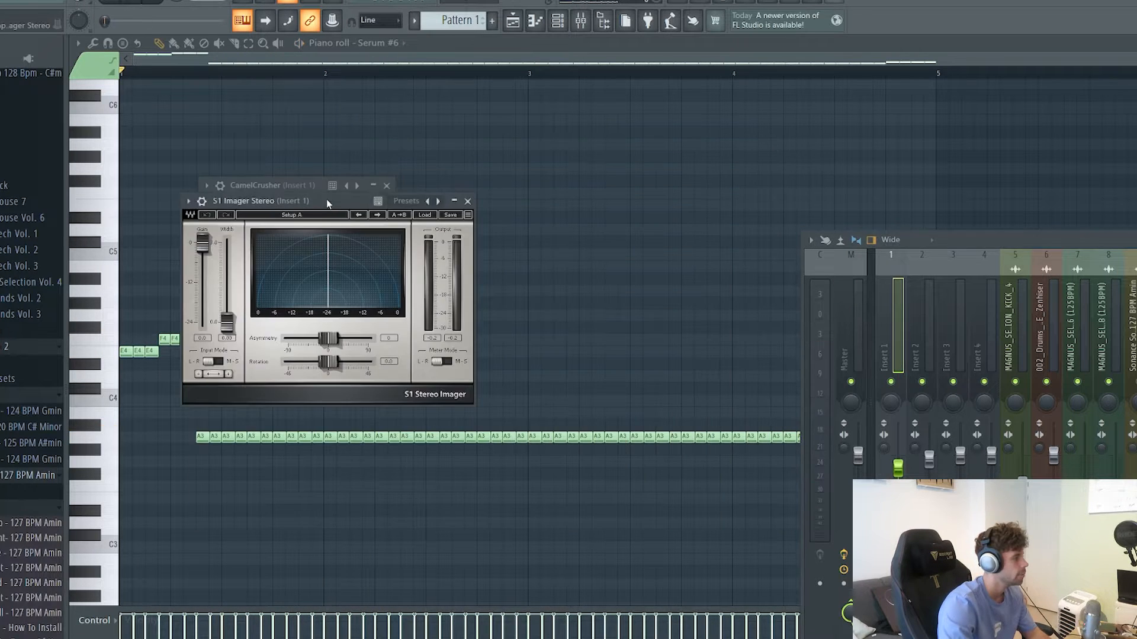
Review the S1 Imager Stereo and Kickstart effects on mixer Insert 1 while playing the bassline
left_click_drag(327, 203, 319, 183)
key("space")
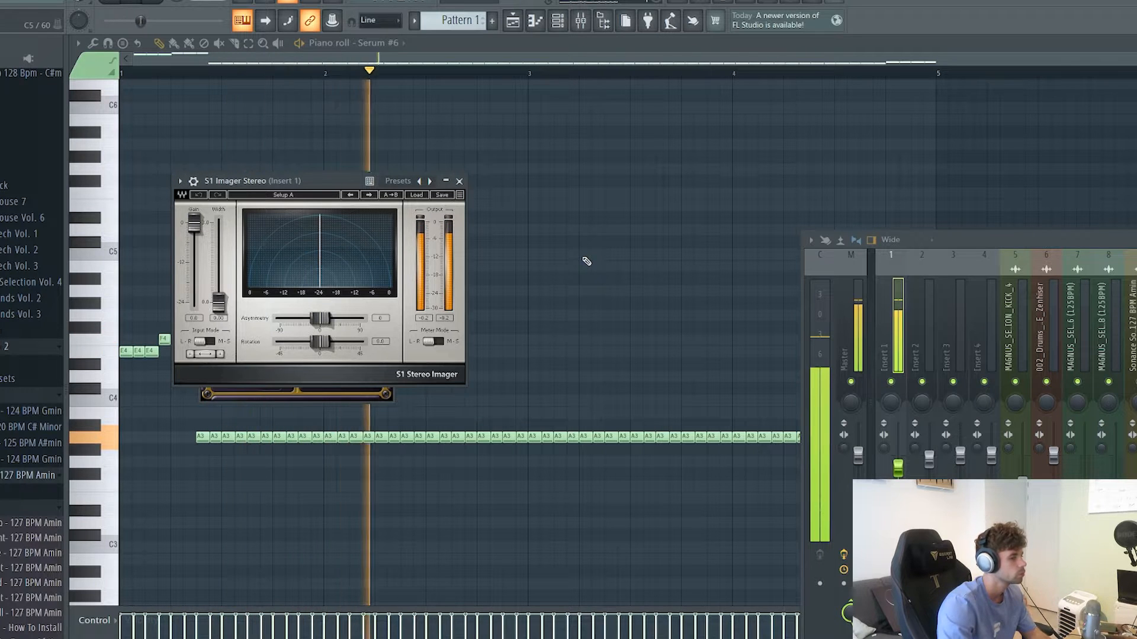
key("space")
left_click(1135, 320)
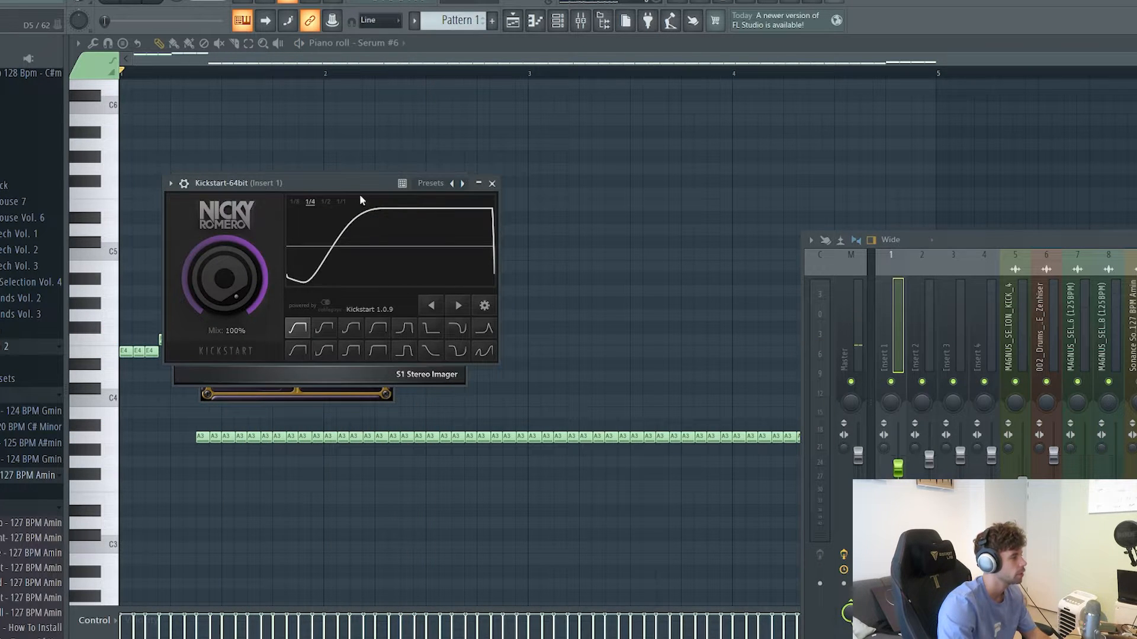
left_click_drag(346, 181, 350, 181)
key("space")
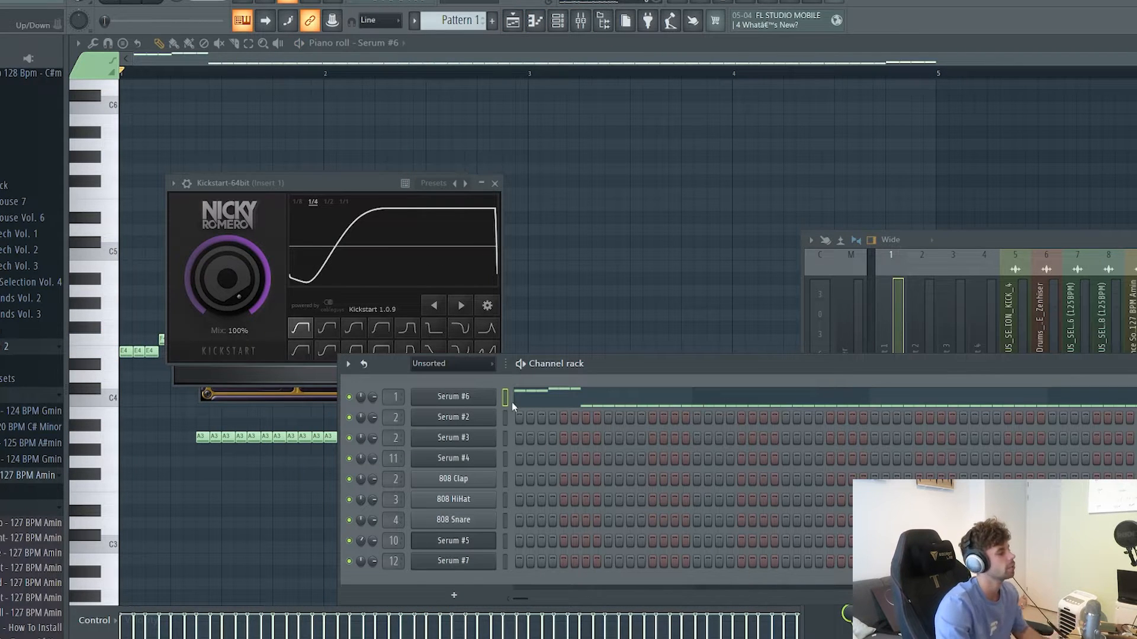
Reset Serum #2 to the init preset and load Bass - Stand Out from Serum Presets Motion 2
left_click(490, 420)
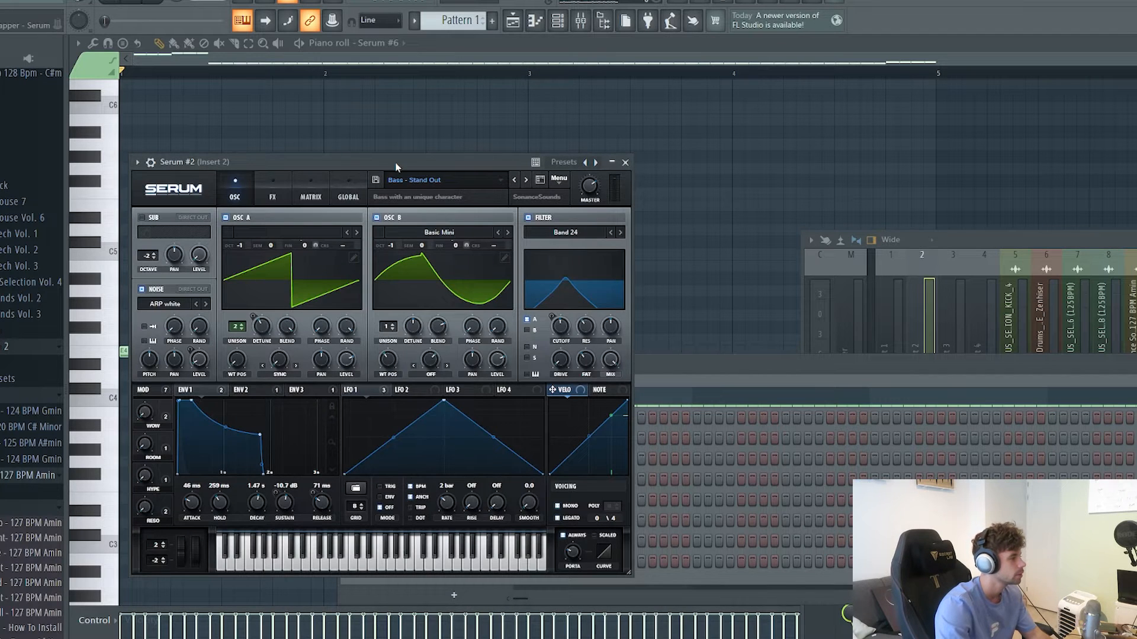
left_click_drag(396, 168, 530, 205)
left_click(692, 215)
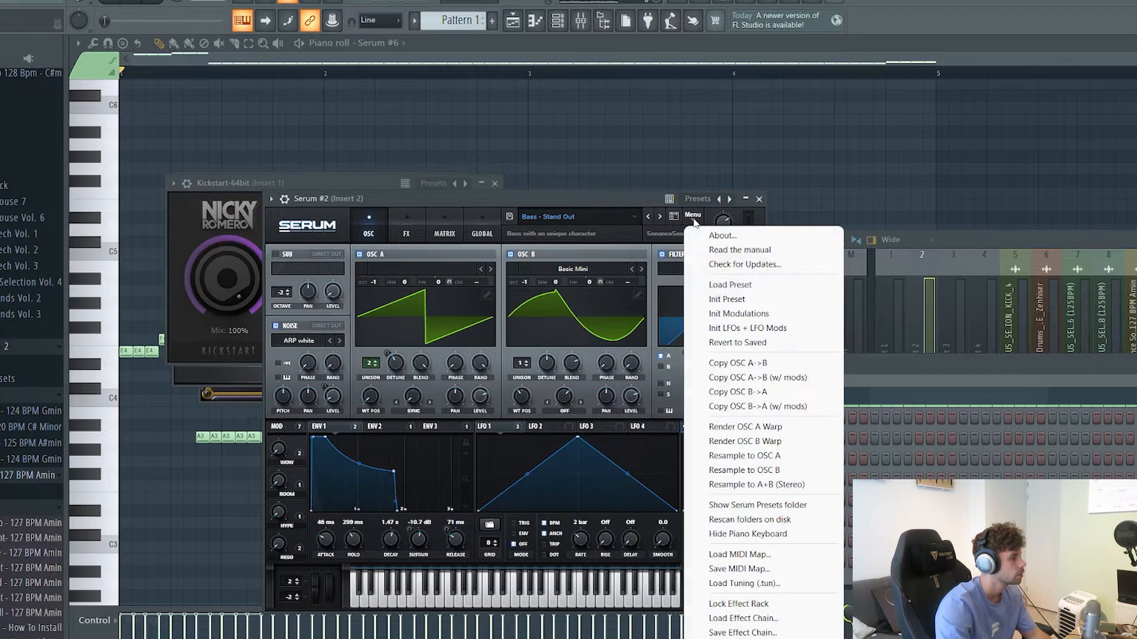
left_click(720, 299)
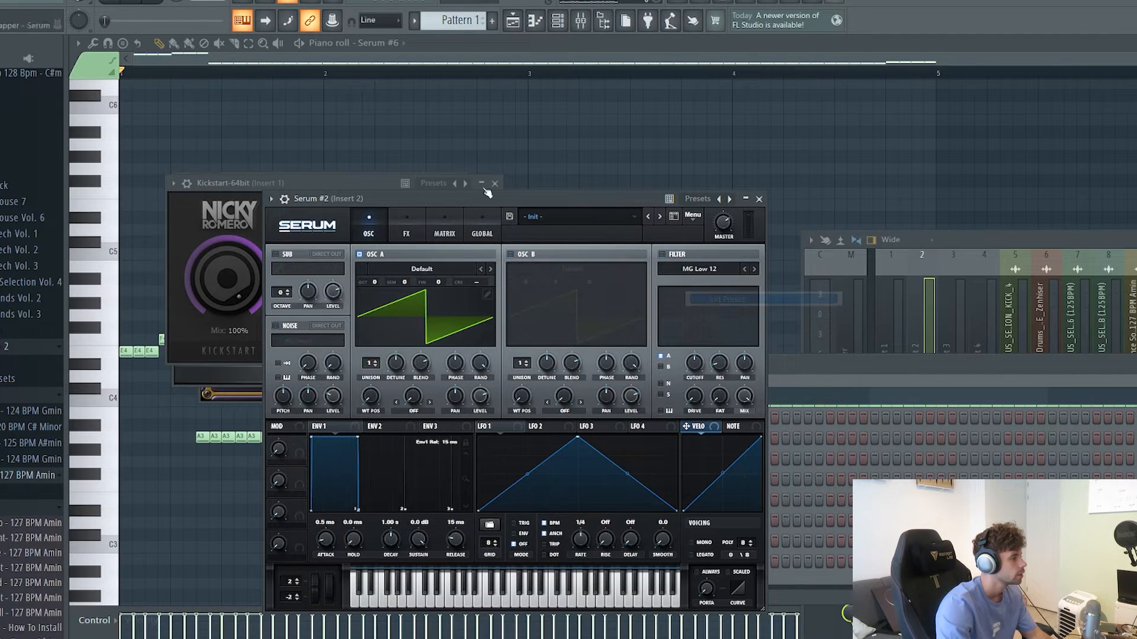
left_click_drag(579, 202, 576, 177)
left_click(571, 193)
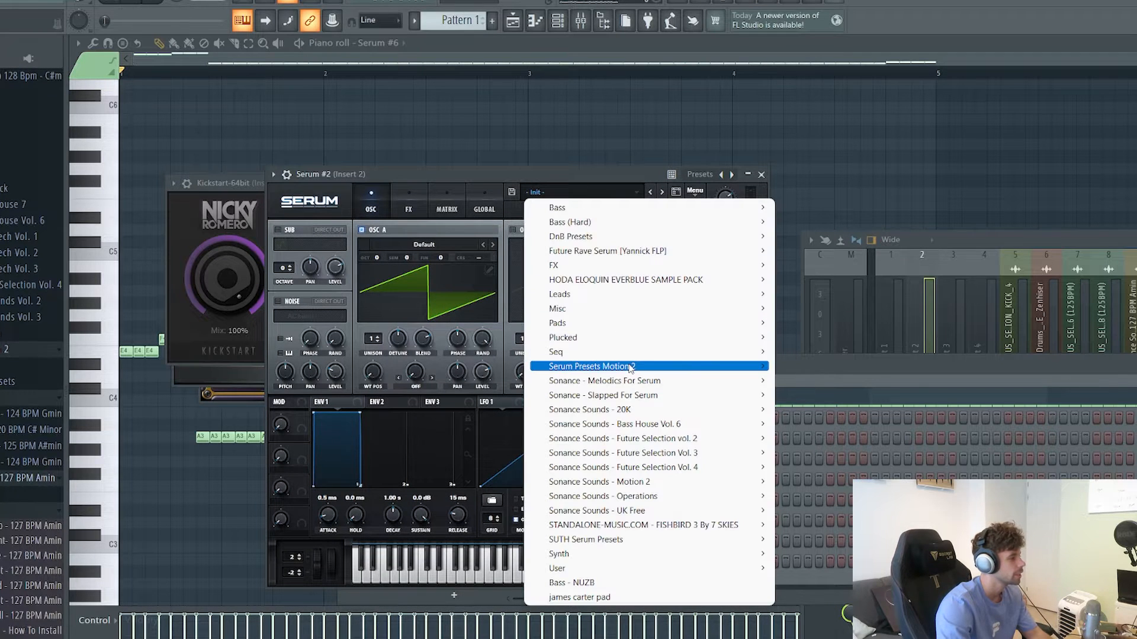
mouse_move(592, 367)
left_click(812, 638)
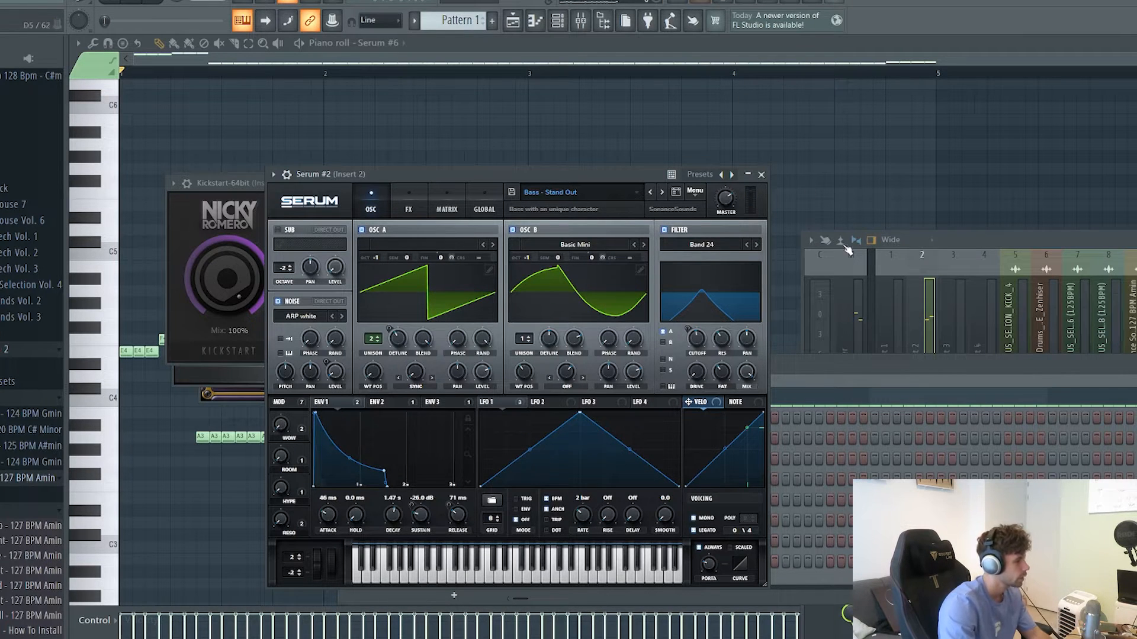
In Serum #2's piano roll, place an E4 note, an F4 note and a long A3 note that runs to bar 5
left_click(817, 363)
right_click(475, 424)
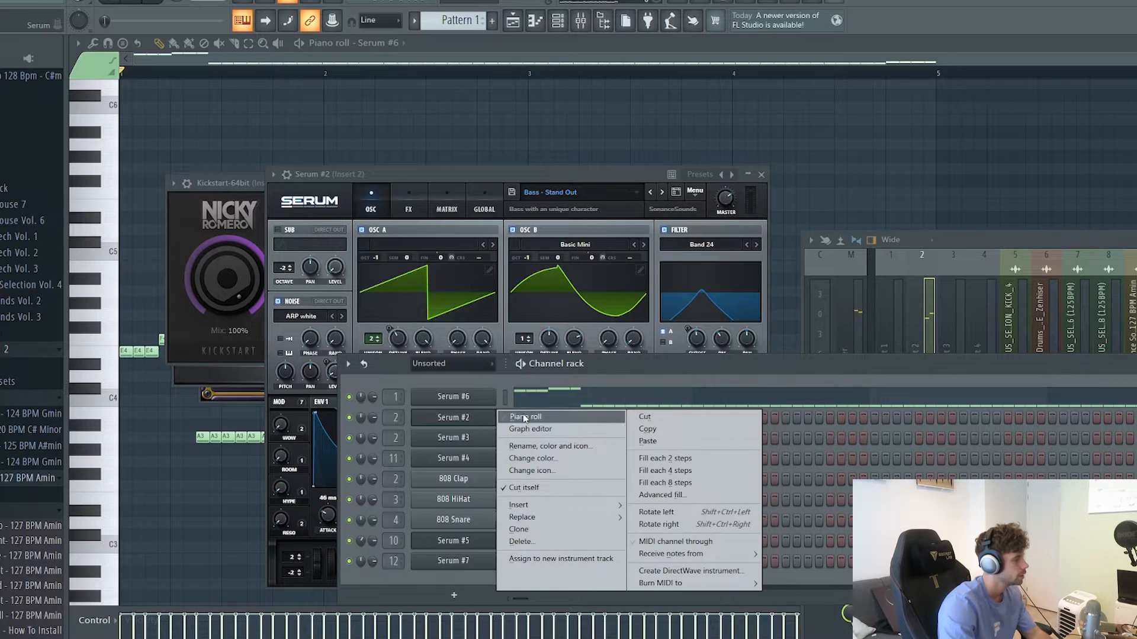
left_click(533, 417)
left_click_drag(151, 375, 80, 341)
left_click(159, 348)
left_click_drag(157, 337, 159, 339)
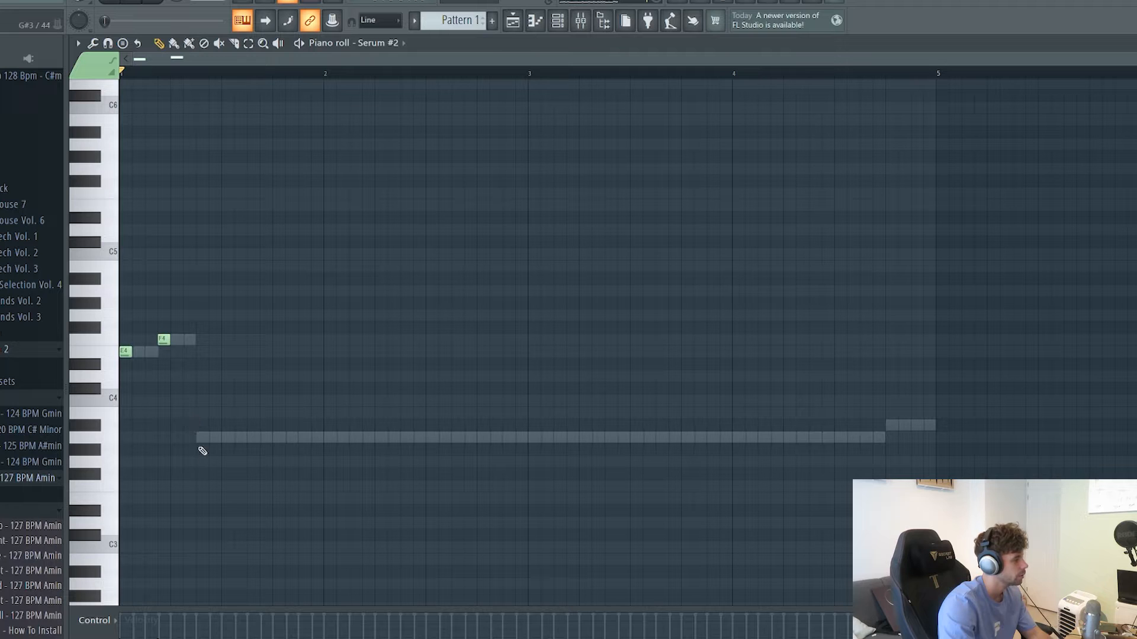
key("ctrl+l")
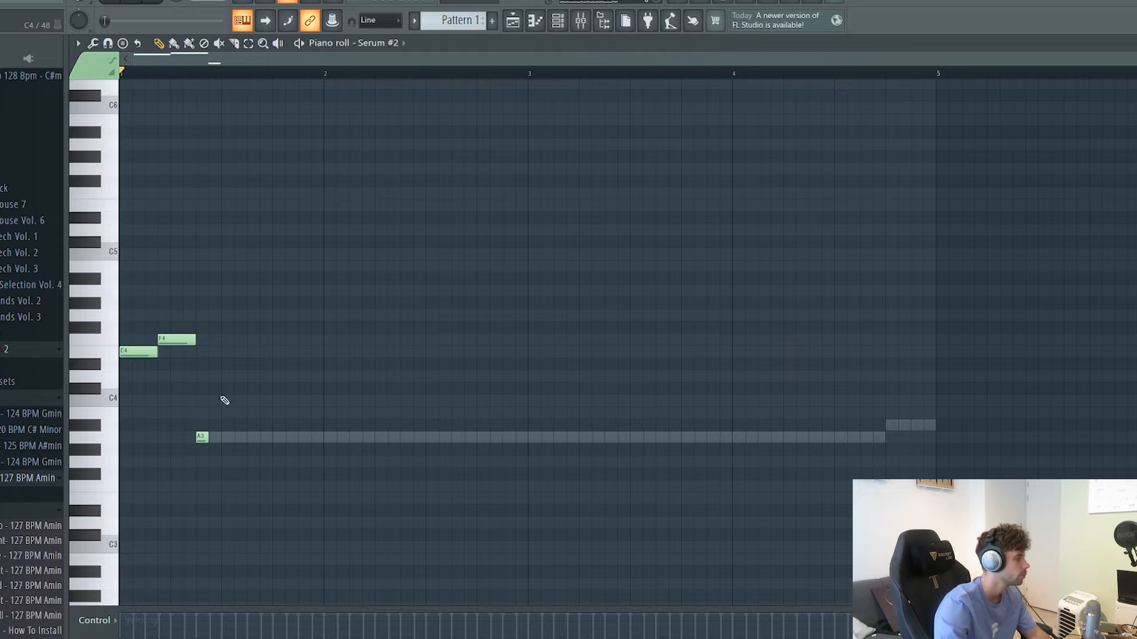
left_click_drag(206, 439, 936, 450)
Play the pattern and raise the Env 1 sustain of Serum #2 to -20.7 dB
key("space")
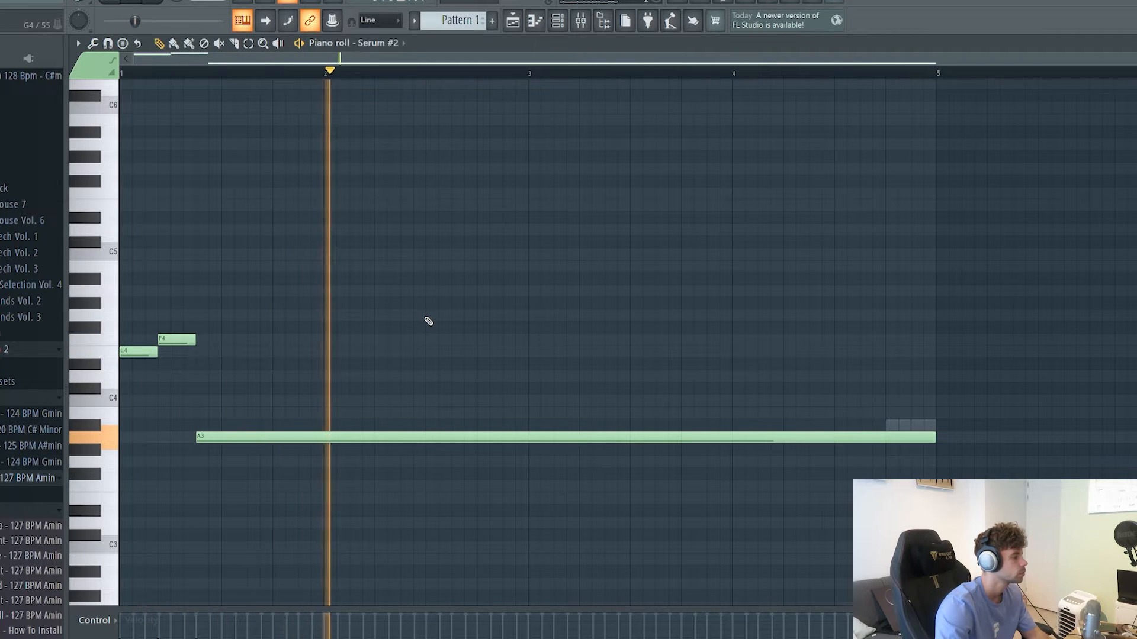
left_click(556, 25)
key("space")
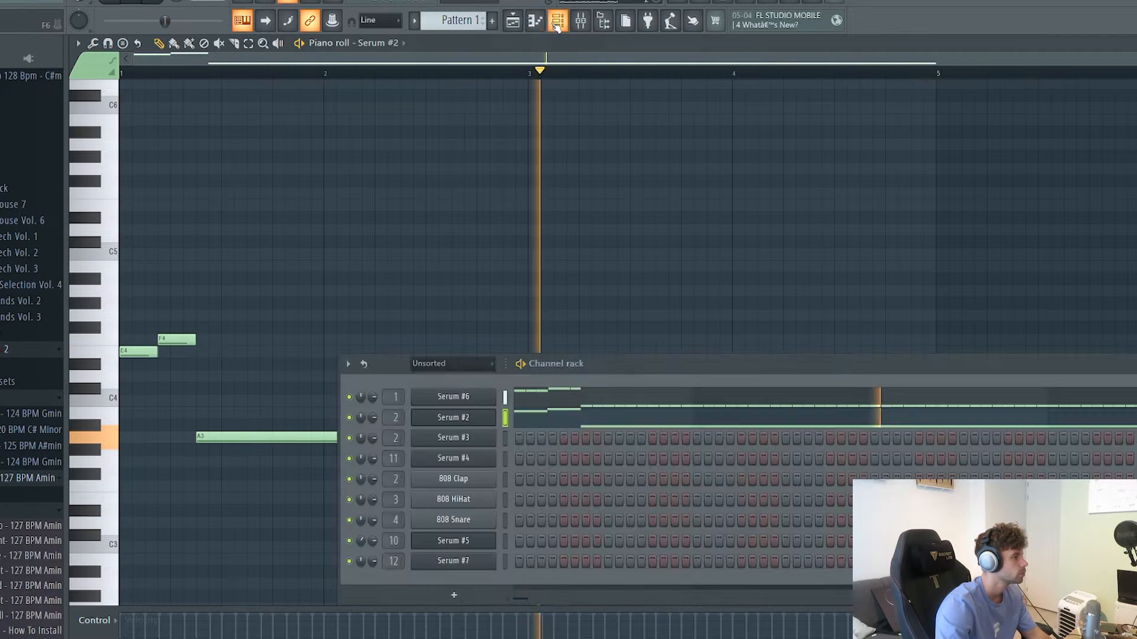
left_click(483, 416)
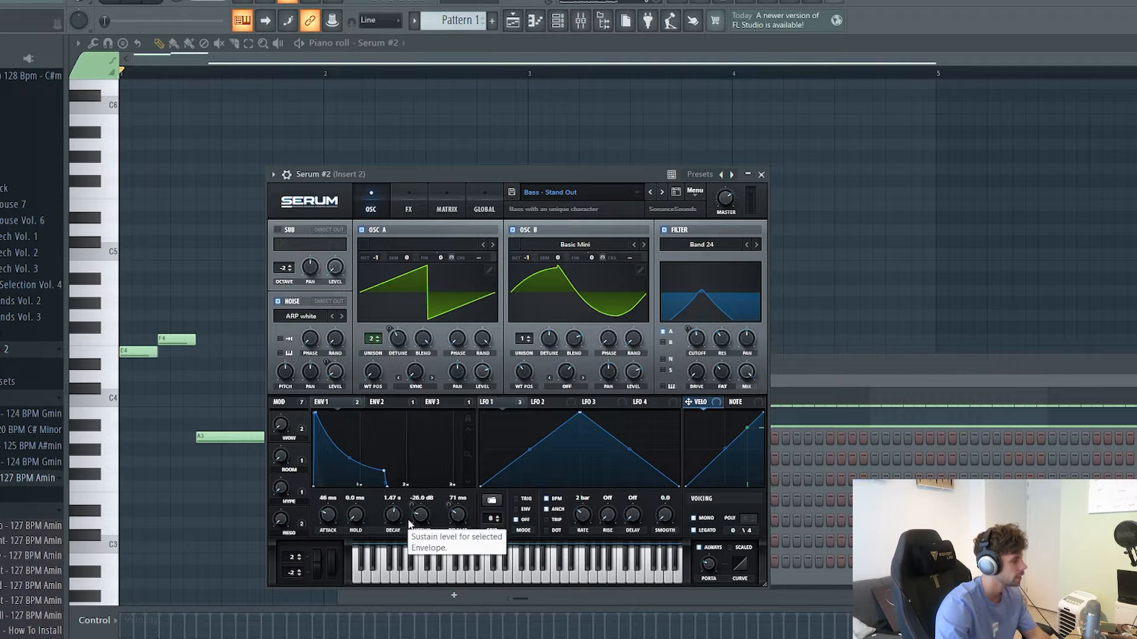
key("space")
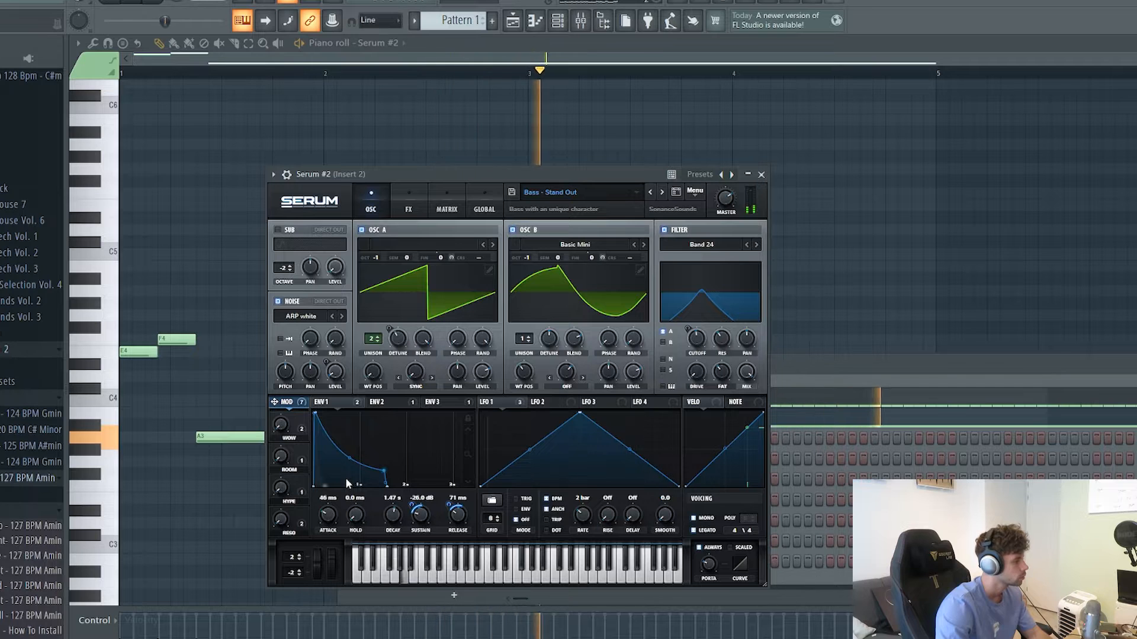
left_click_drag(418, 529, 417, 524)
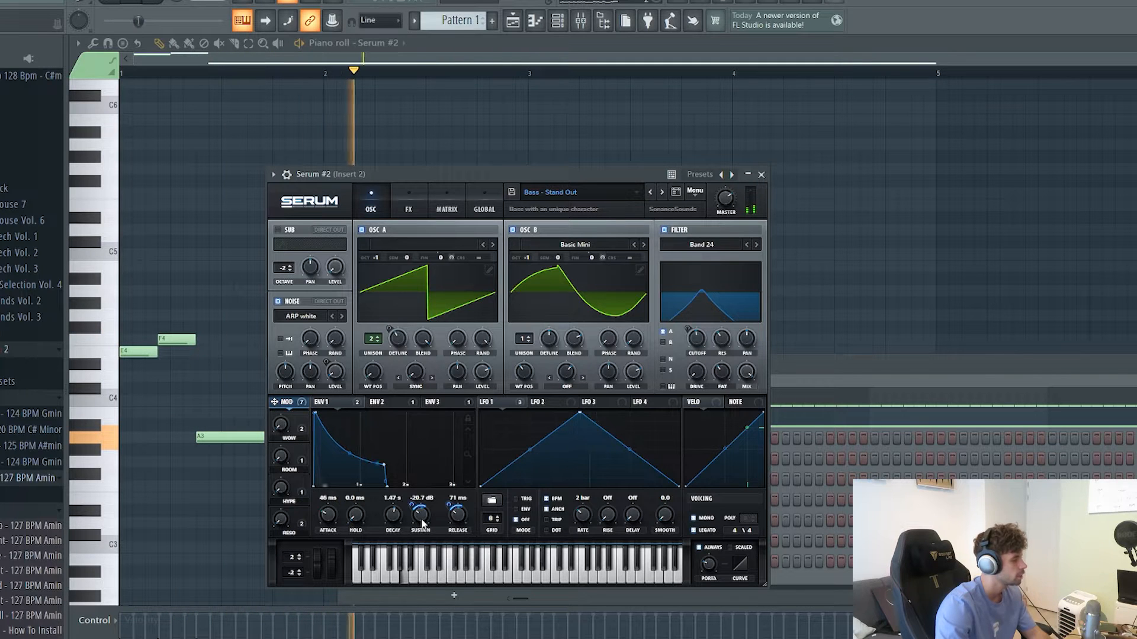
Bring up the playlist and play back the arrangement
right_click(563, 140)
left_click(513, 21)
key("space")
key("l")
left_click(393, 72)
key("space")
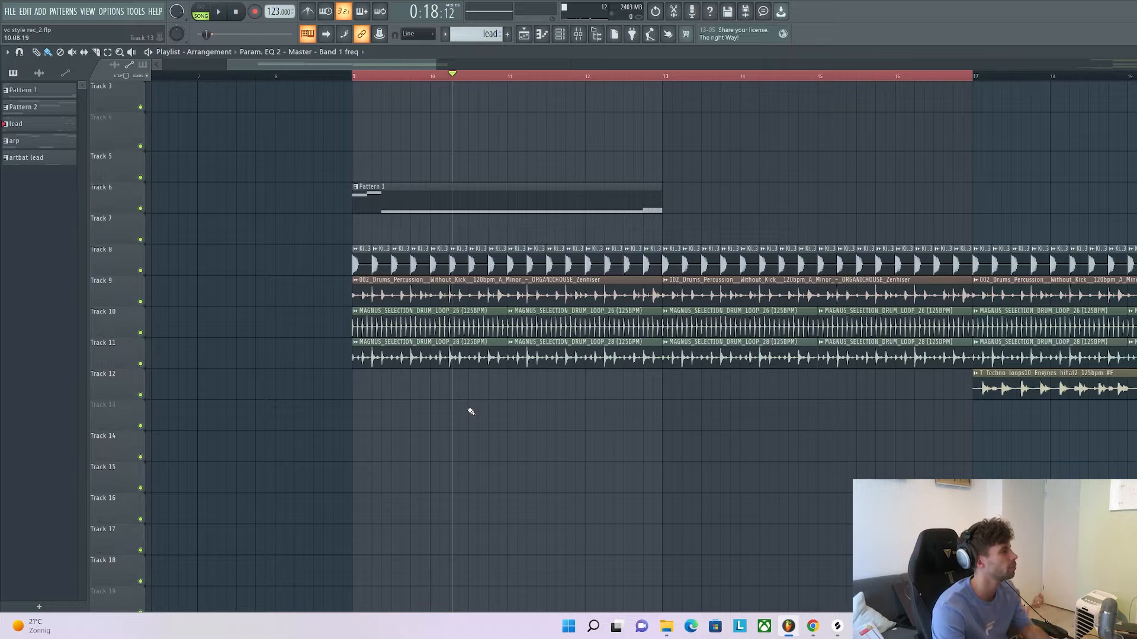
Open the Kick - 03 clip and review FabFilter Pro-C 2 on the kick mixer track while playing the kick
double_click(357, 268)
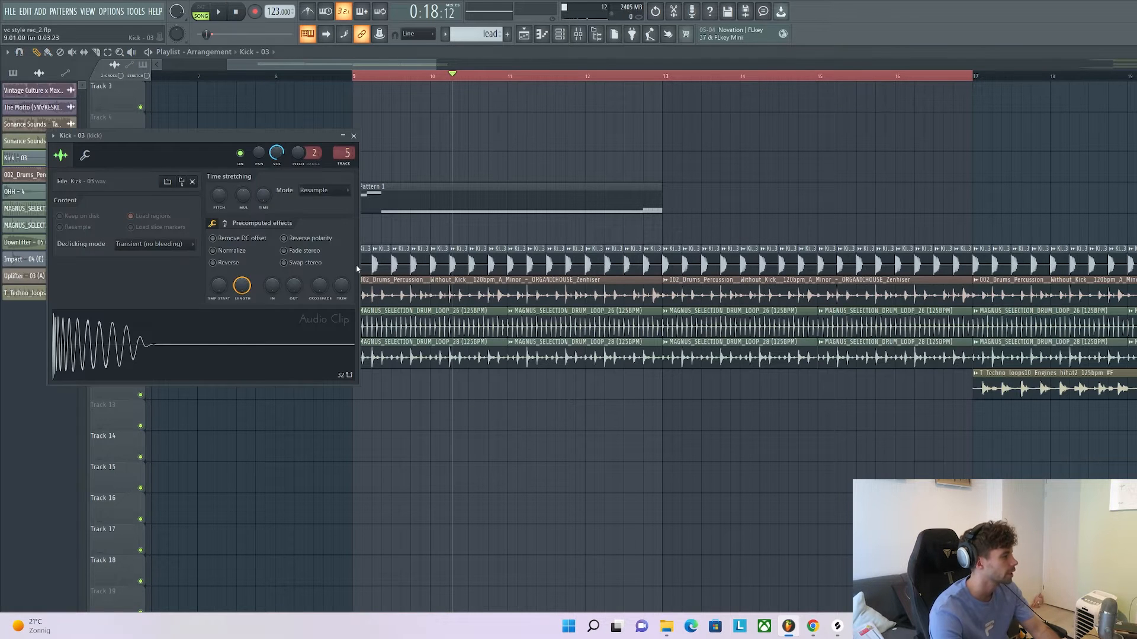
left_click_drag(221, 135, 373, 177)
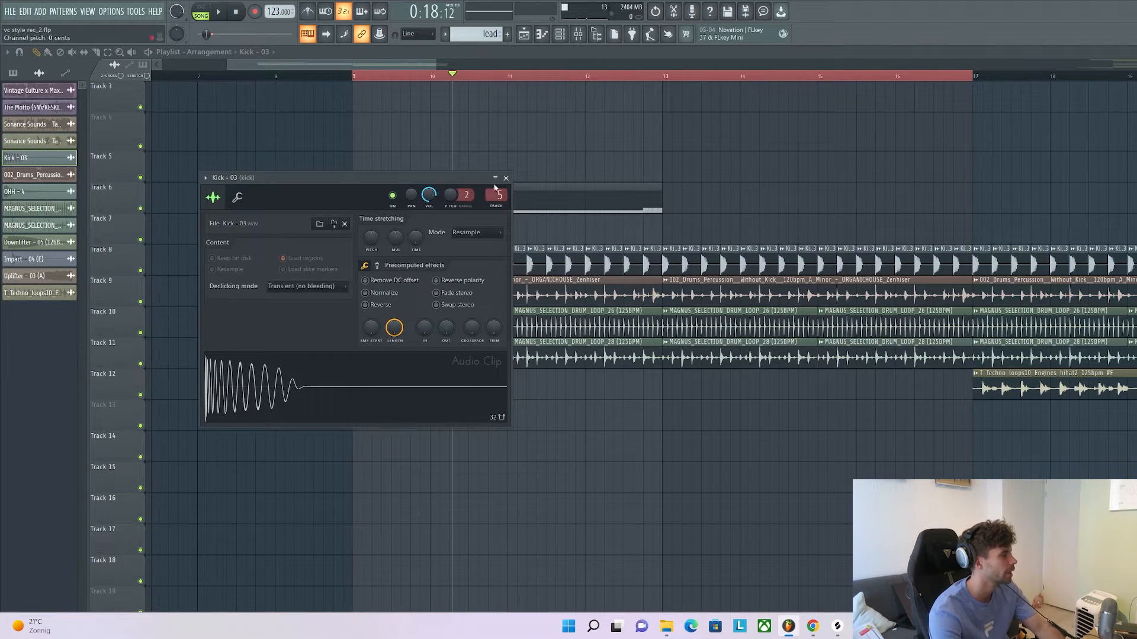
left_click(578, 36)
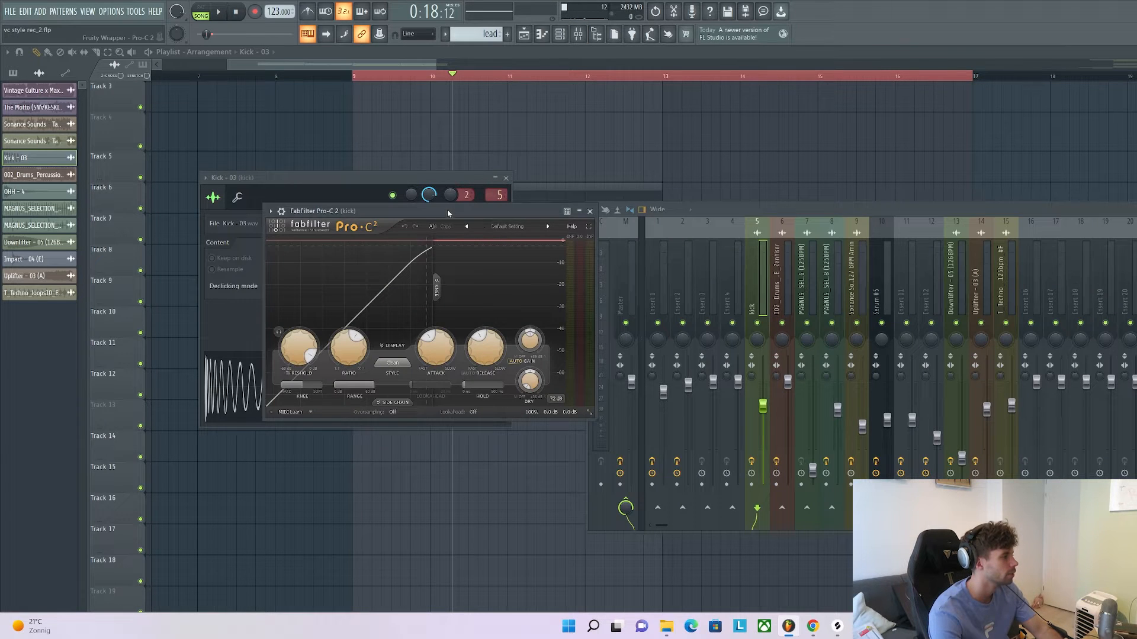
left_click_drag(447, 211, 466, 228)
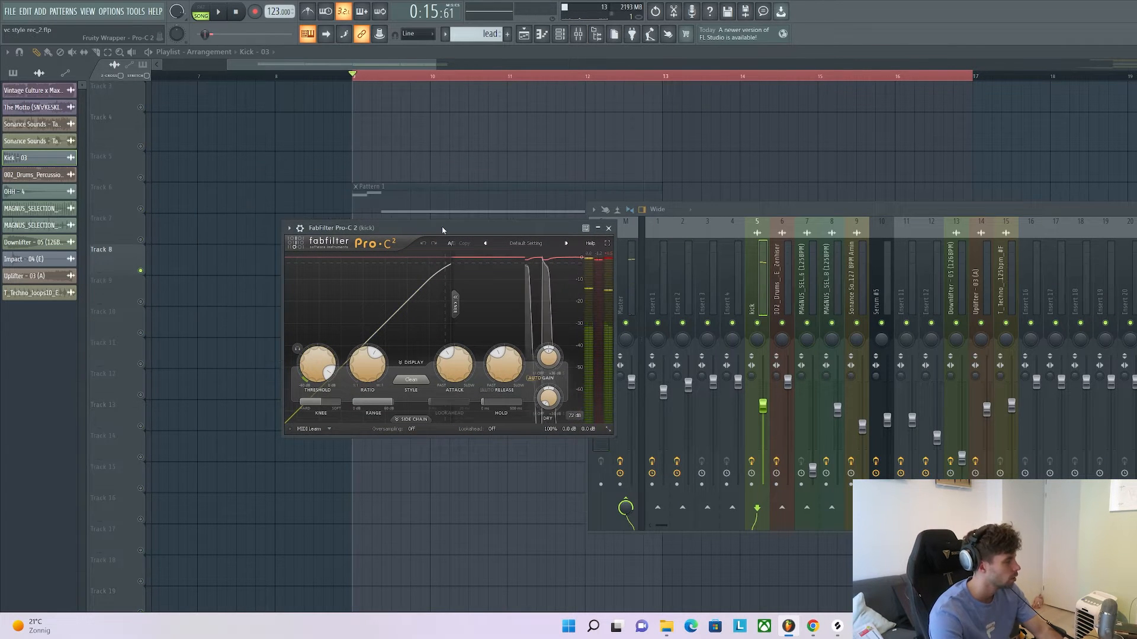
key("space")
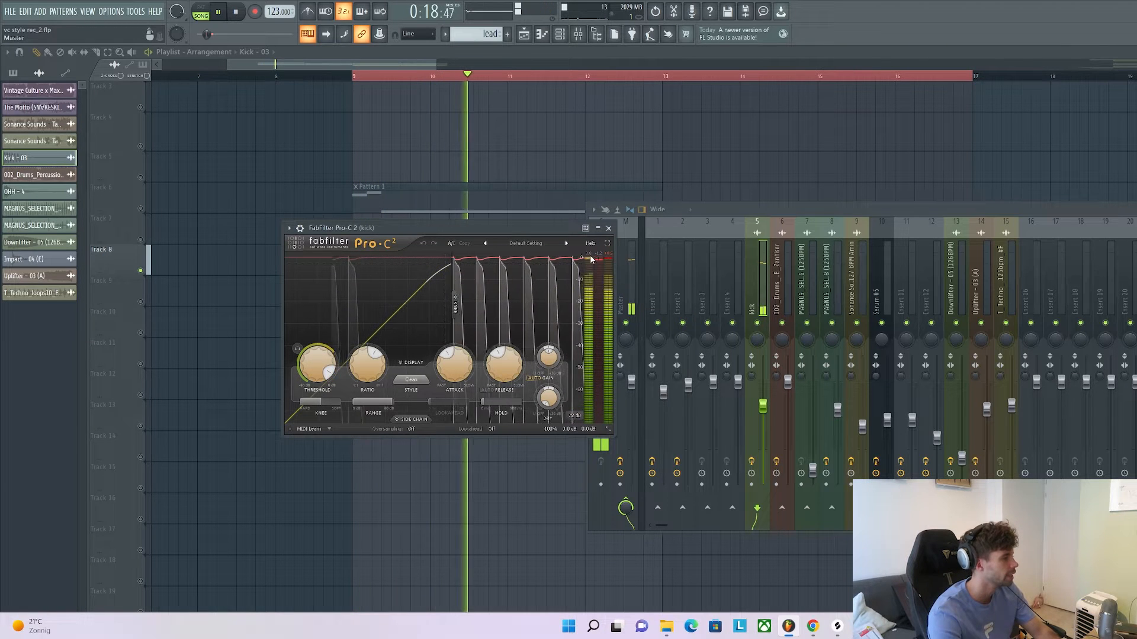
key("space")
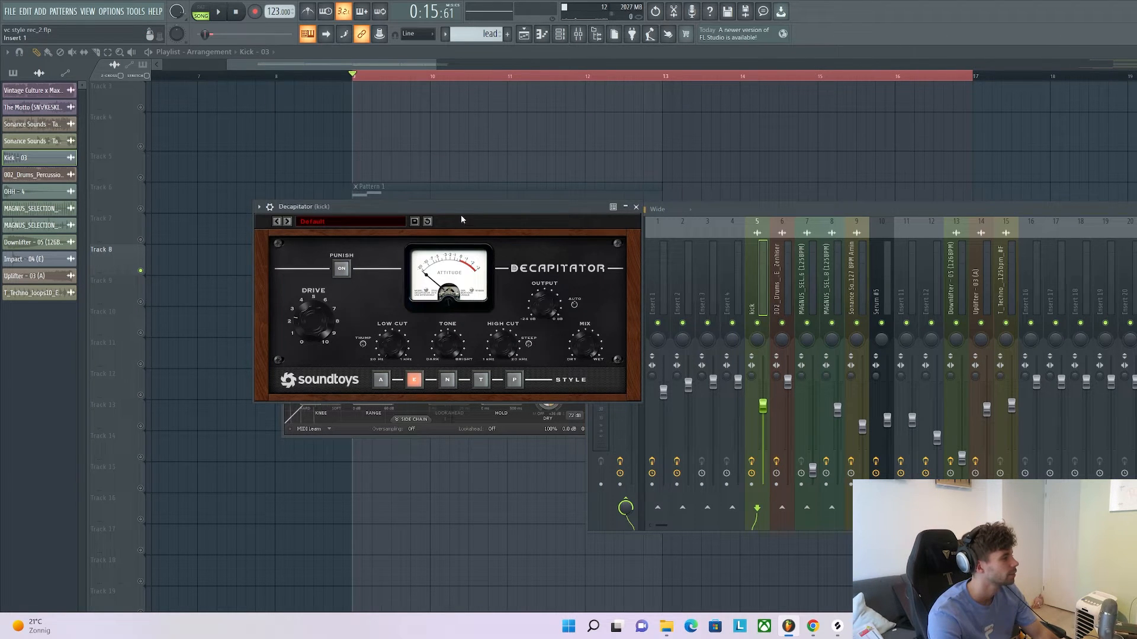
Review the Decapitator drive and the FabFilter Pro-Q 3 band on the kick mixer track during playback
left_click_drag(466, 206, 476, 202)
key("space")
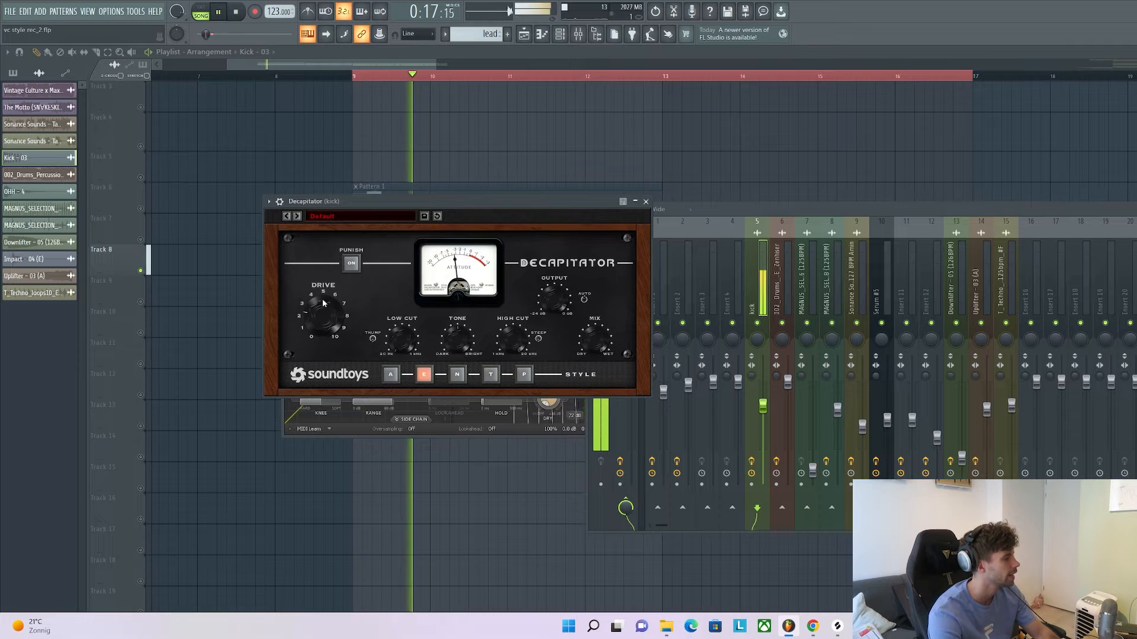
left_click_drag(323, 326, 314, 307)
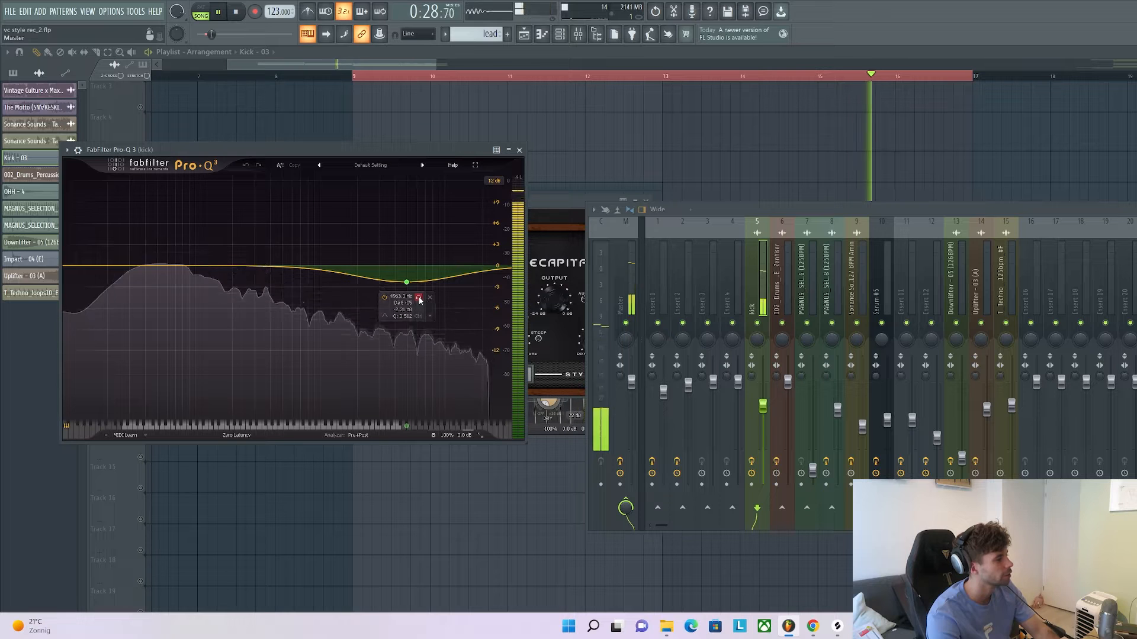
left_click(418, 298)
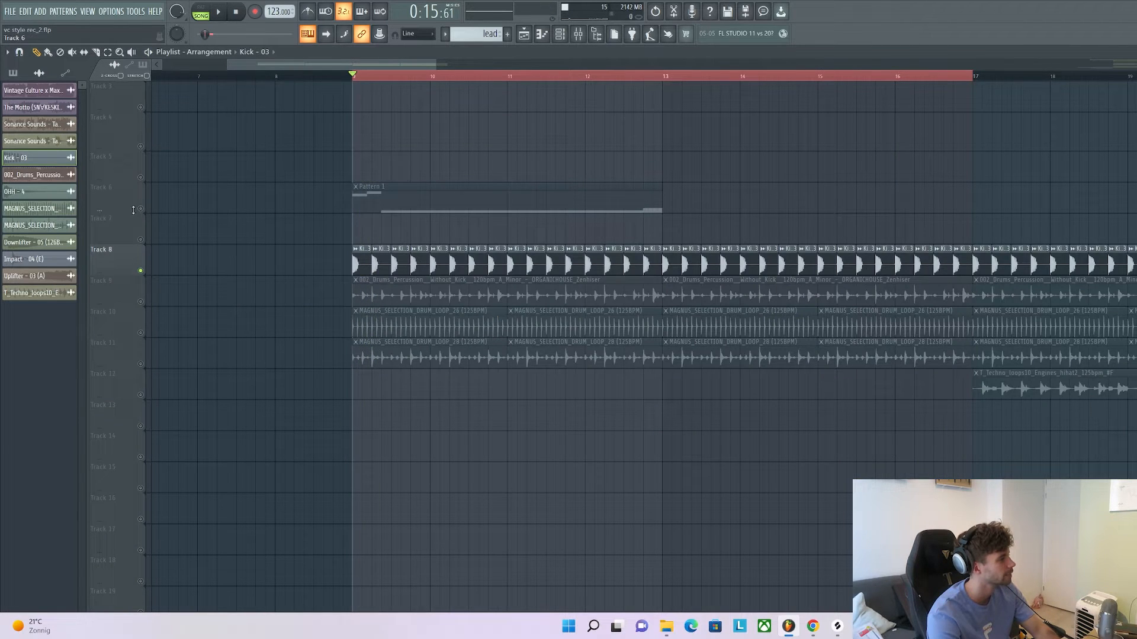
Unmute the Pattern 1 bassline on Track 6 and play it together with the kick
left_click(135, 210)
key("space")
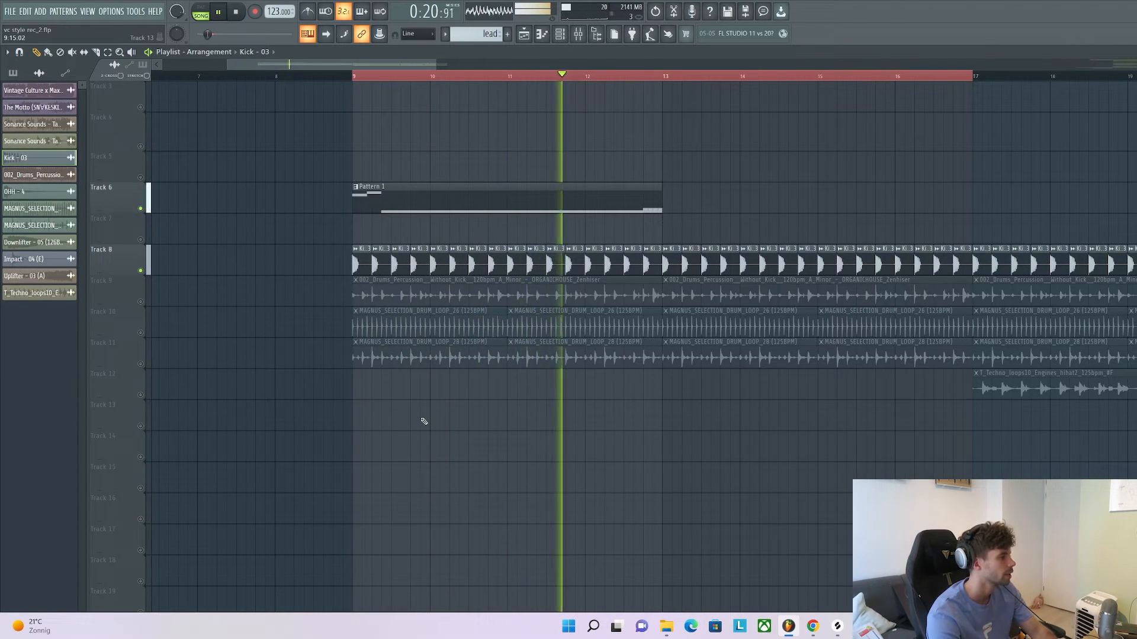
key("space")
Solo the 002_Drums_Percussion loop on Track 9 and play it
right_click(140, 302)
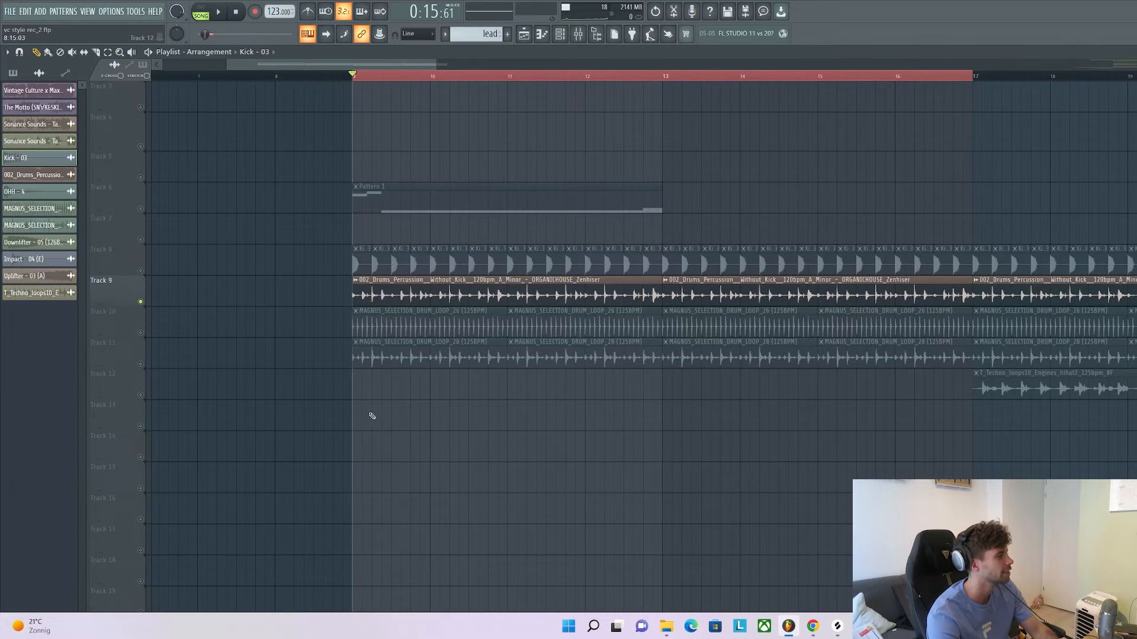
scroll(449, 467, "up", 3)
key("space")
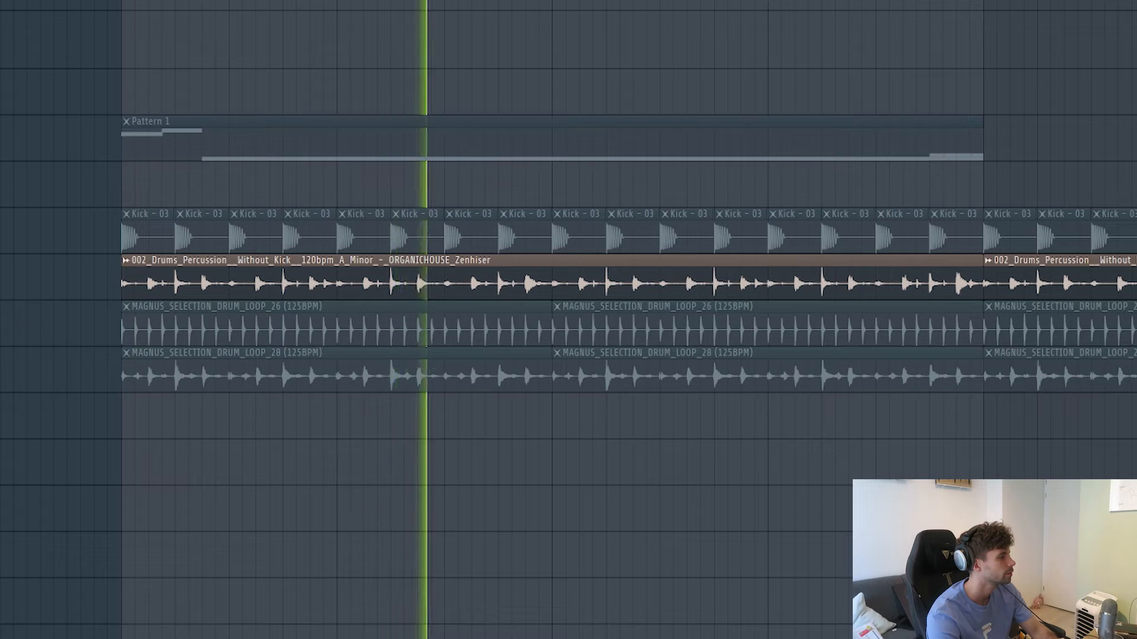
Solo MAGNUS_SELECTION_DRUM_LOOP_26 on Track 10 and play it, adding the Track 9 percussion loop during playback
right_click(1, 326)
key("space")
key("space")
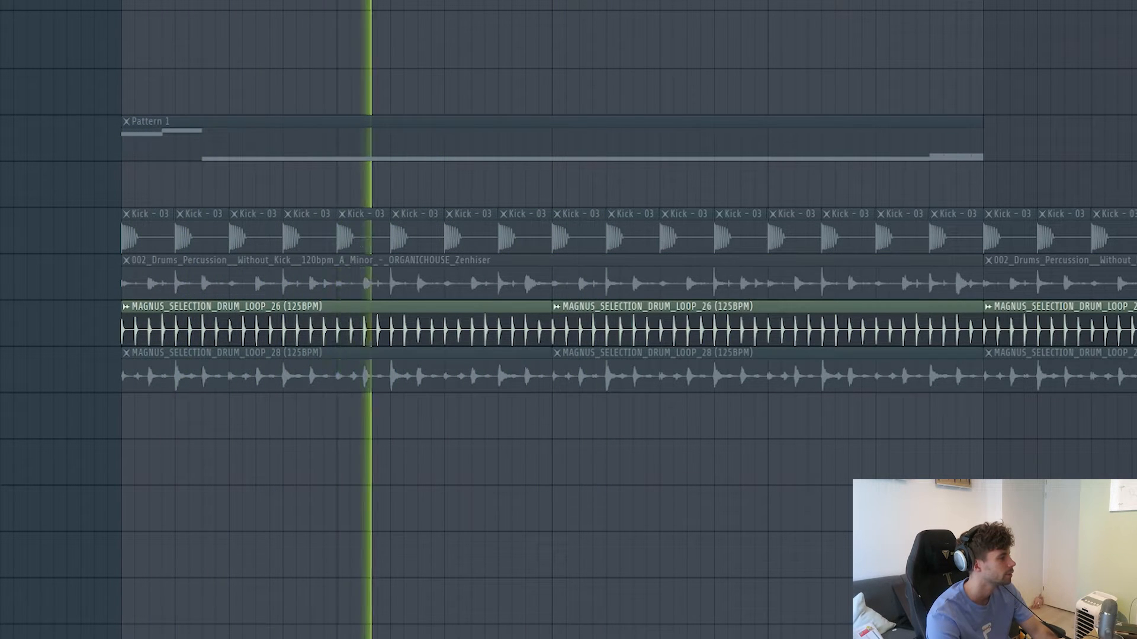
left_click(1, 278)
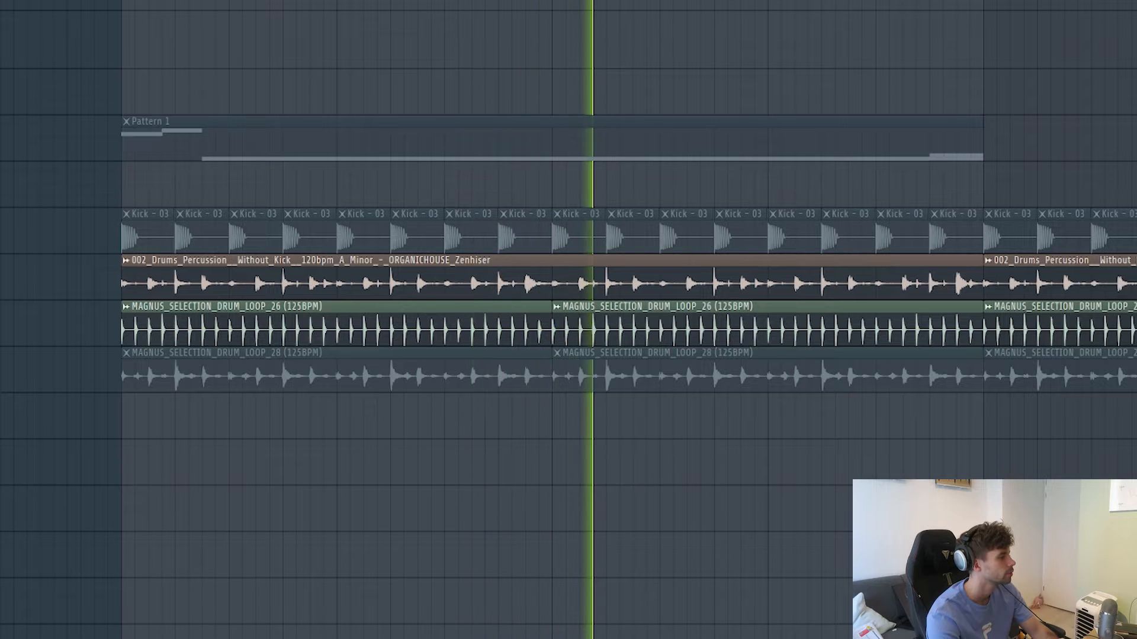
key("space")
Solo MAGNUS_SELECTION_DRUM_LOOP_28 on Track 11 to hear it, and bring the loops on Tracks 10 and 9 back in
right_click(1, 371)
key("space")
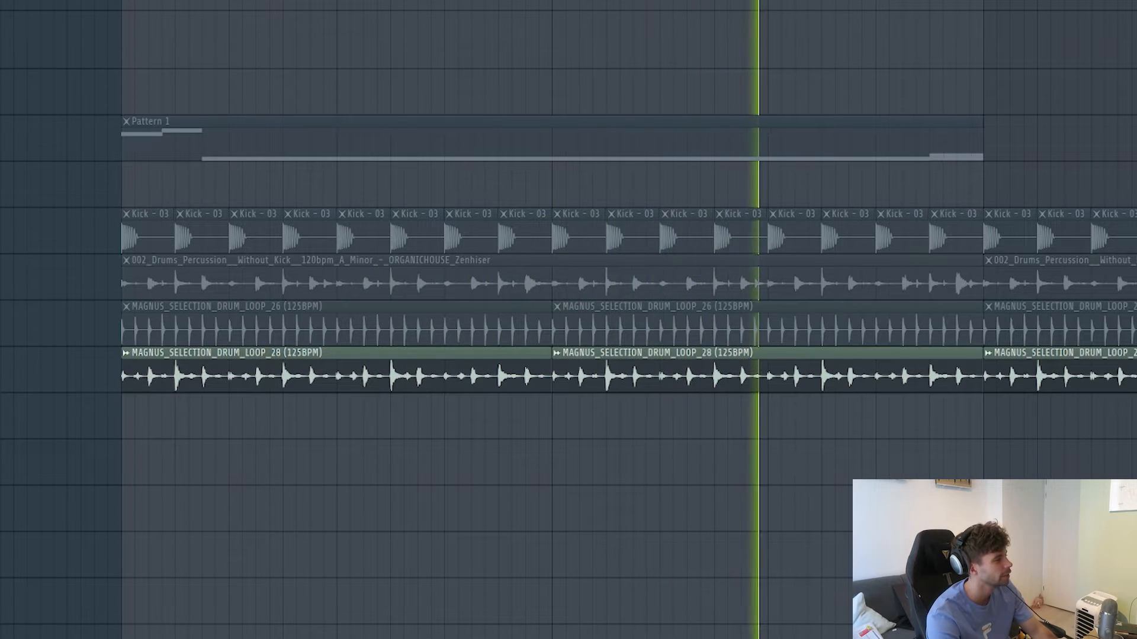
key("space")
left_click(1, 325)
left_click(1, 279)
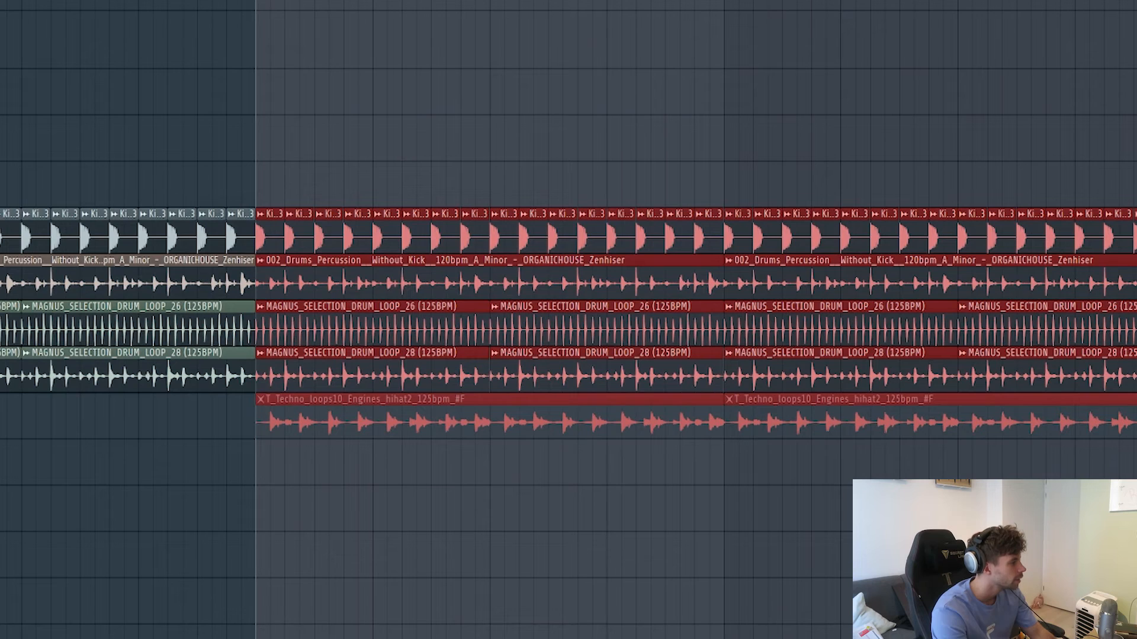
Solo the T_Techno_loops10_Engines_hihat2 loop on Track 12 to hear it, and play the section with all drum tracks unmuted
left_click(1, 418)
left_click(93, 483, "ctrl")
scroll(155, 489, "up", 3)
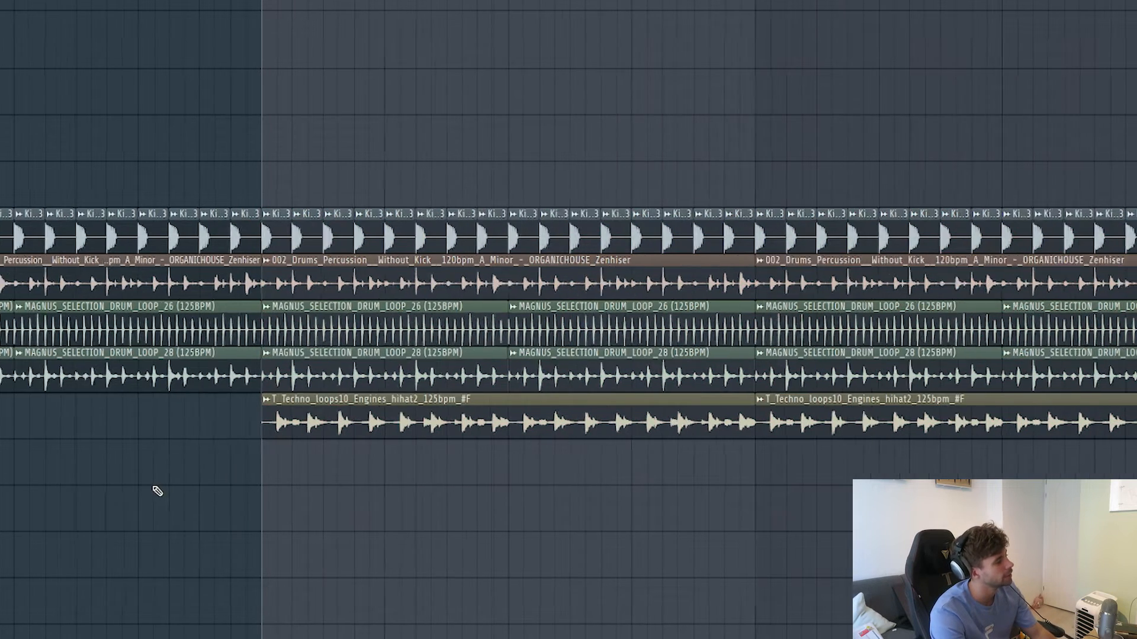
right_click(2, 417)
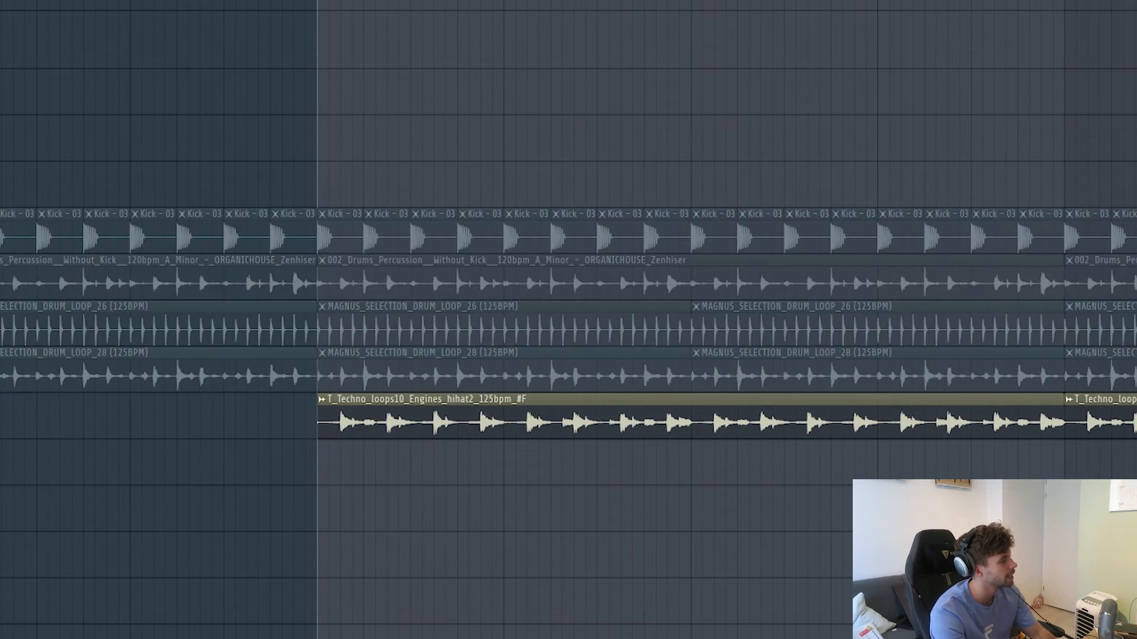
scroll(576, 543, "down", 3)
scroll(521, 514, "down", 2)
scroll(611, 510, "up", 2)
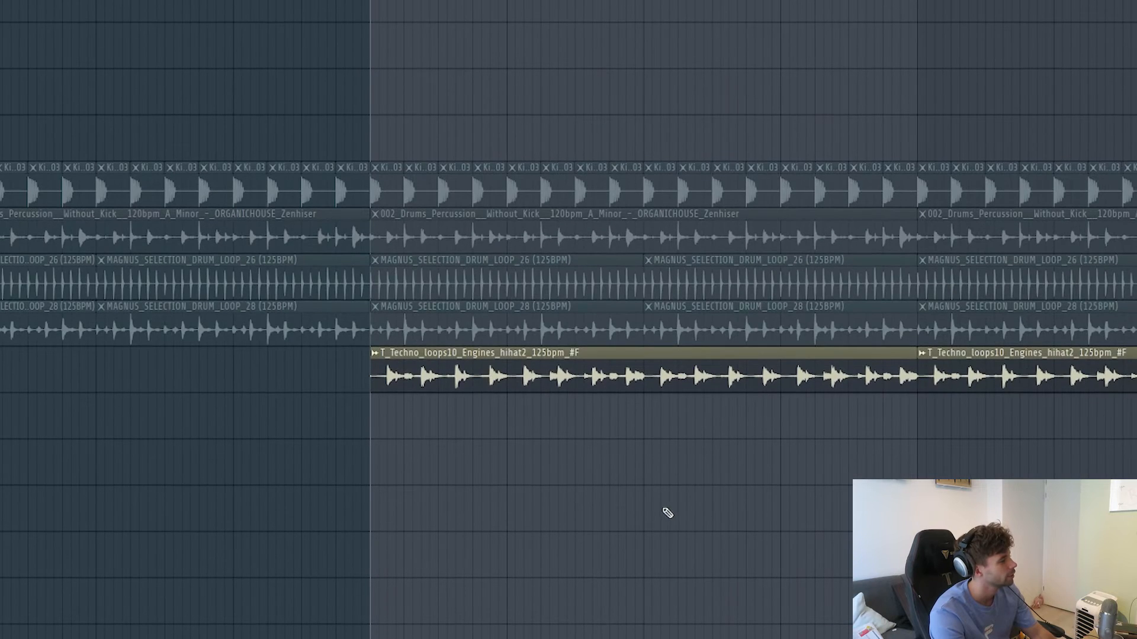
key("space")
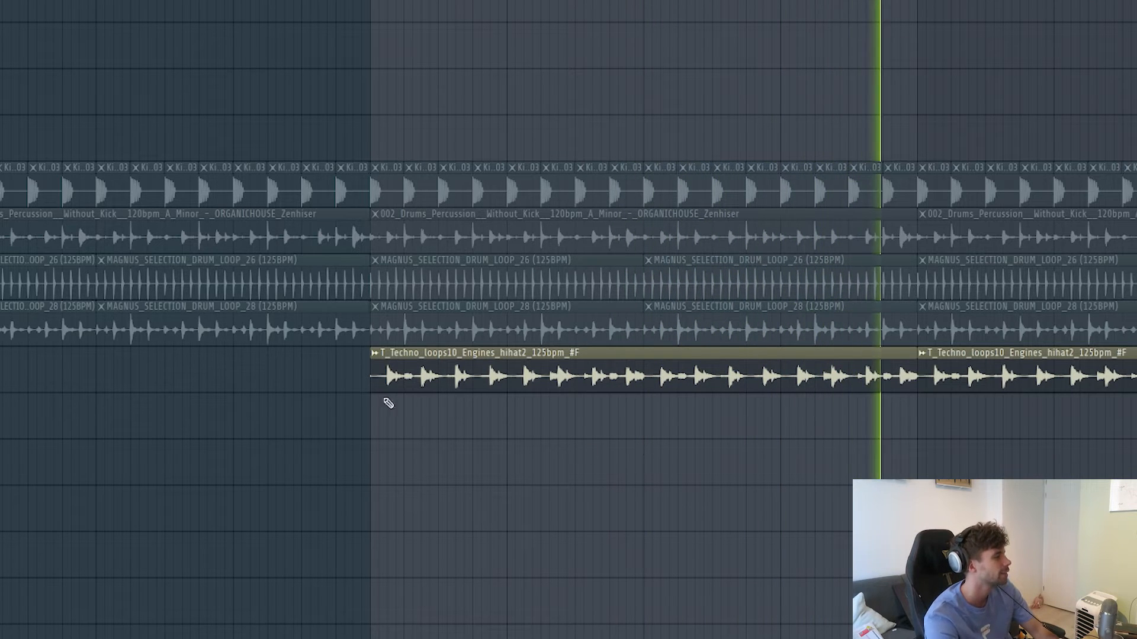
key("space")
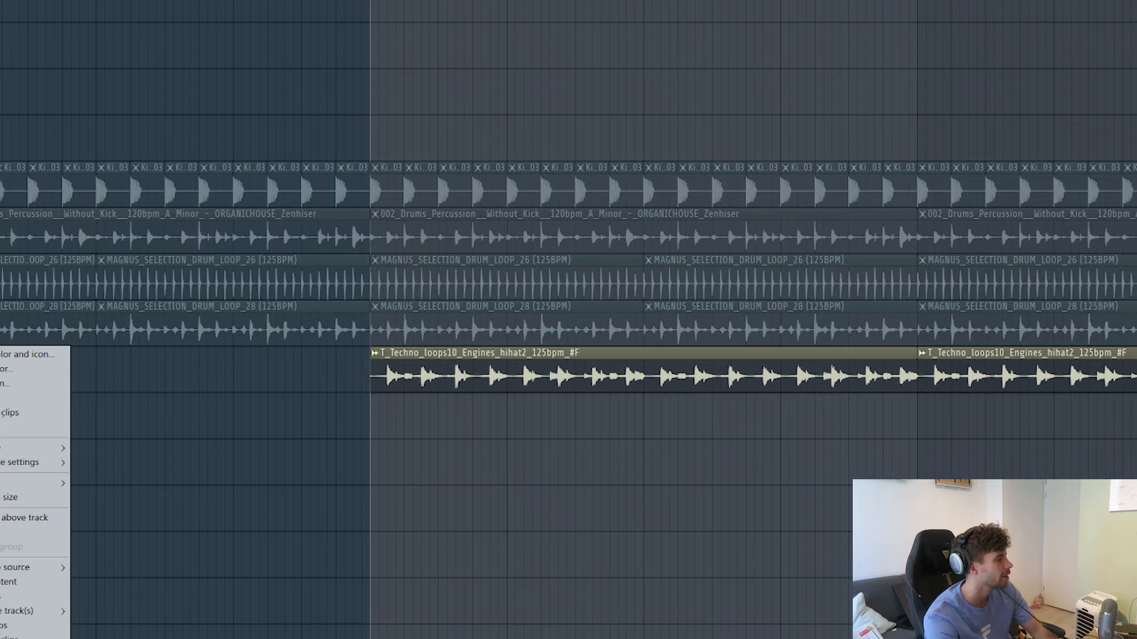
scroll(145, 502, "down", 3)
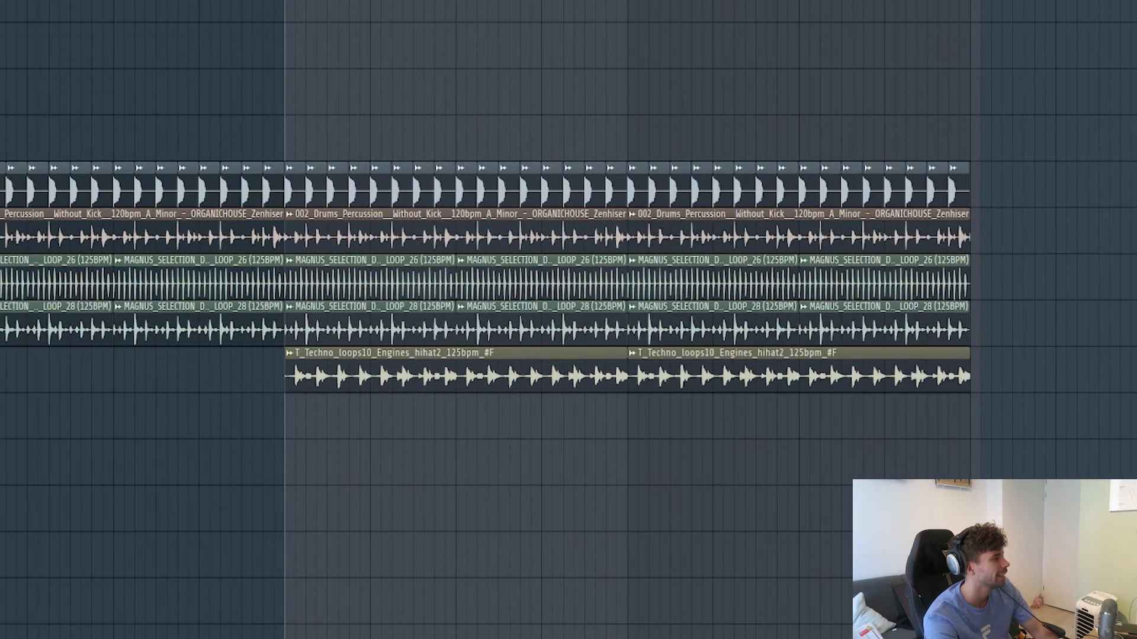
key("space")
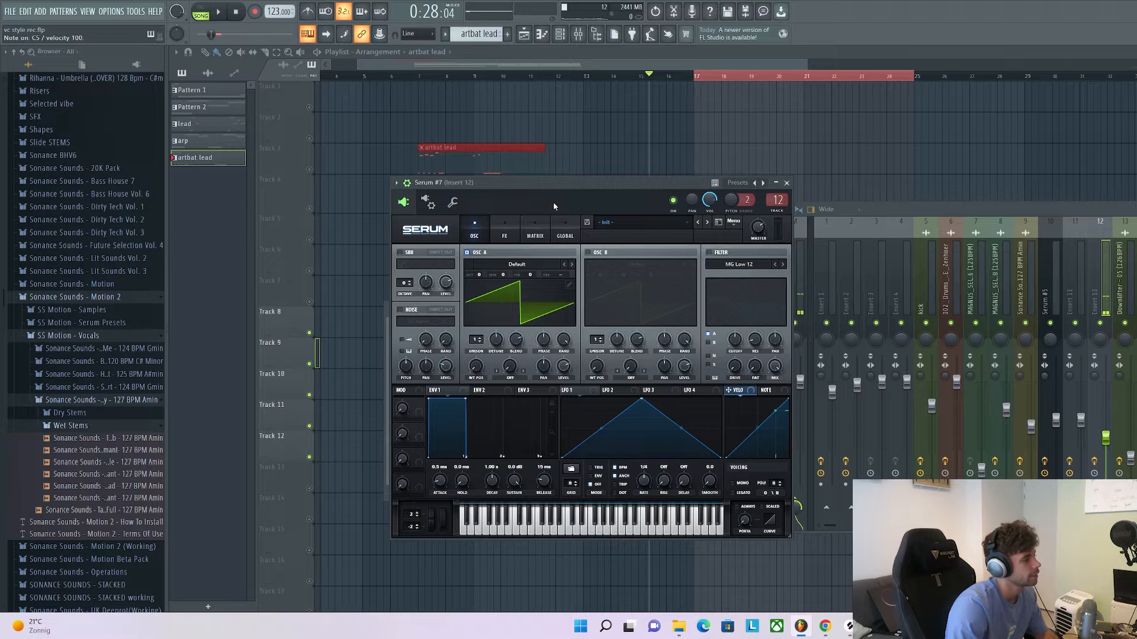
Load Lead - Heavy from Serum Presets Motion 2 into Serum #7 and raise its Env 1 sustain to -9.0 dB
left_click(611, 222)
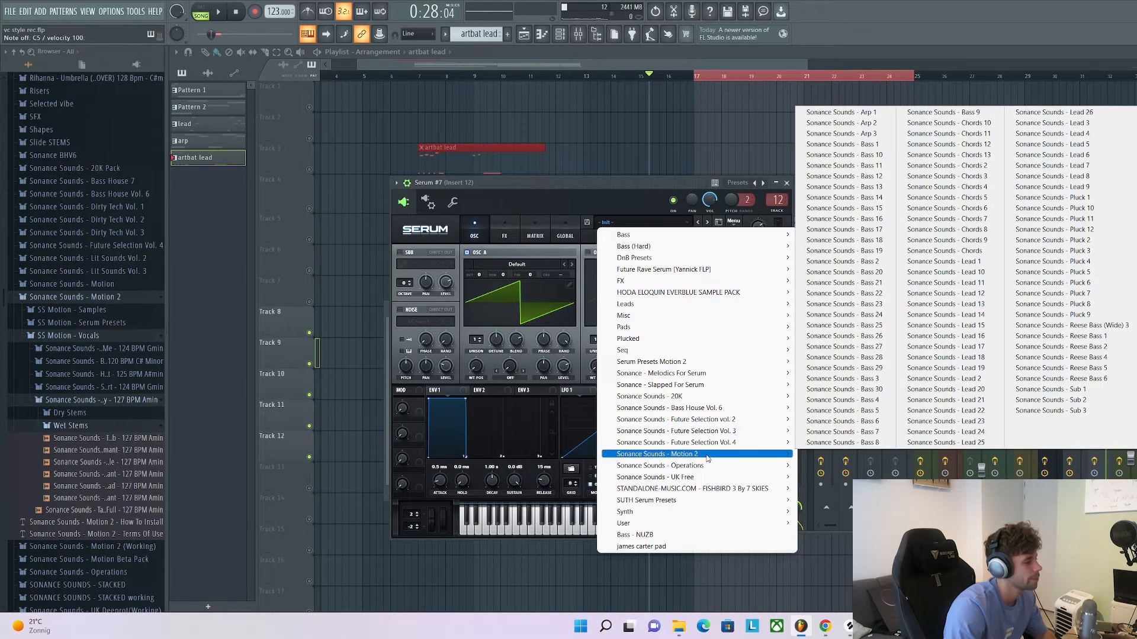
mouse_move(694, 363)
left_click(948, 322)
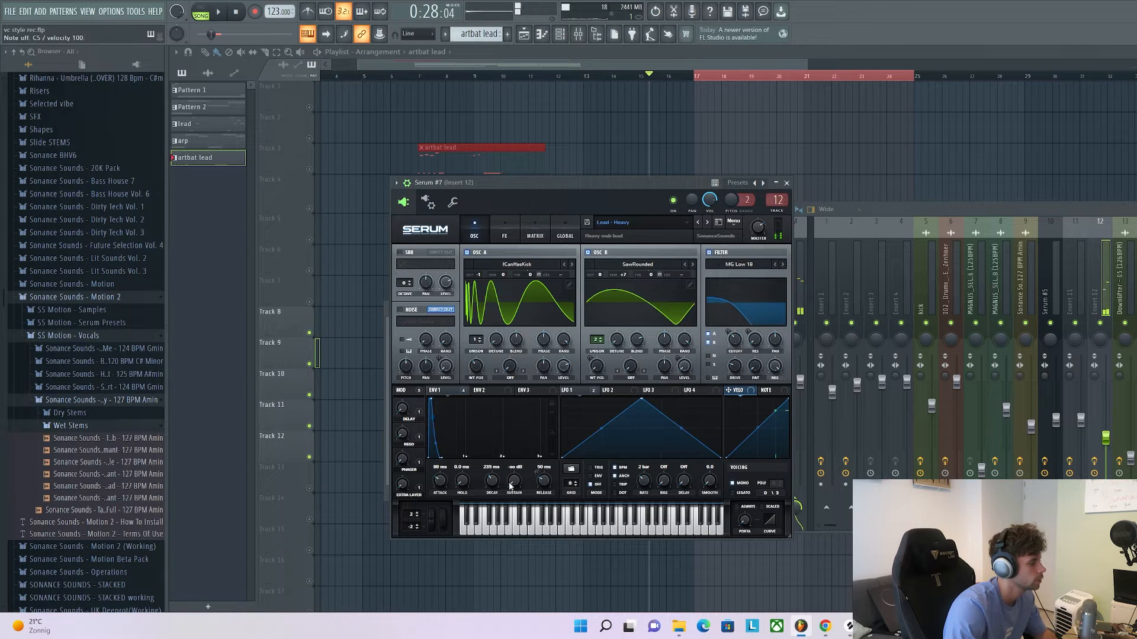
mouse_move(517, 472)
left_mouse_down()
mouse_move(521, 444)
mouse_move(515, 455)
left_mouse_up()
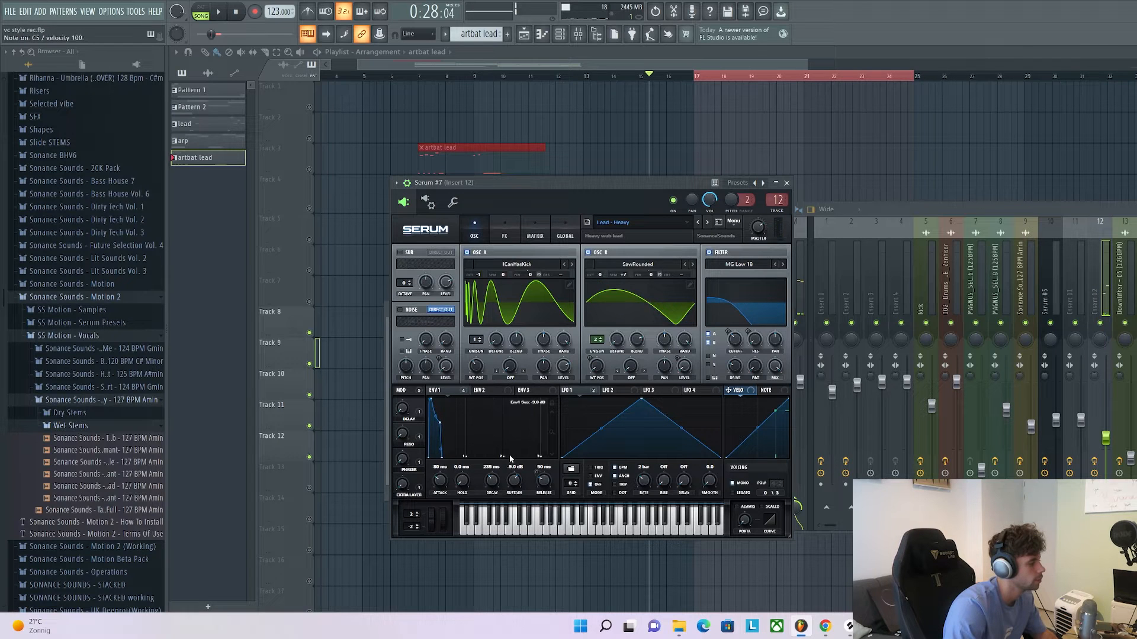
Close the Serum #7 window and place short A3, E5 and A3 notes at the start of its piano roll
left_click(788, 184)
key("F7")
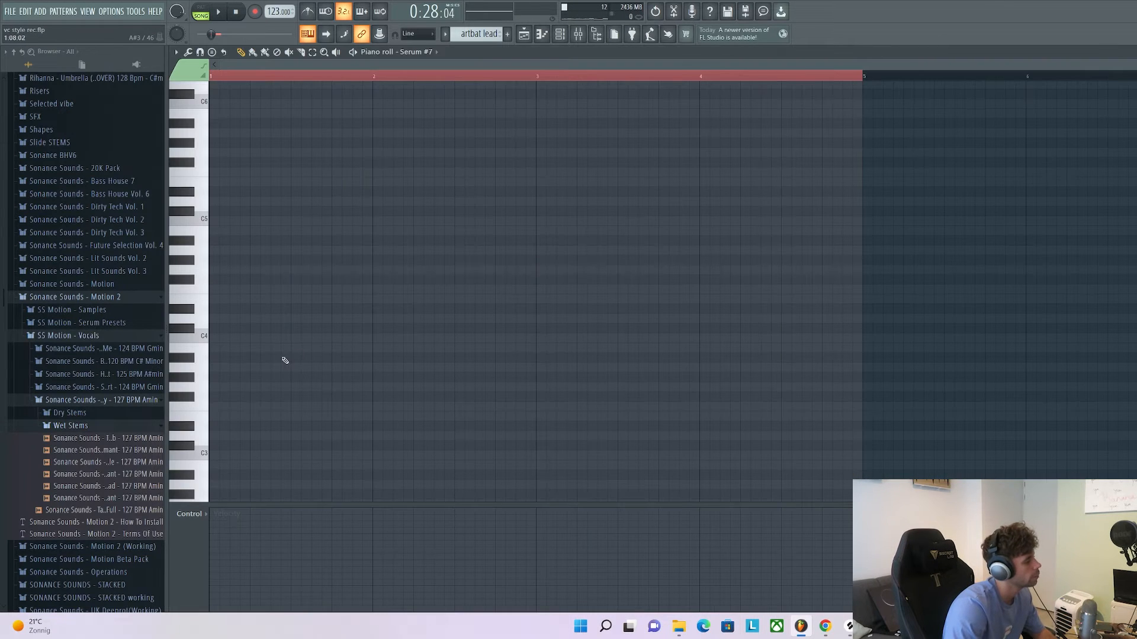
left_click_drag(285, 360, 230, 358)
left_click_drag(794, 370, 301, 340)
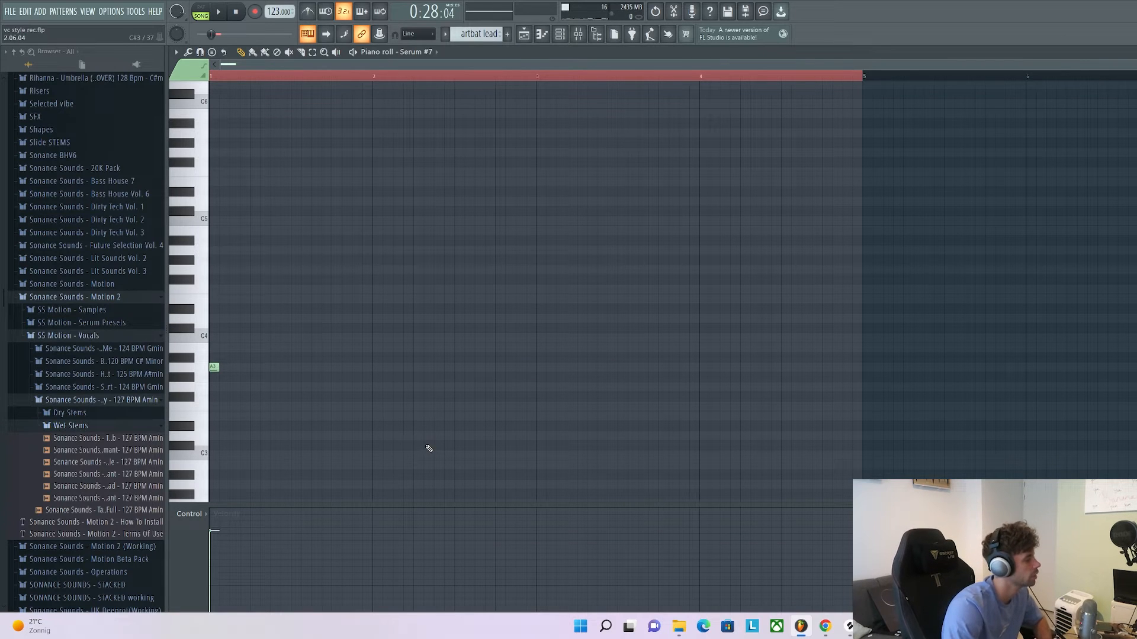
left_click(229, 368)
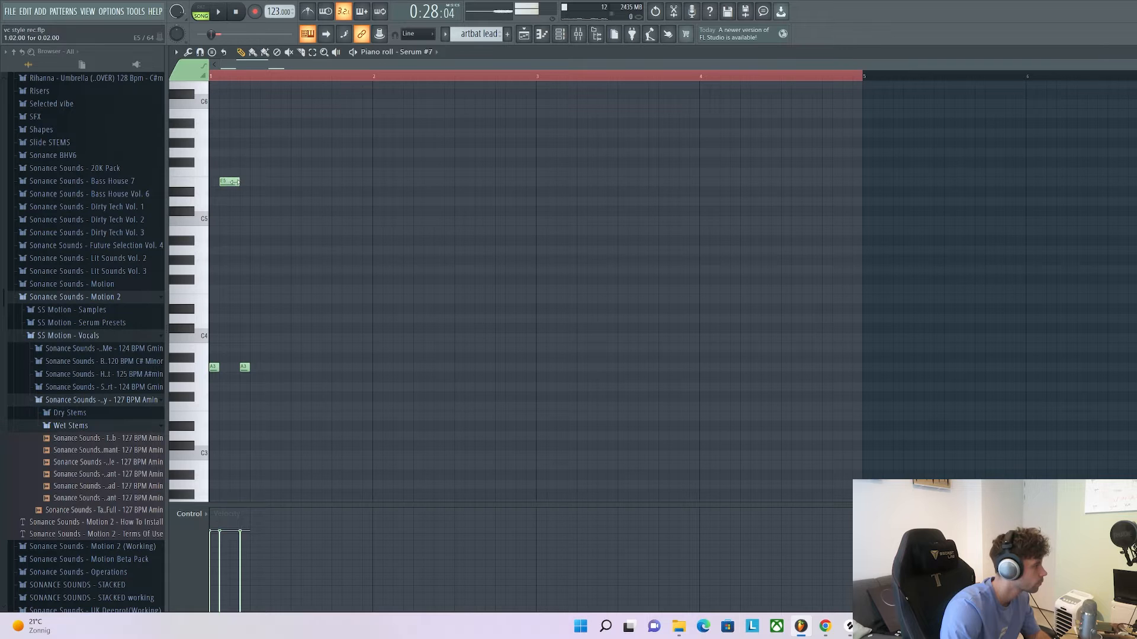
Switch playback to pattern mode and extend the Serum #7 melody with F5, a one-step A3 and E5, playing it back
left_click(204, 9)
key("space")
key("space")
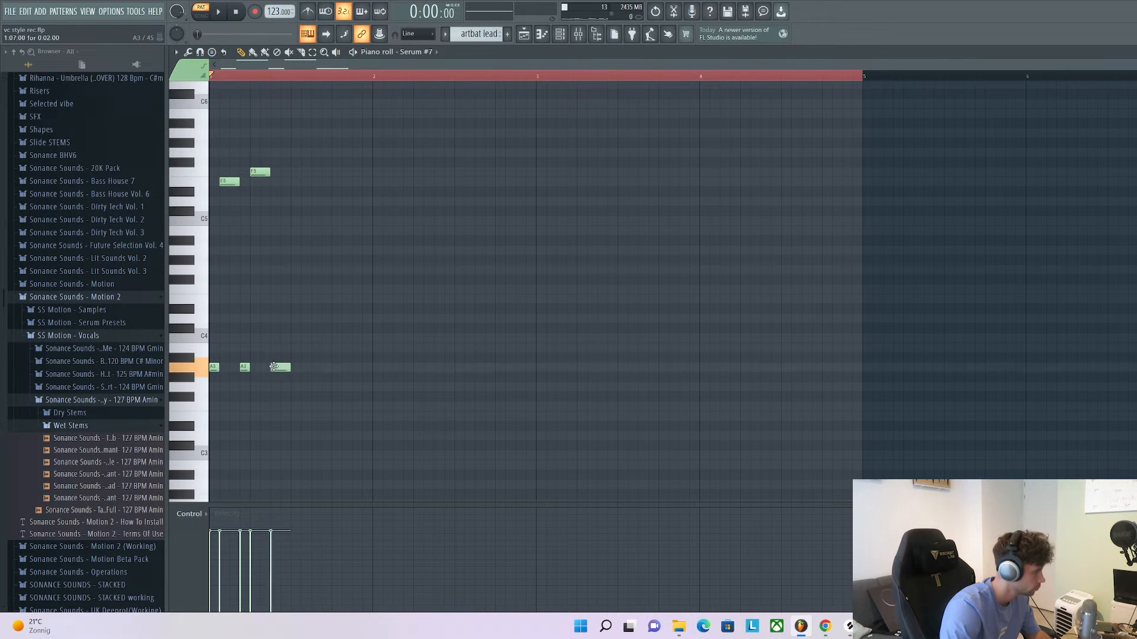
left_click_drag(285, 370, 280, 370)
key("space")
key("space")
key("space")
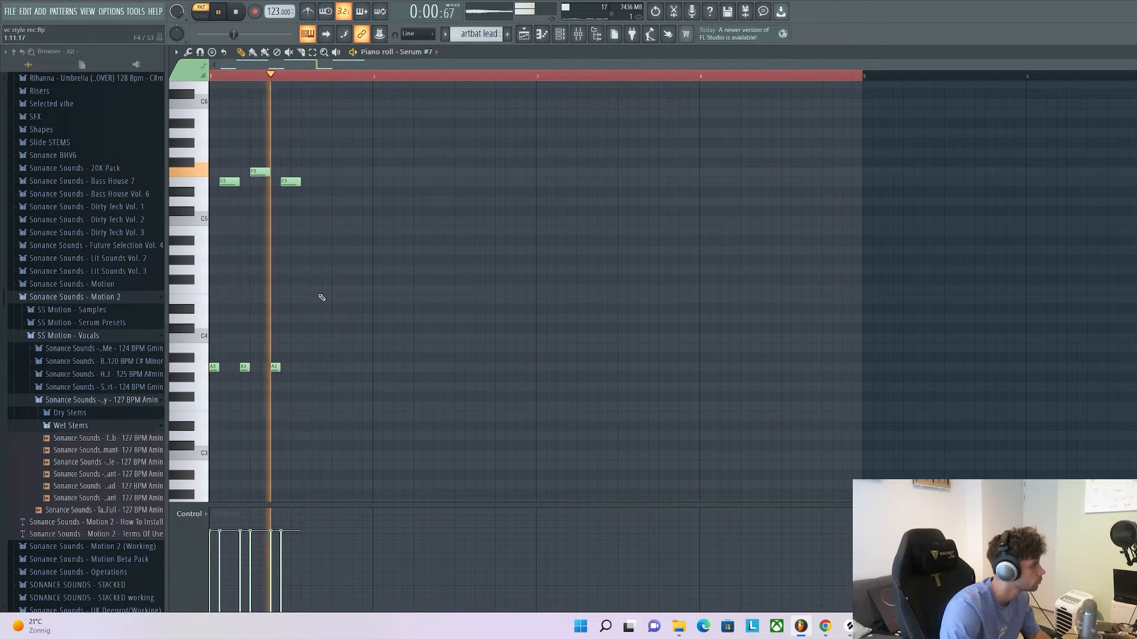
Add A3 and G5 notes in bar 1 and finish with a longer A3 stretched almost to the bar's end
key("space")
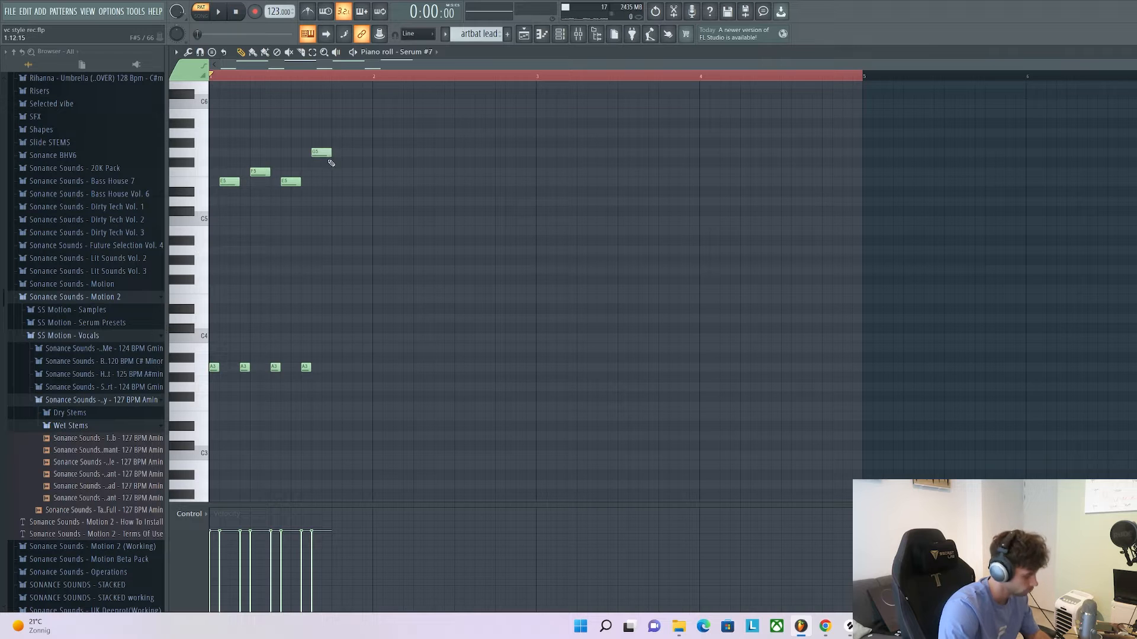
left_click(346, 367)
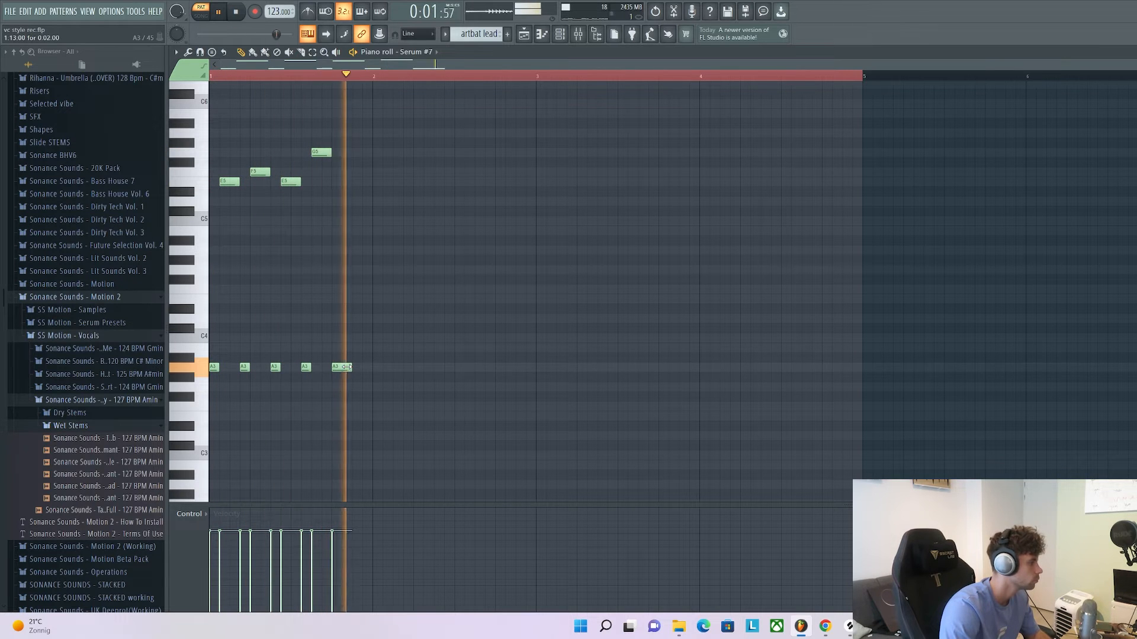
left_click_drag(347, 367, 362, 367)
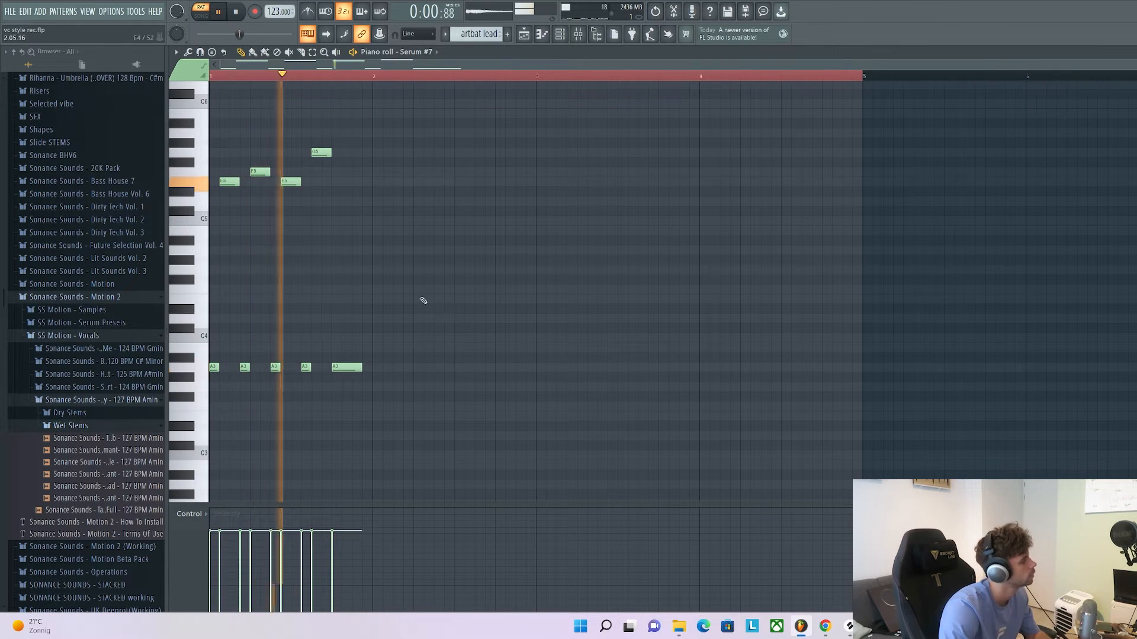
key("space")
Select the upper notes of the Serum #7 melody and play the pattern to hear it
left_click_drag(425, 274, 220, 69)
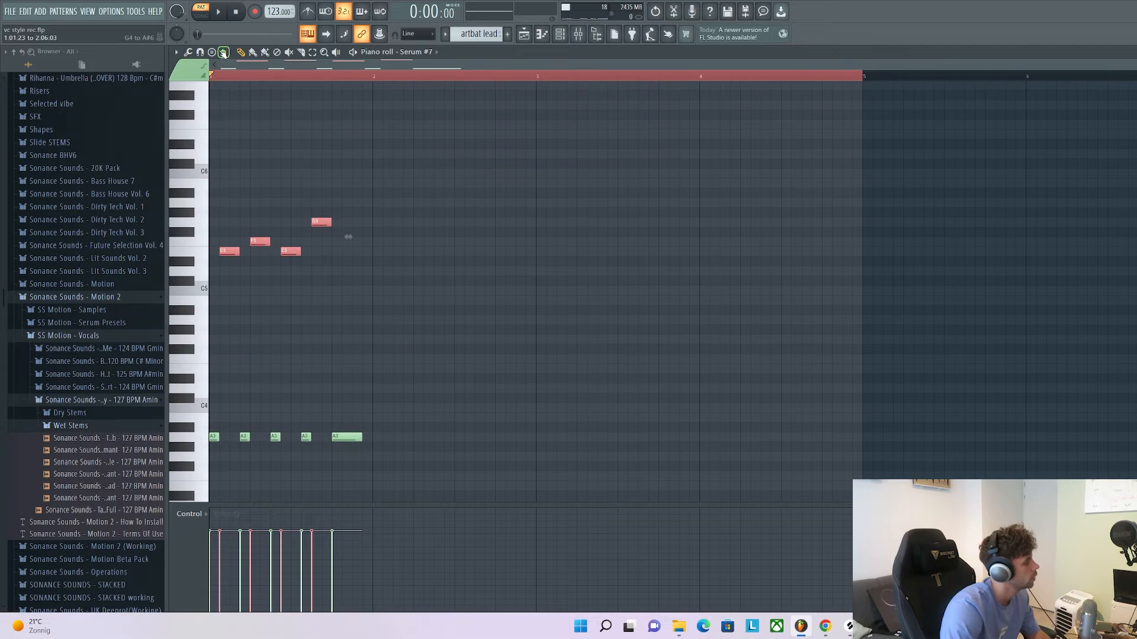
key("space")
key("space")
key("space")
scroll(545, 292, "down", 2)
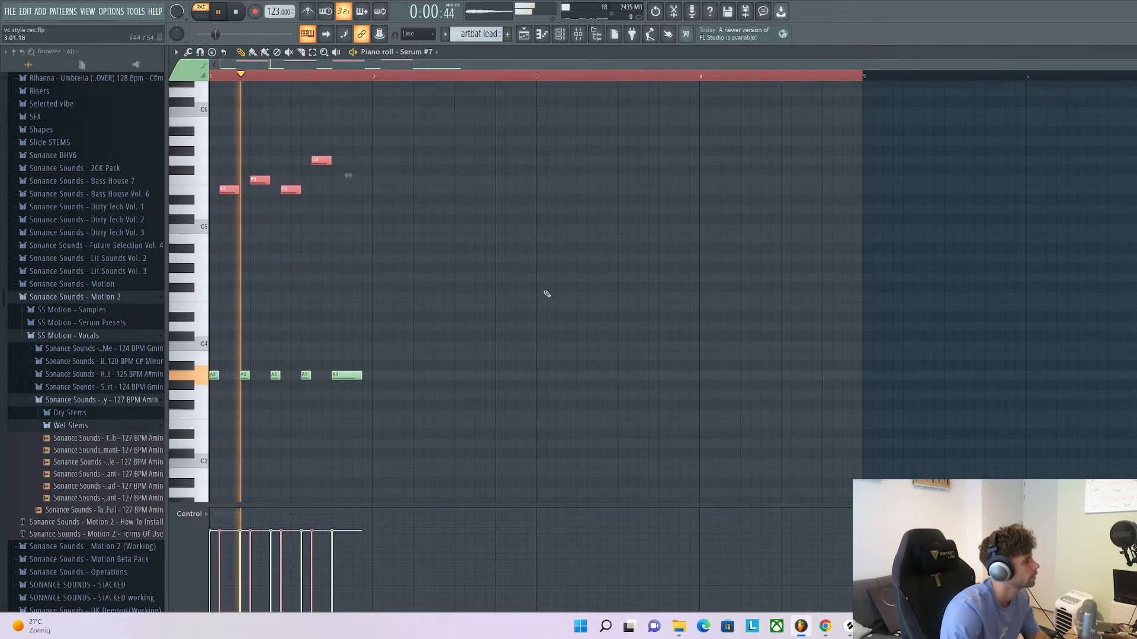
key("space")
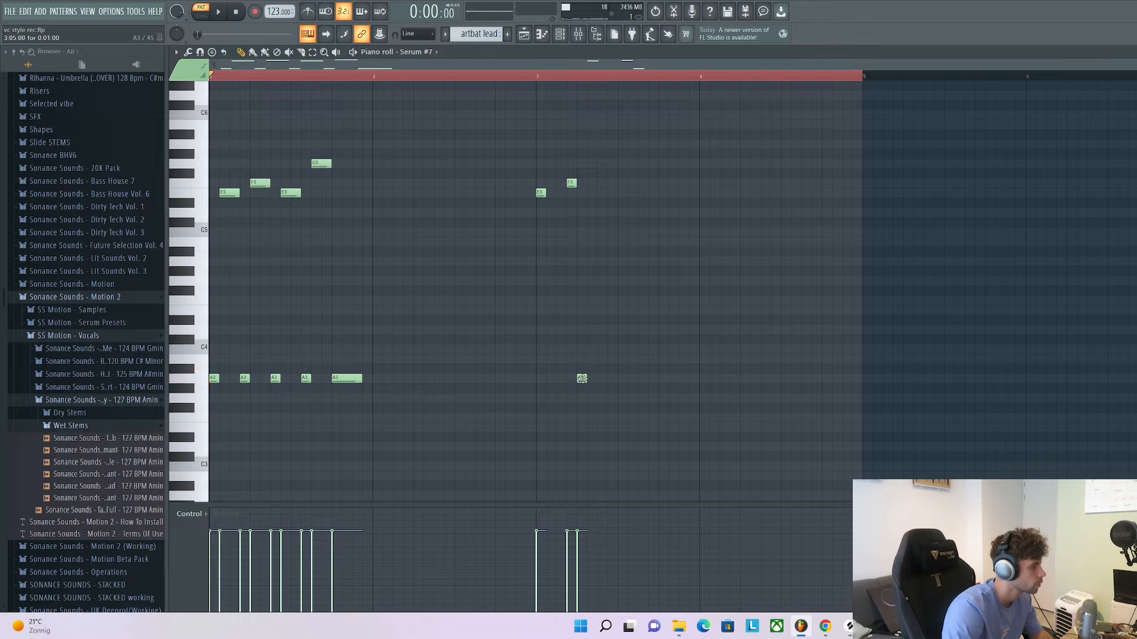
Lengthen the A3 note after bar 3's E5 and F5 to 12 steps and move it two steps later during playback
key("space")
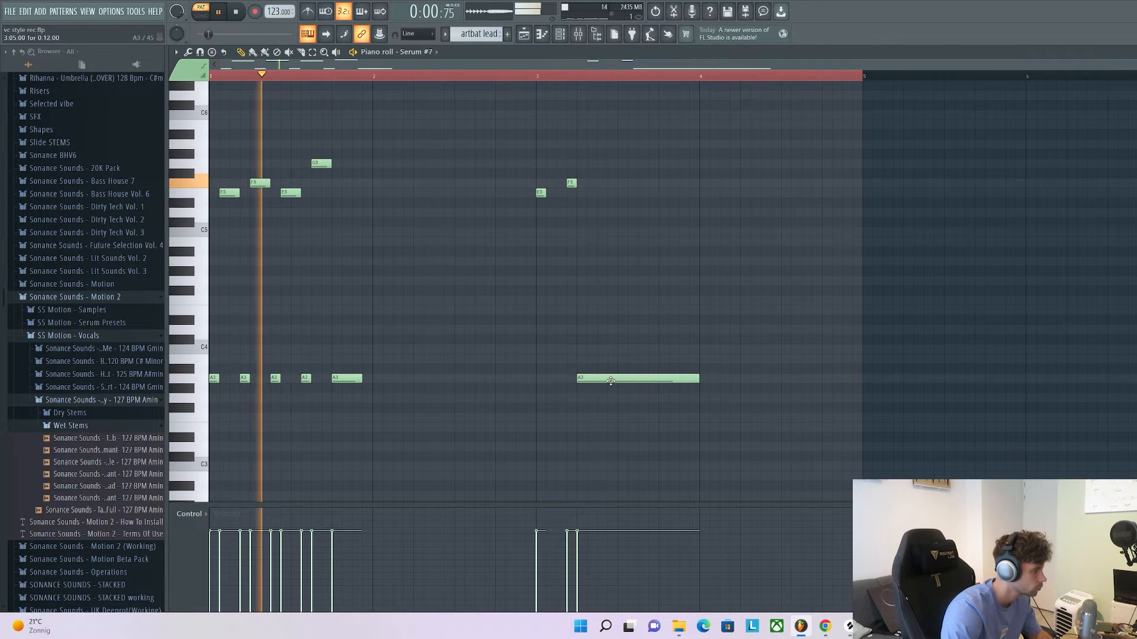
left_click_drag(609, 379, 630, 379)
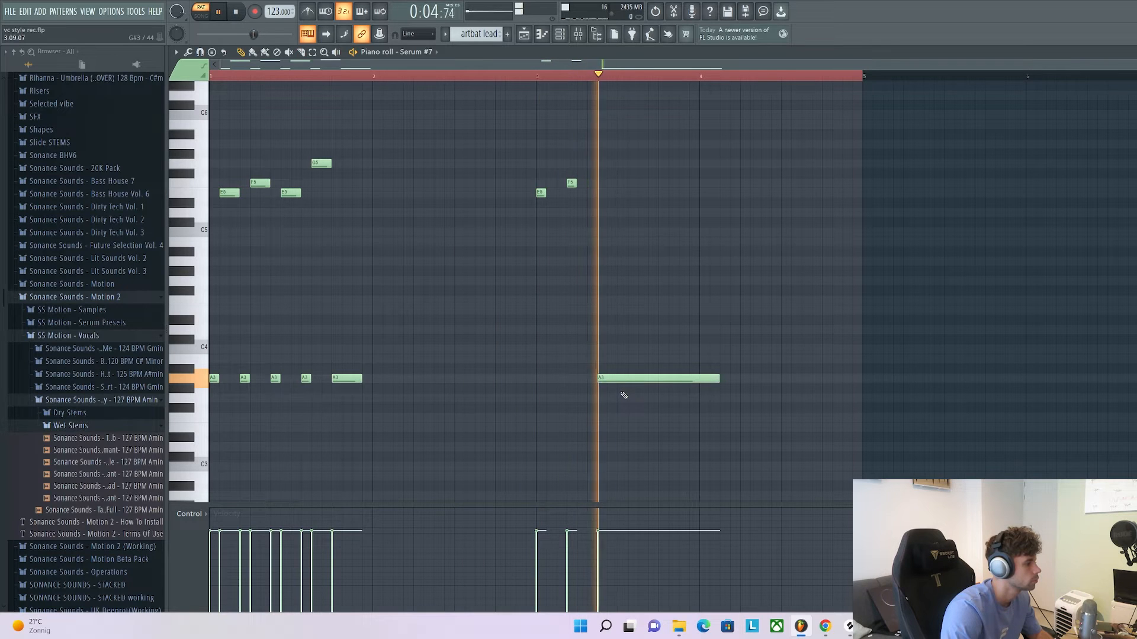
key("space")
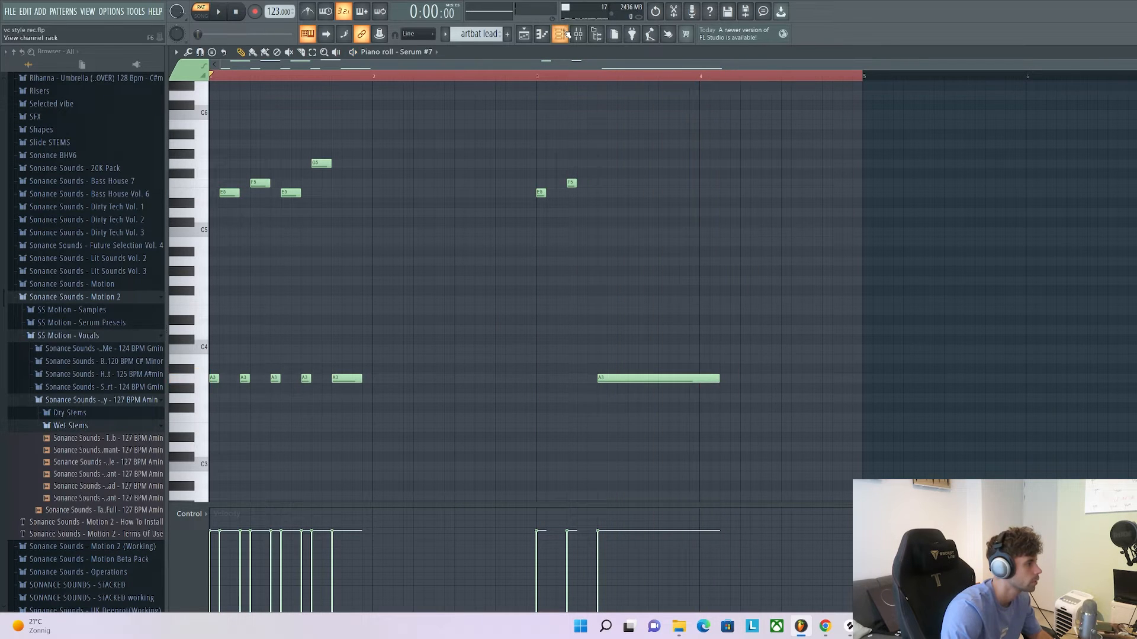
Show the CamelCrusher effect on mixer Insert 12 and play the lead pattern to hear it
left_click(579, 34)
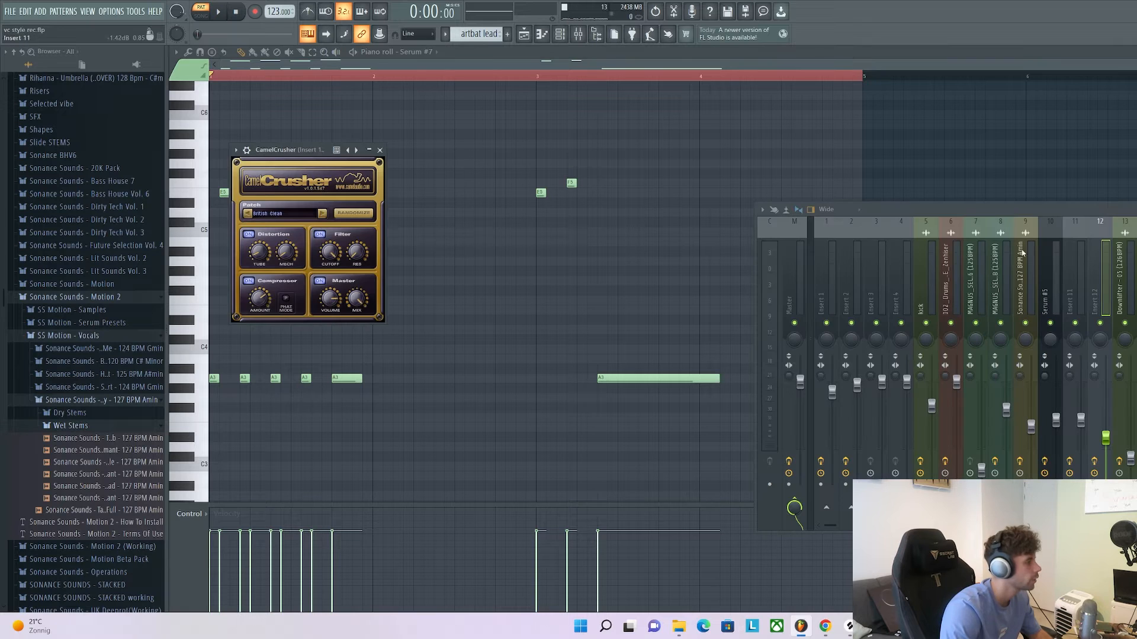
left_click_drag(283, 156, 338, 161)
key("space")
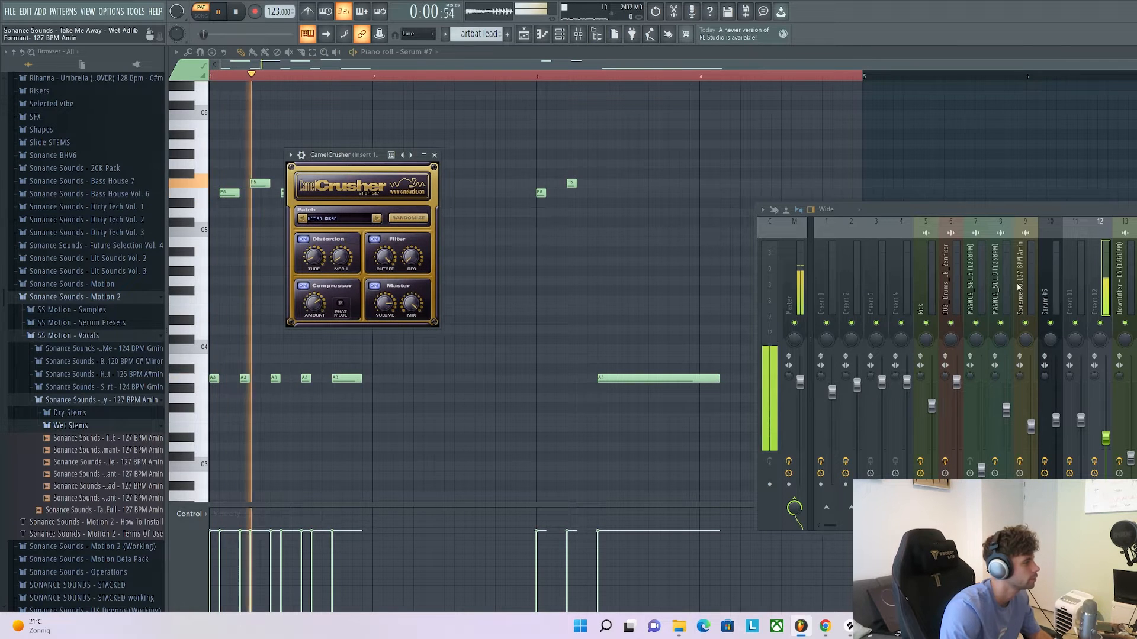
key("space")
Open the FabFilter Pro-R reverb on Insert 12 and play the lead through it
left_click(1136, 276)
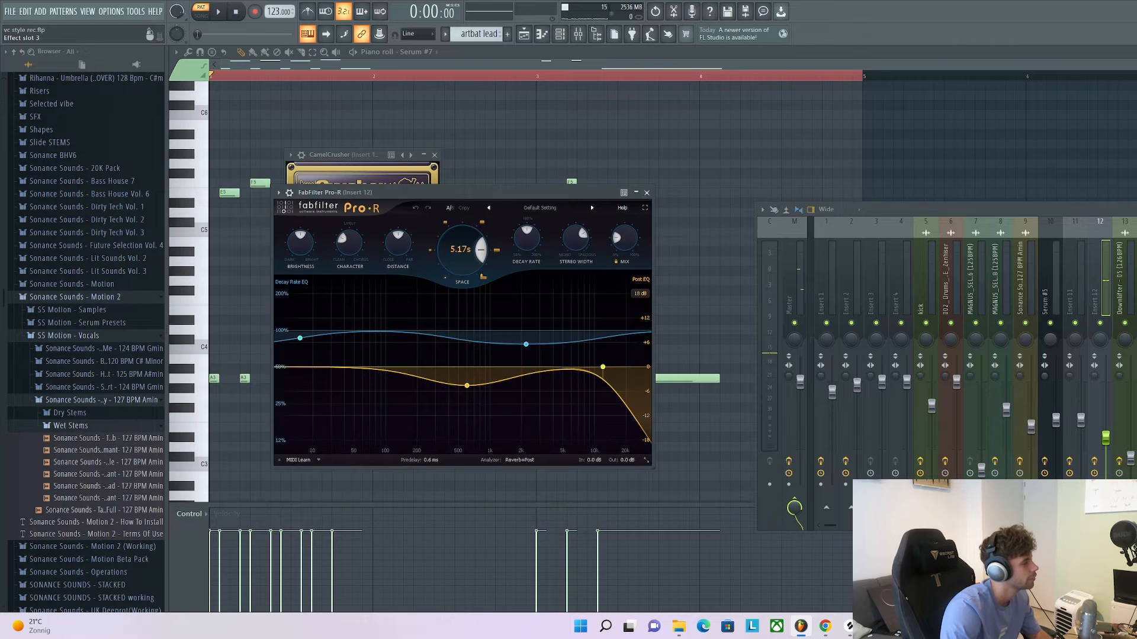
key("space")
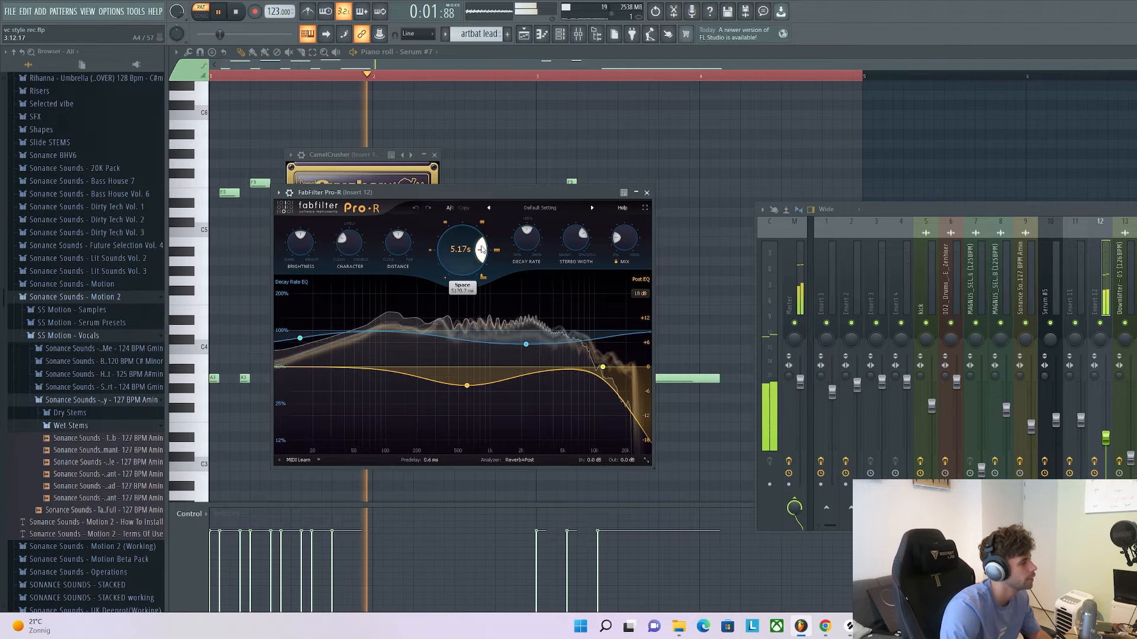
key("space")
Open the S1 Imager Stereo on Insert 12 beside the other effects and play the lead to hear its width
left_click(1136, 289)
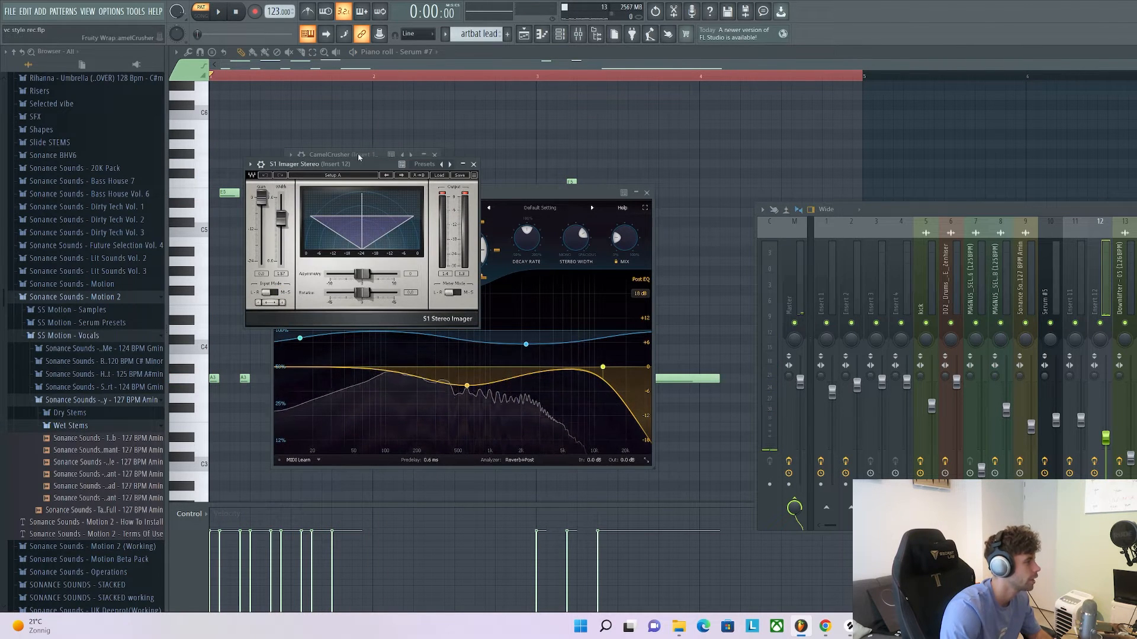
left_click_drag(352, 165, 381, 166)
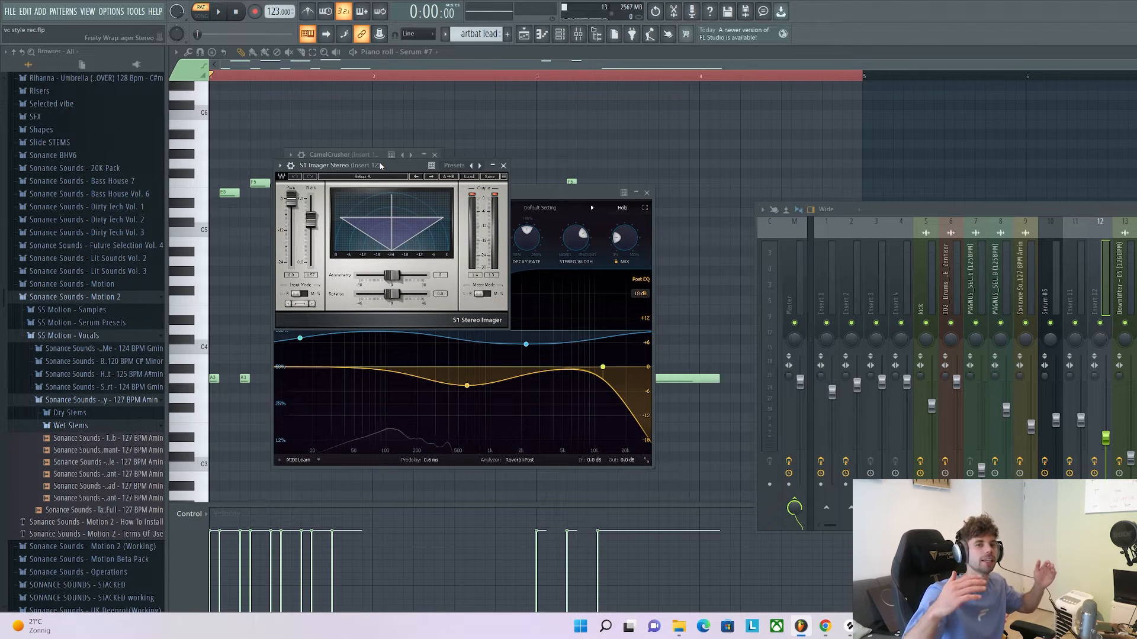
key("space")
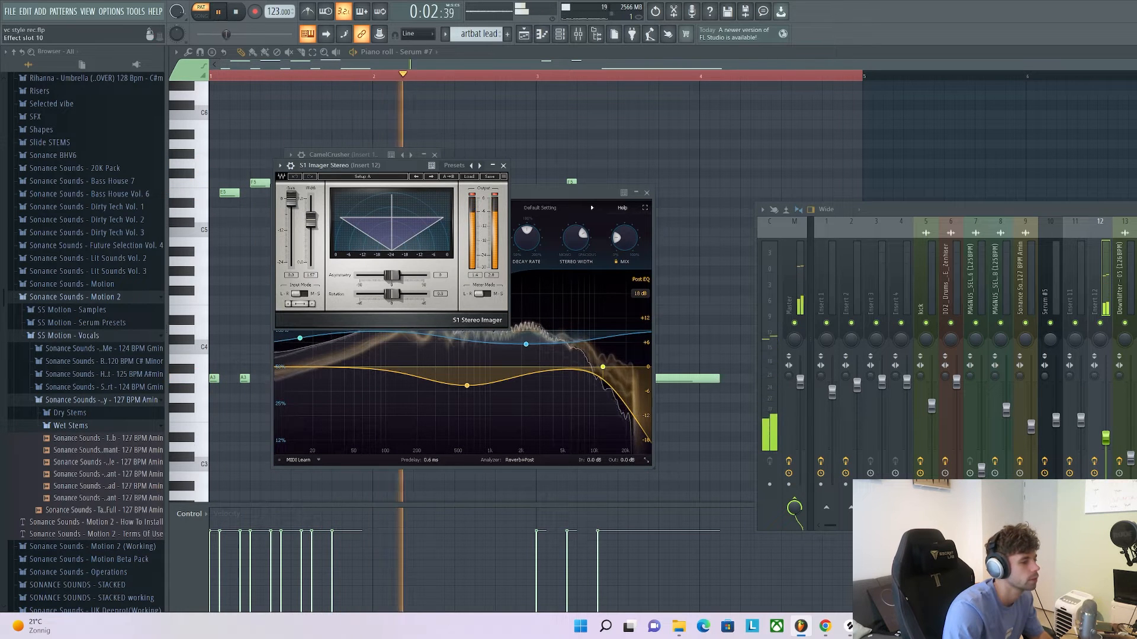
key("space")
Review the Kickstart sidechain effect on Insert 12 while playing the lead pattern
key("space")
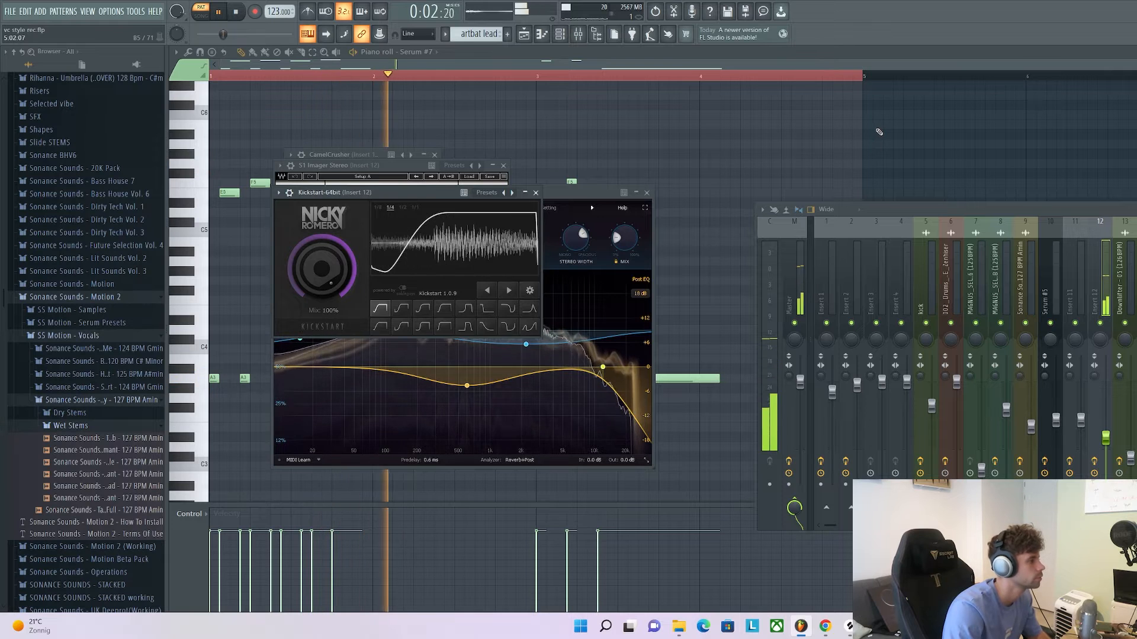
key("space")
key("space")
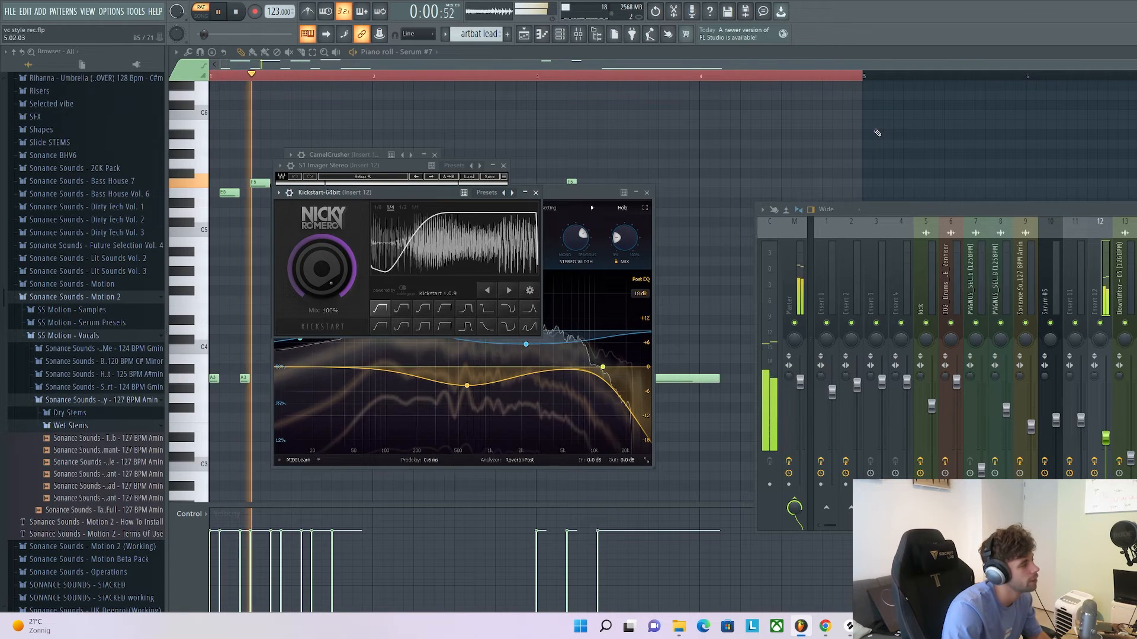
key("space")
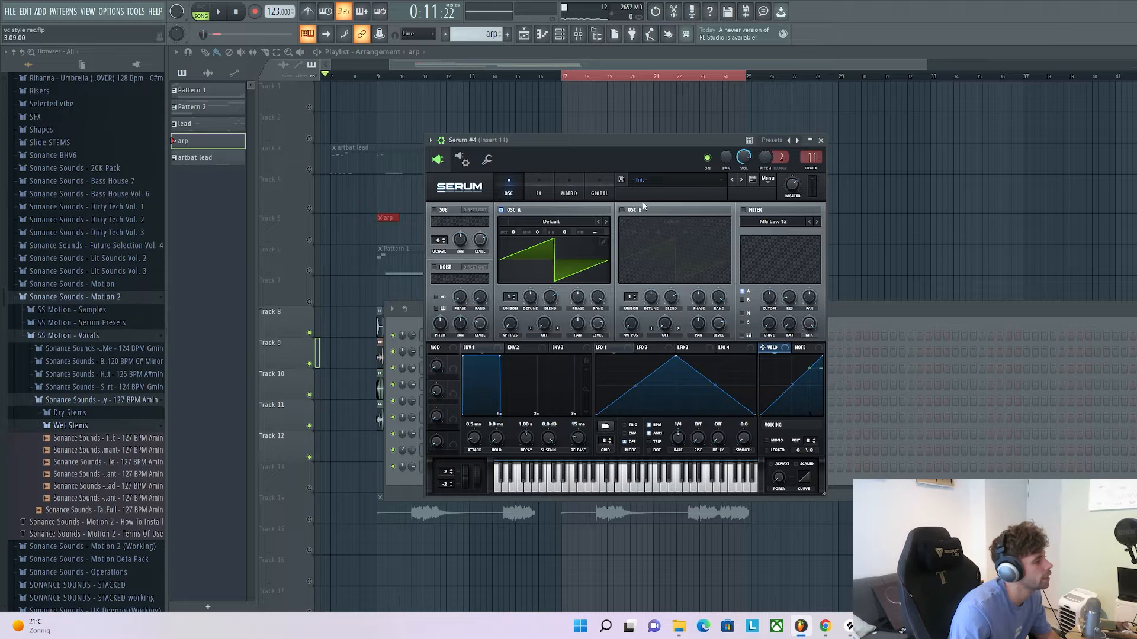
Load Lead - When I Saw You from Serum Presets Motion 2 into Serum #4 and audition it with a note
left_click(661, 179)
mouse_move(710, 319)
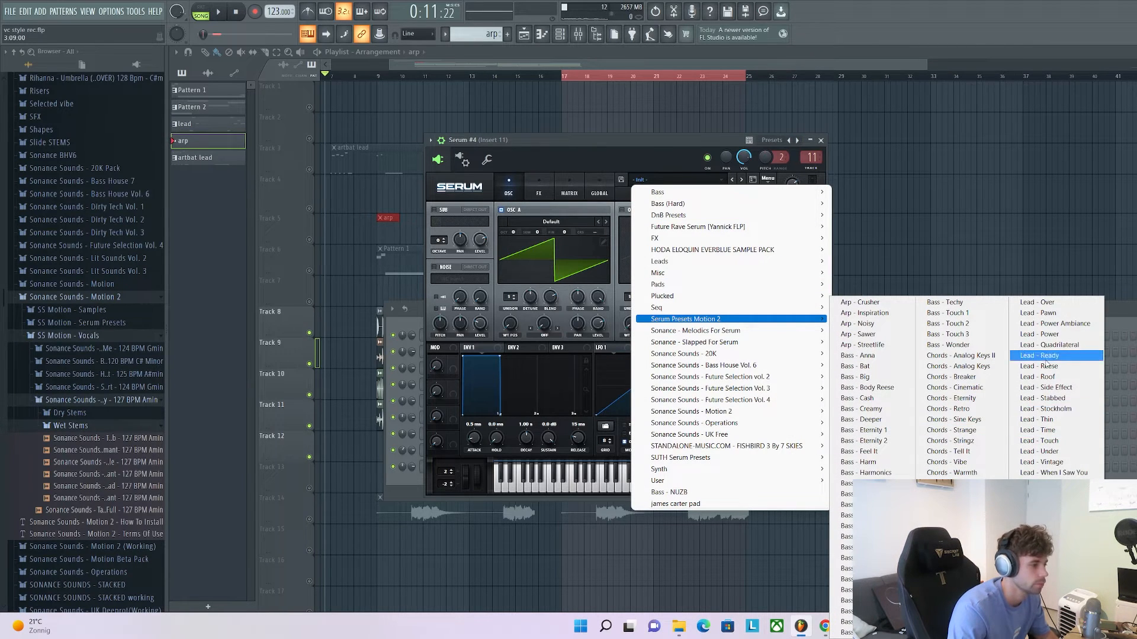
left_click(1051, 472)
left_click_drag(550, 140, 549, 147)
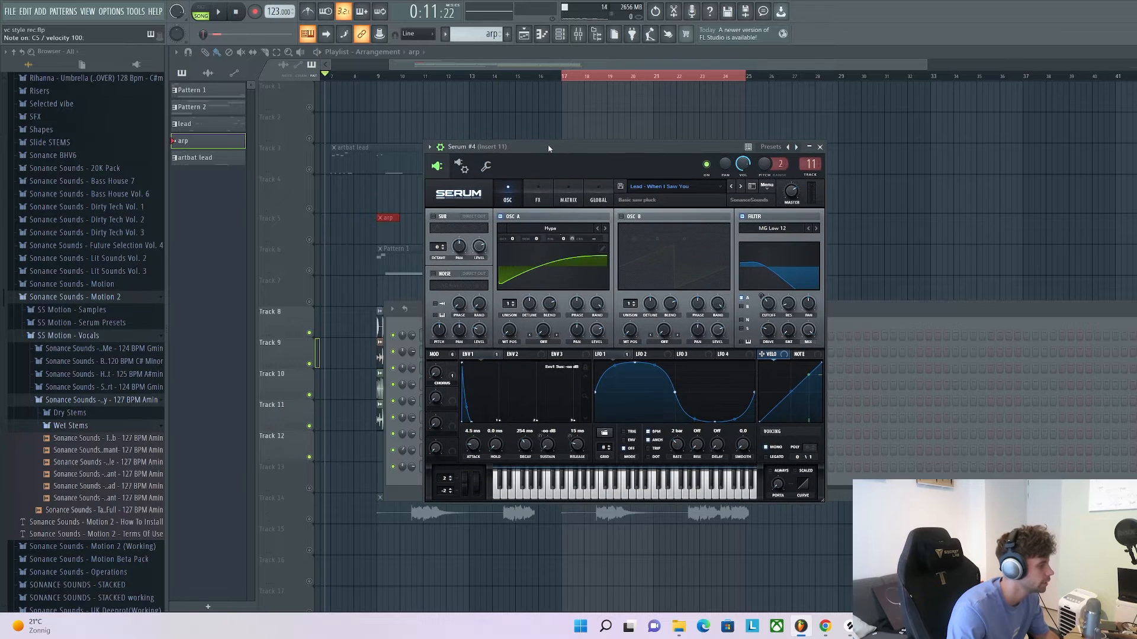
key("z")
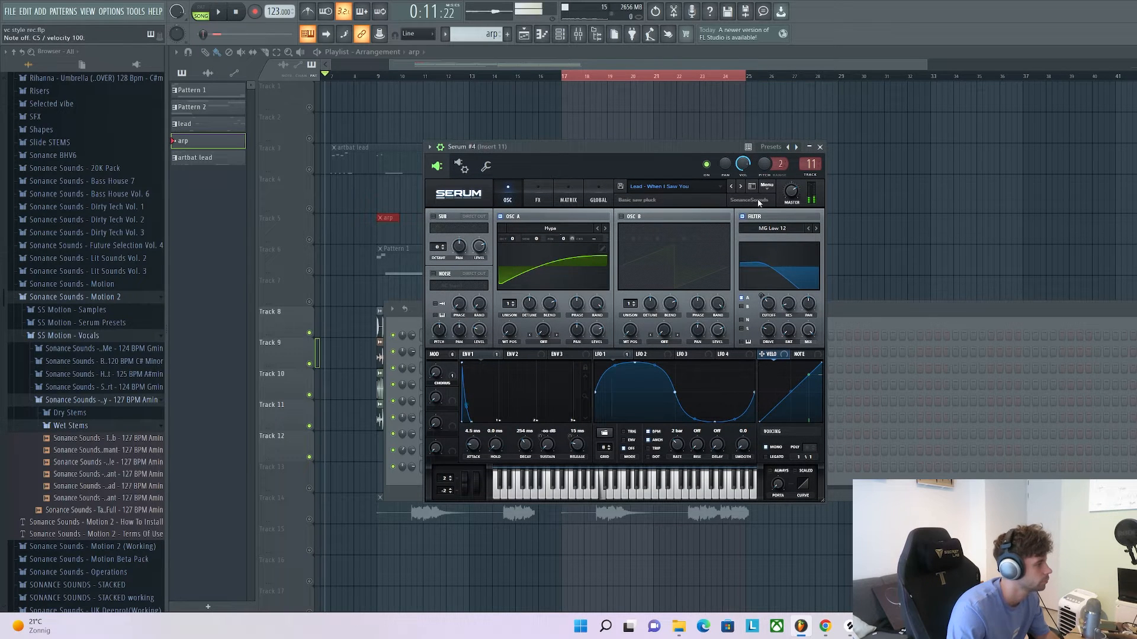
left_click(819, 146)
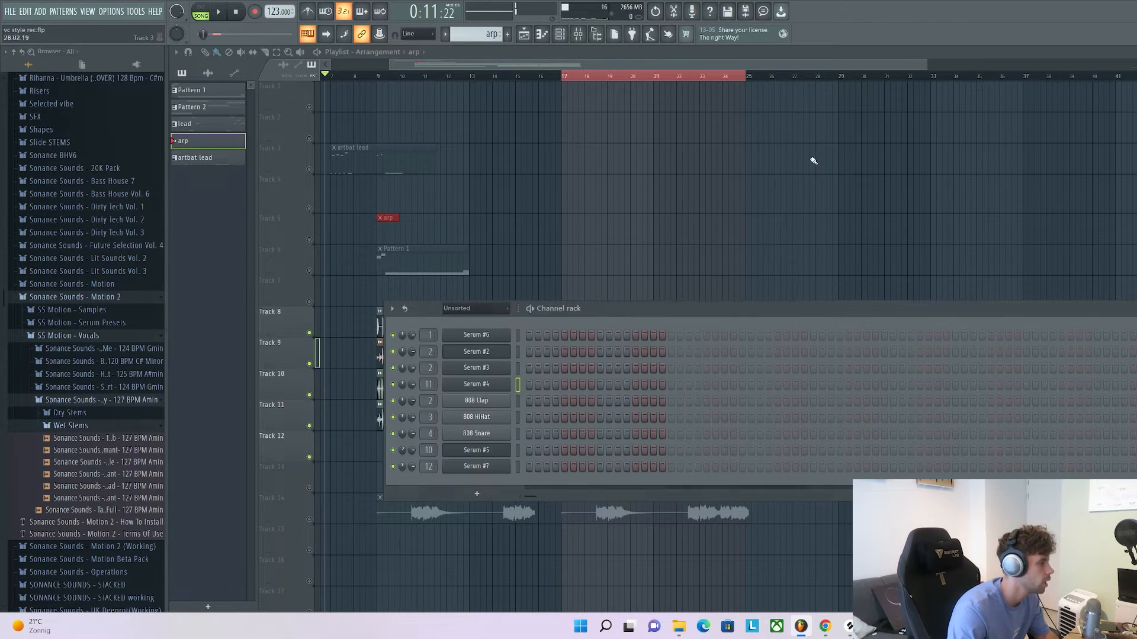
Open the piano roll of Serum #4 and place a three-step A5, a three-step F6 and a two-step E6 from bar 1
right_click(507, 386)
left_click(539, 388)
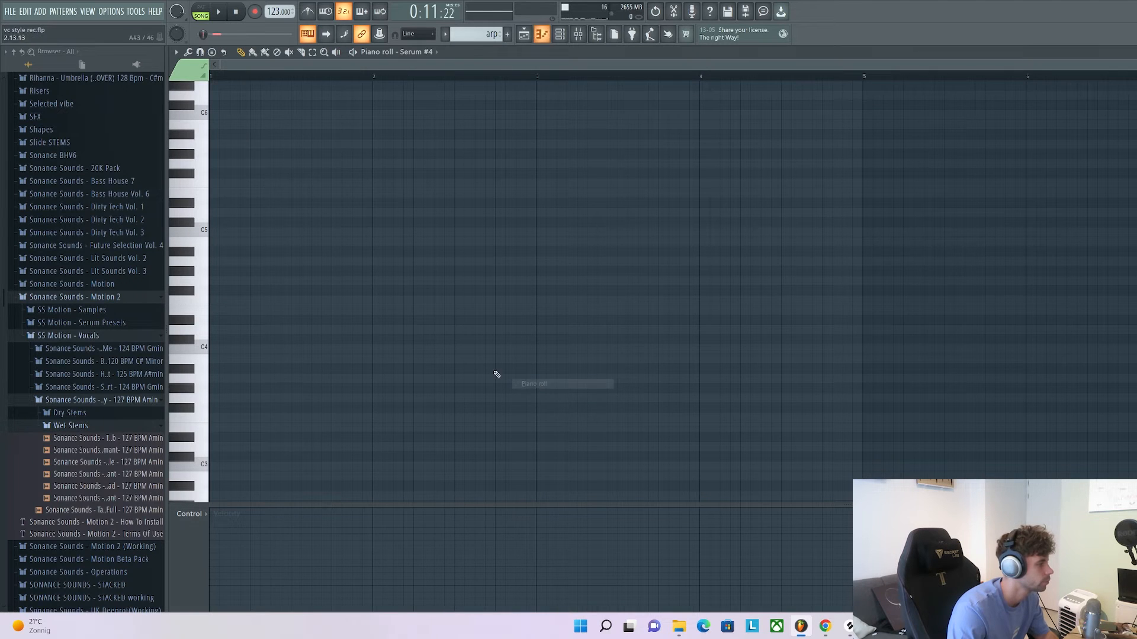
left_click_drag(171, 325, 92, 148)
scroll(267, 287, "up", 5)
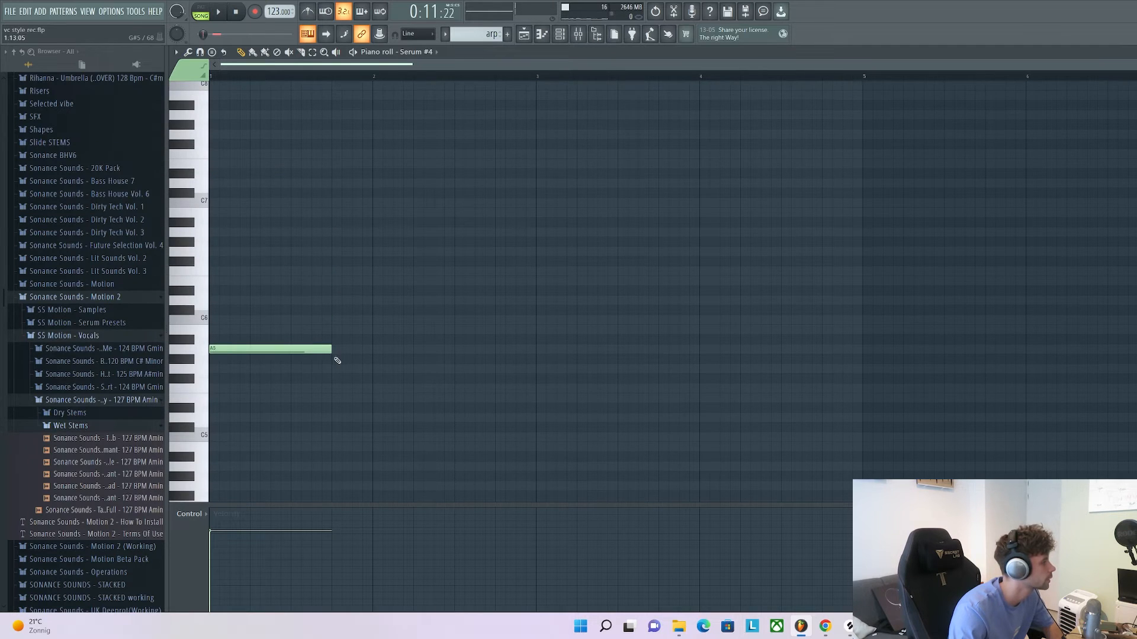
left_click_drag(309, 350, 239, 352)
left_click_drag(248, 350, 249, 271)
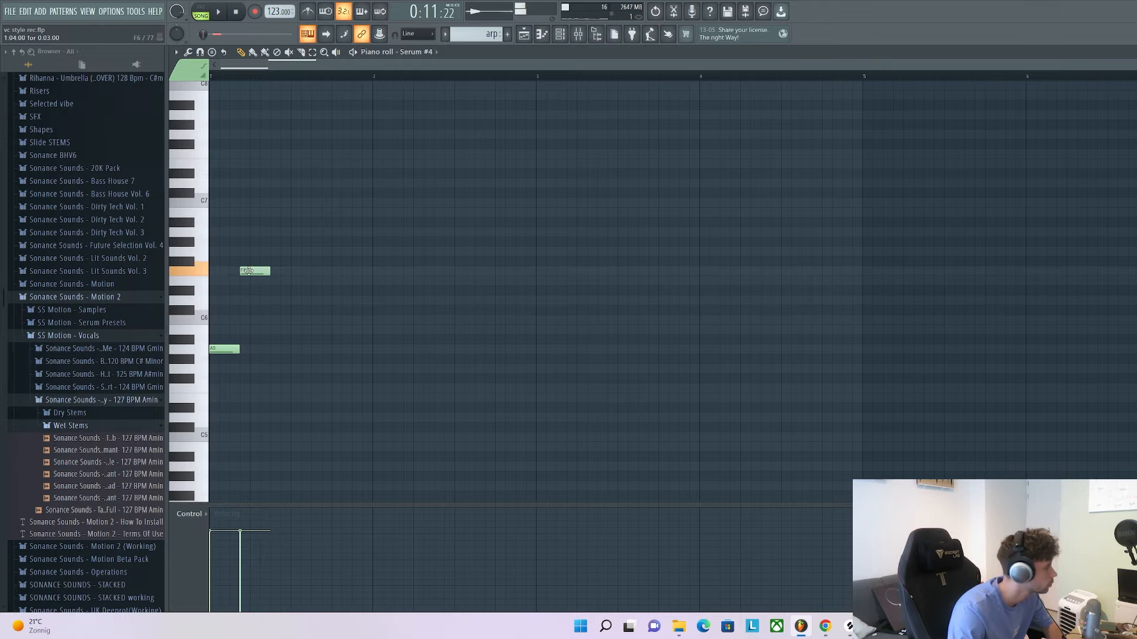
left_click(275, 281)
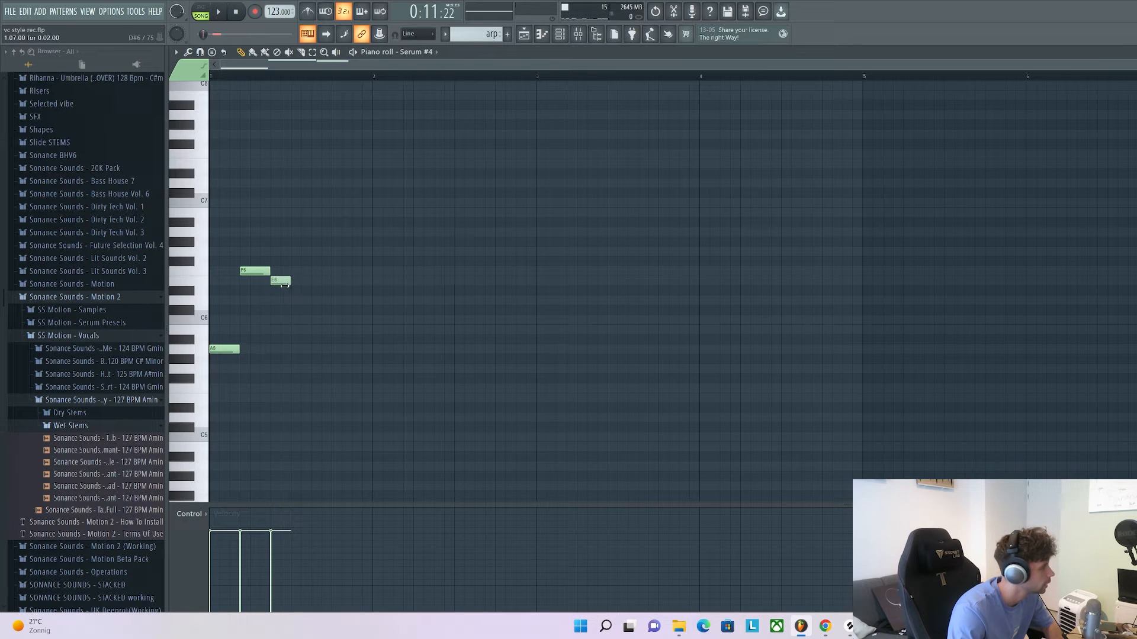
Select the A5, F6 and E6 arp notes and duplicate them into the second half of bar 1
left_click_drag(283, 364, 214, 343)
left_click_drag(233, 232, 281, 279)
key("ctrl+a")
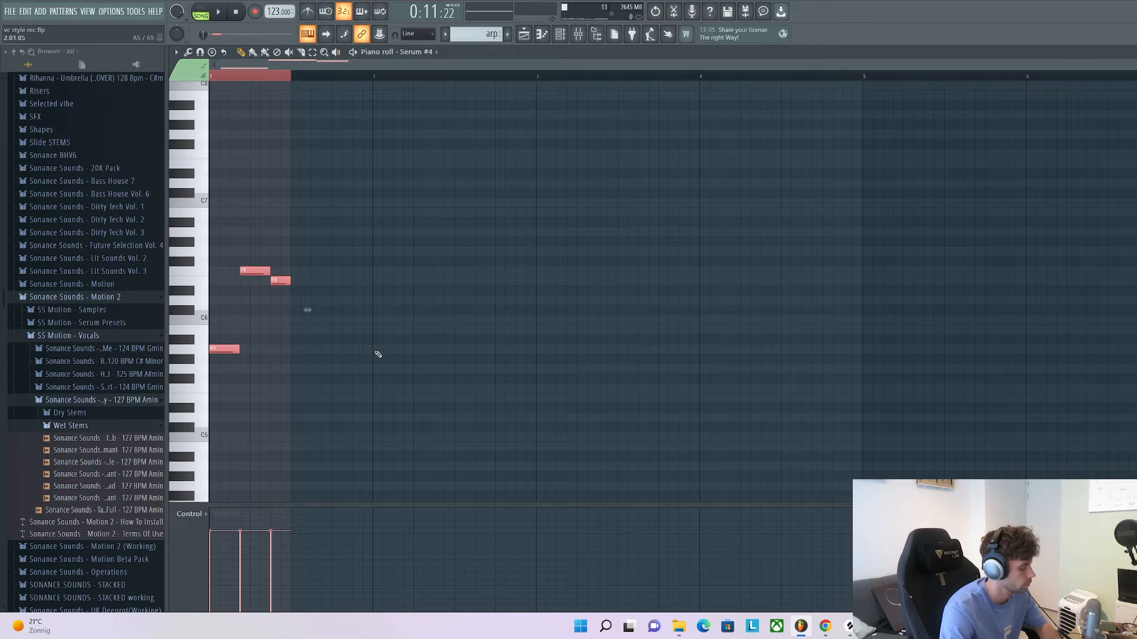
key("ctrl+b")
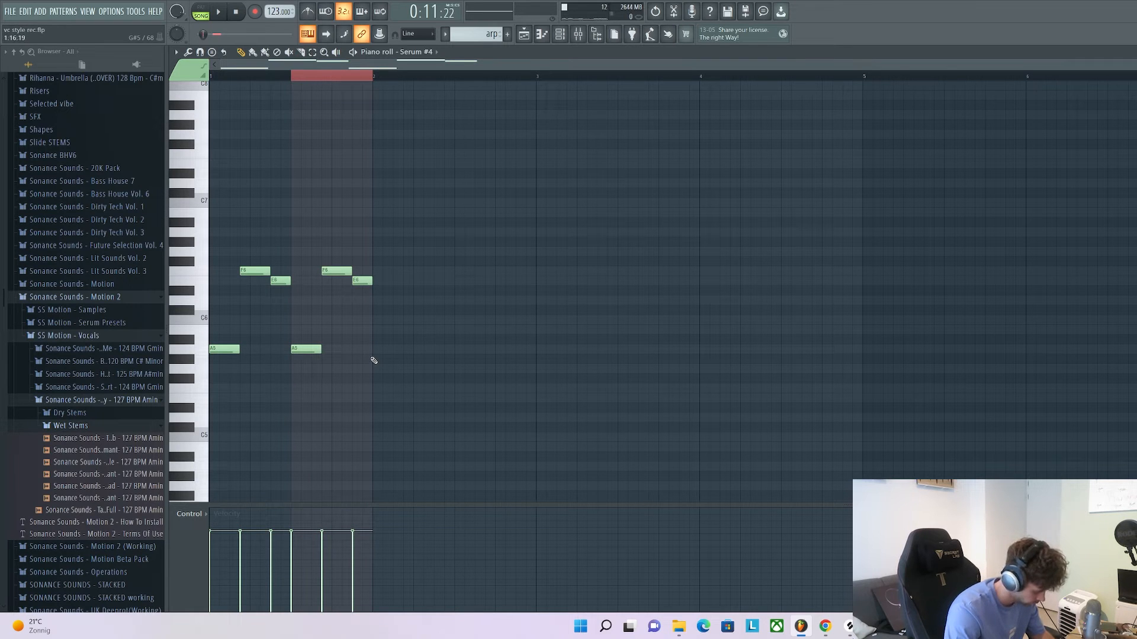
Set the loop region over the whole of bar 1 and play the arp in pattern mode
key("ctrl+a")
left_click(354, 190, "ctrl")
left_click(202, 16)
key("space")
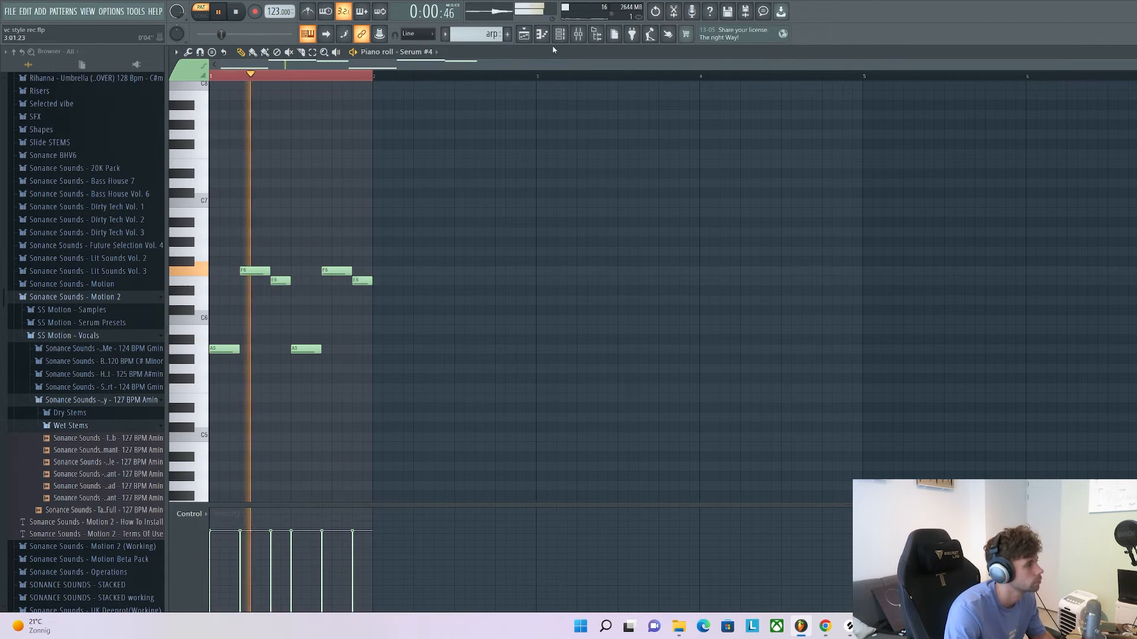
Examine the Kickstart effect on the arp's mixer Insert 11 and close all windows
key("F9")
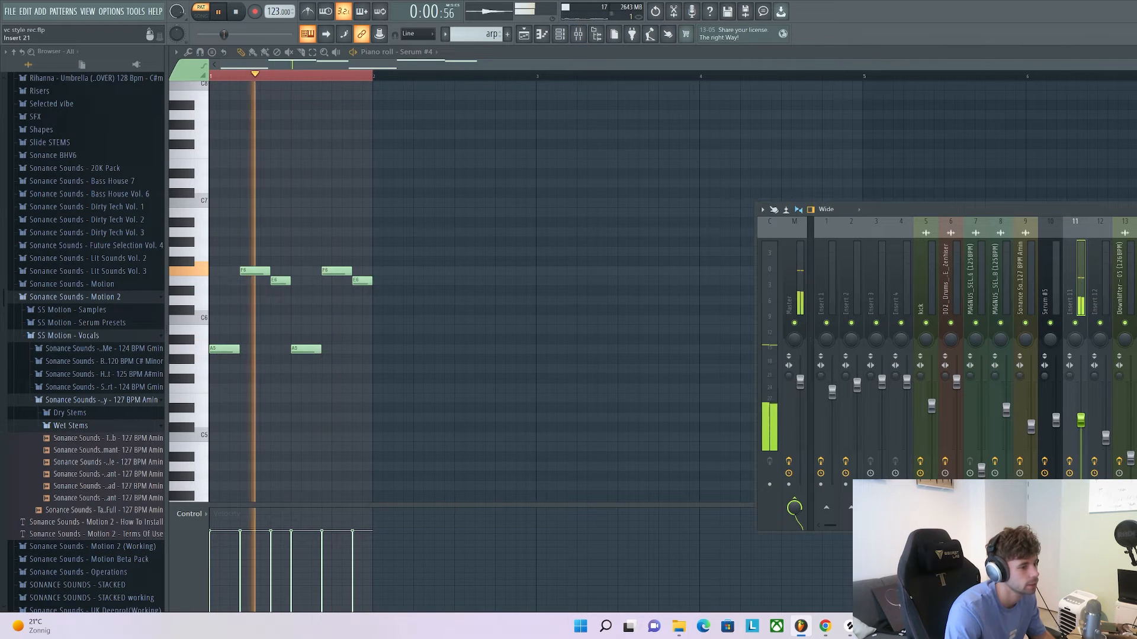
left_click(1136, 278)
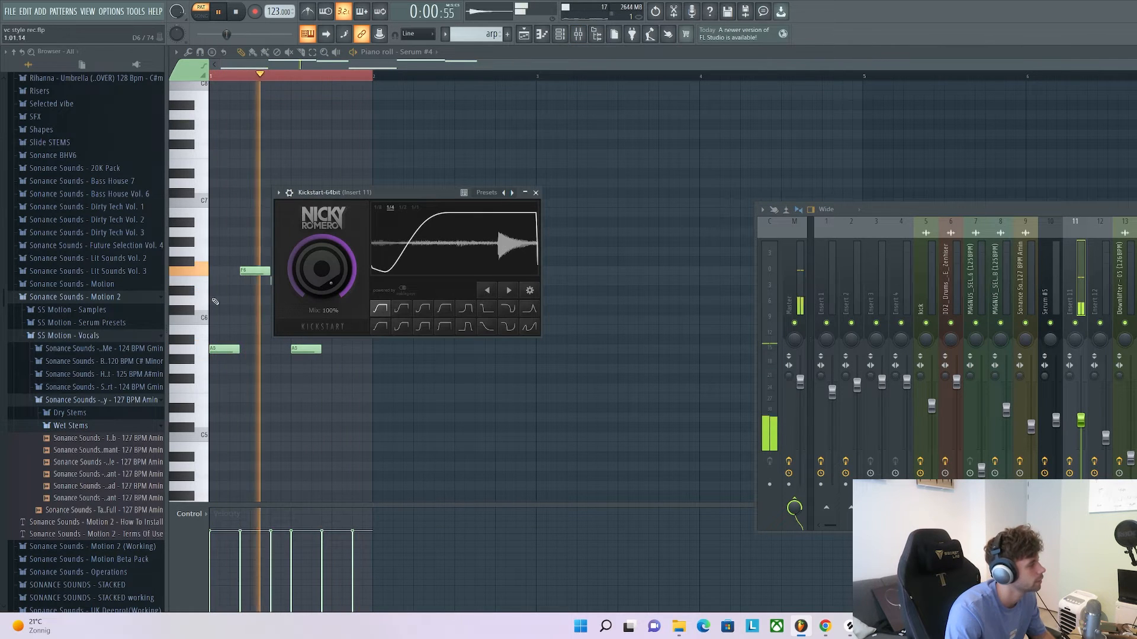
key("F12")
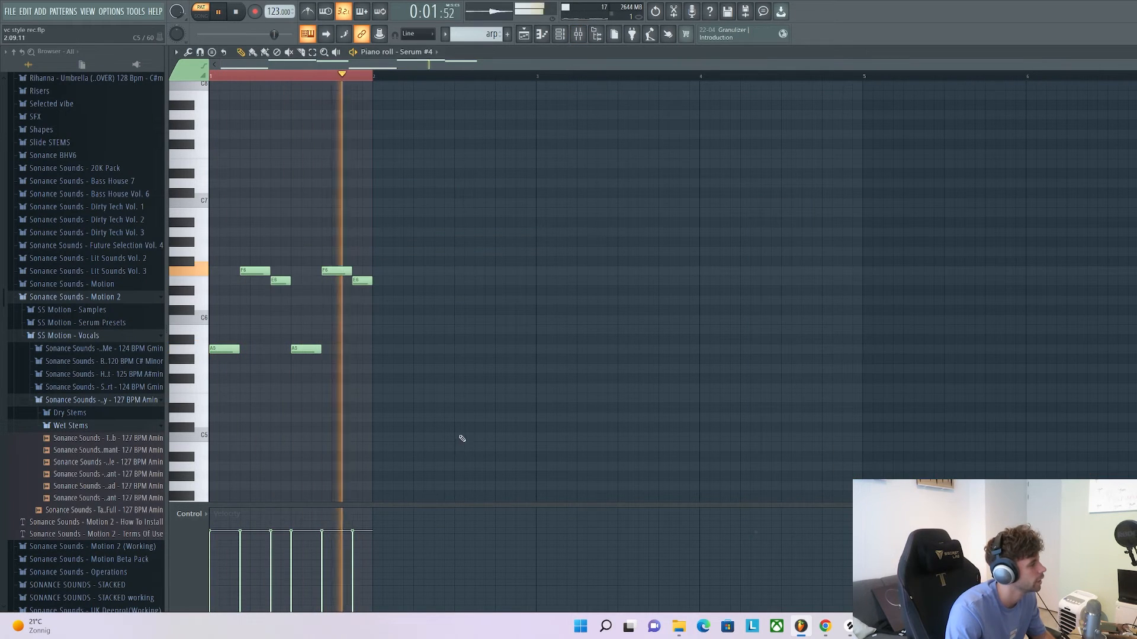
Unmute the arp and vocal tracks in the playlist while keeping the artbat lead on Track 3 muted
left_click(522, 34)
left_click(309, 271)
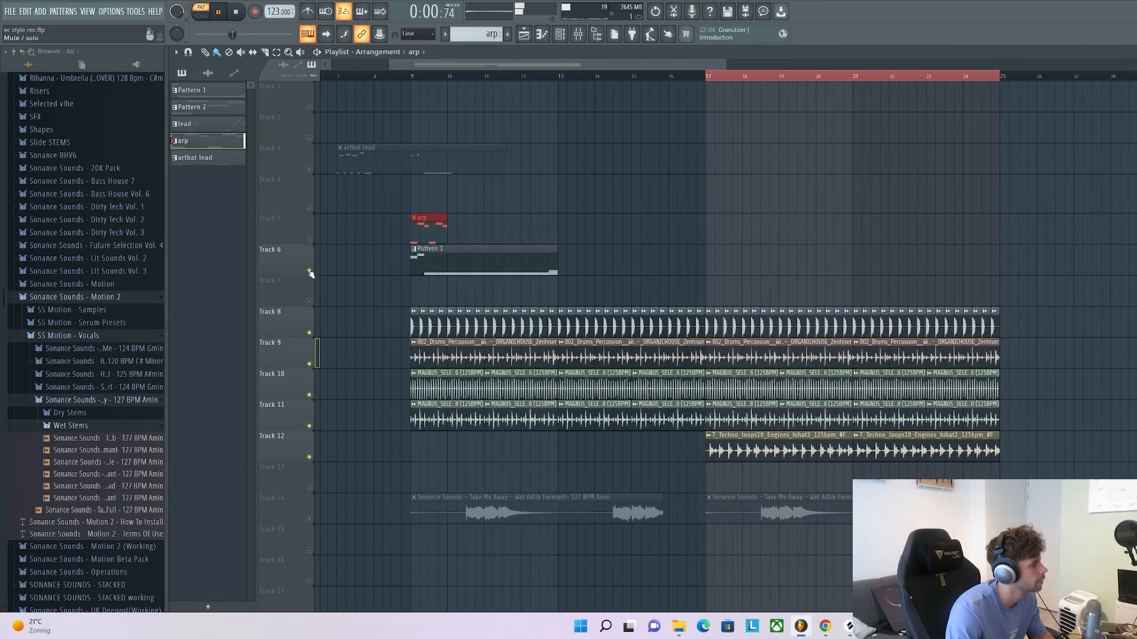
left_click(309, 240)
right_click(309, 239)
left_click(309, 169)
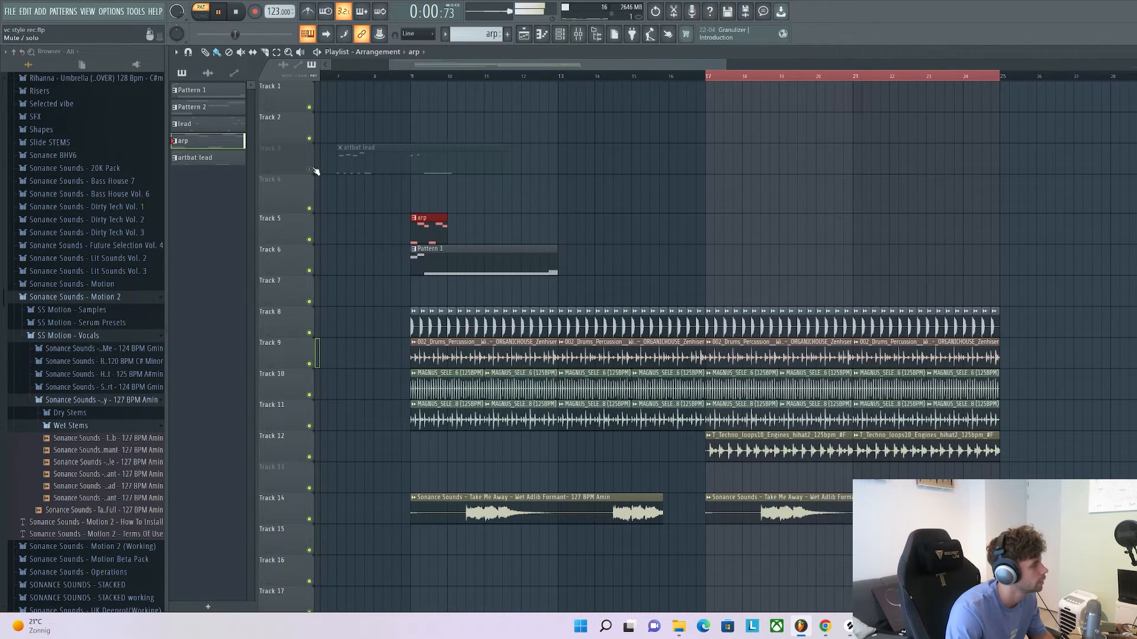
Duplicate the arp clip on Track 5 across bars 9 to 12, mute the Track 14 vocal and play from before bar 9
left_click(391, 75)
key("ctrl+b")
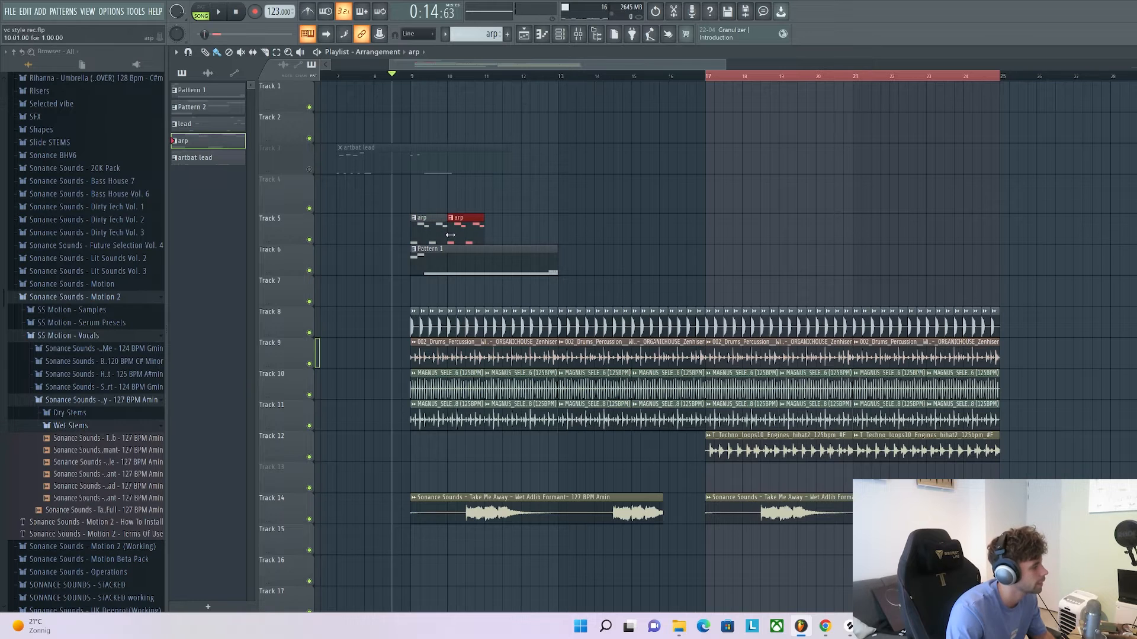
left_click(309, 520)
key("space")
mouse_move(492, 239)
left_mouse_down()
mouse_move(424, 227)
mouse_move(503, 225)
left_mouse_up()
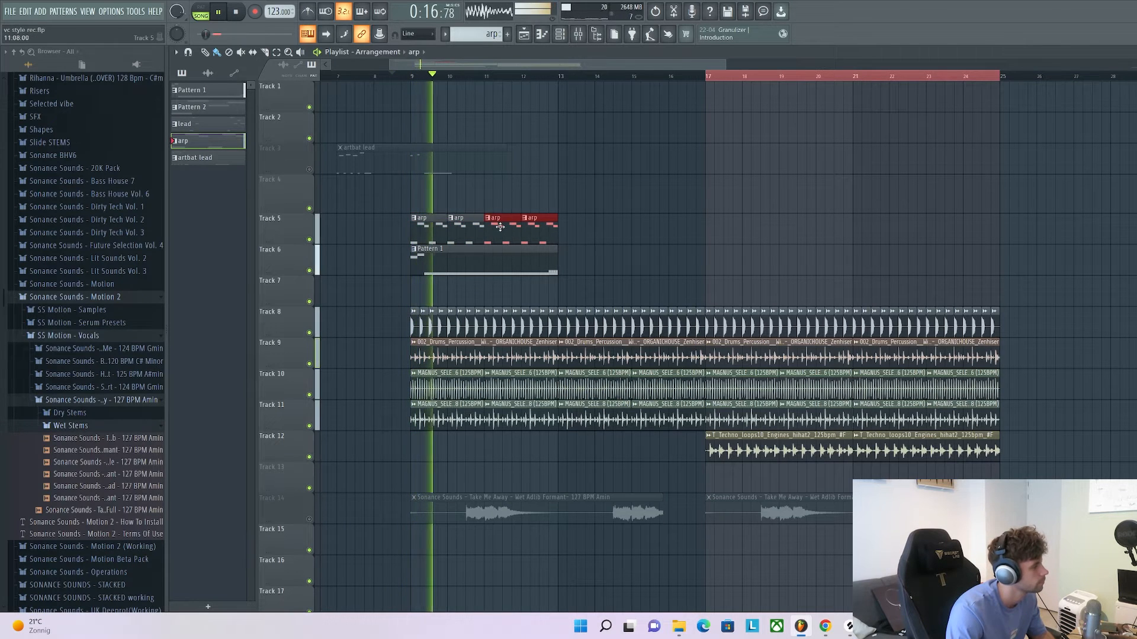
Mute and unmute the arp track during playback to compare the mix, and stop
left_click(309, 239)
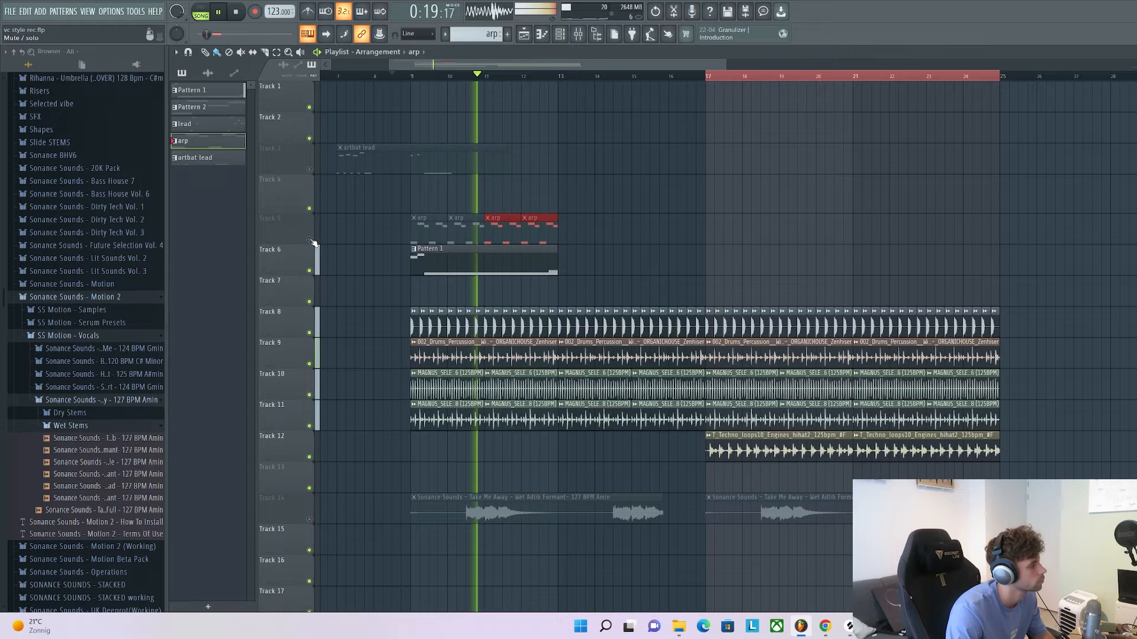
left_click(309, 240)
key("space")
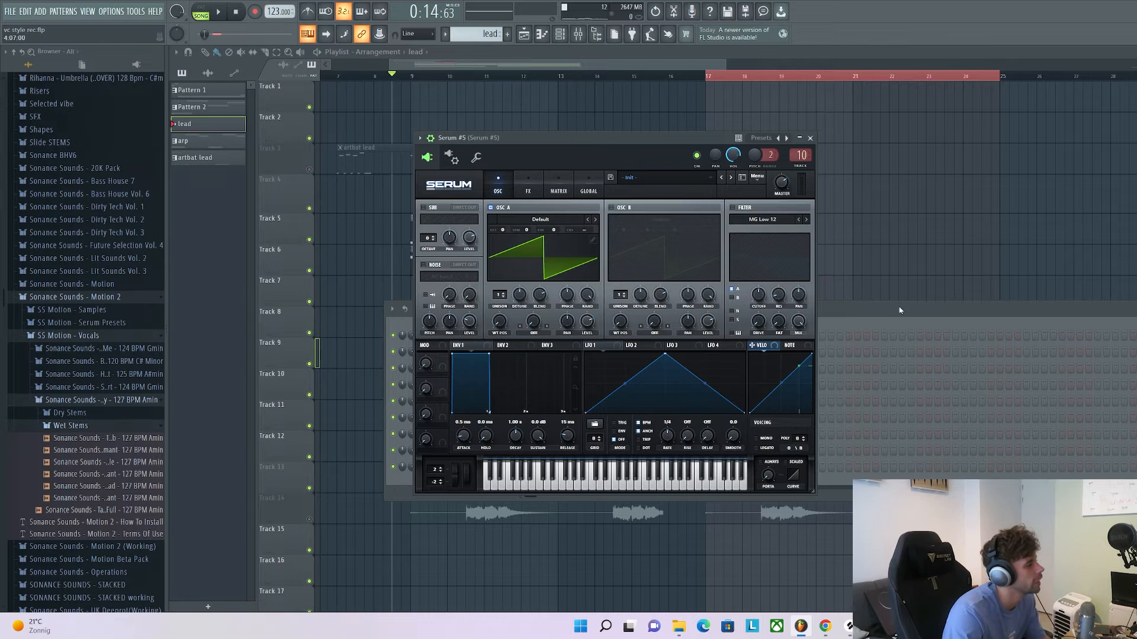
Load the preset Lead - Bat from Serum Presets Motion 2 into Serum #5 and audition it
left_click_drag(659, 142, 657, 158)
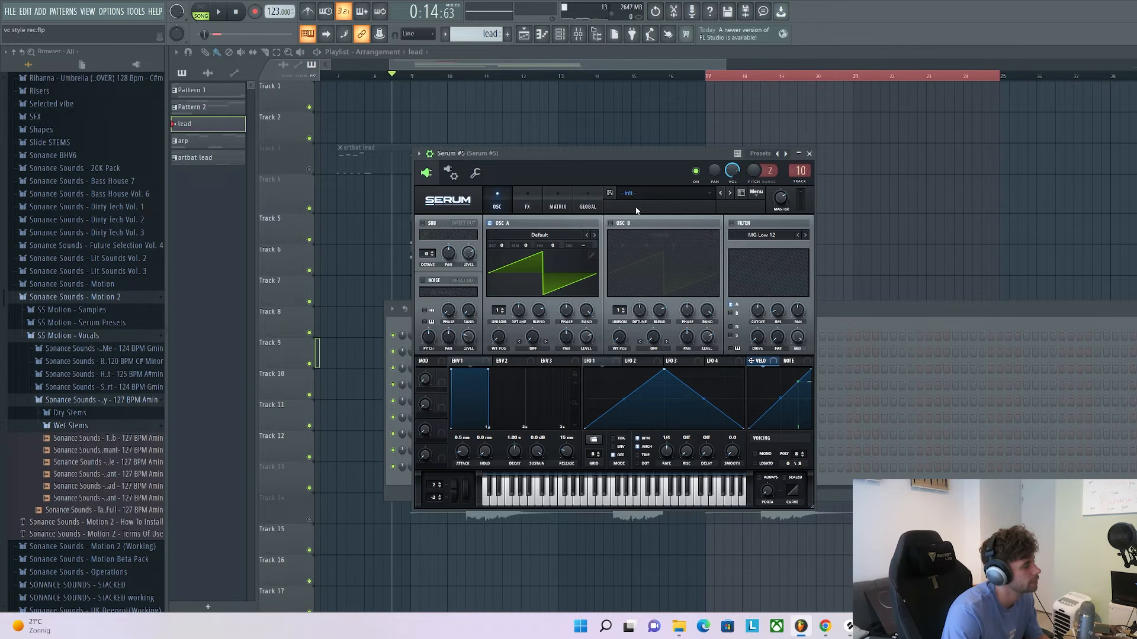
left_click(639, 193)
mouse_move(708, 335)
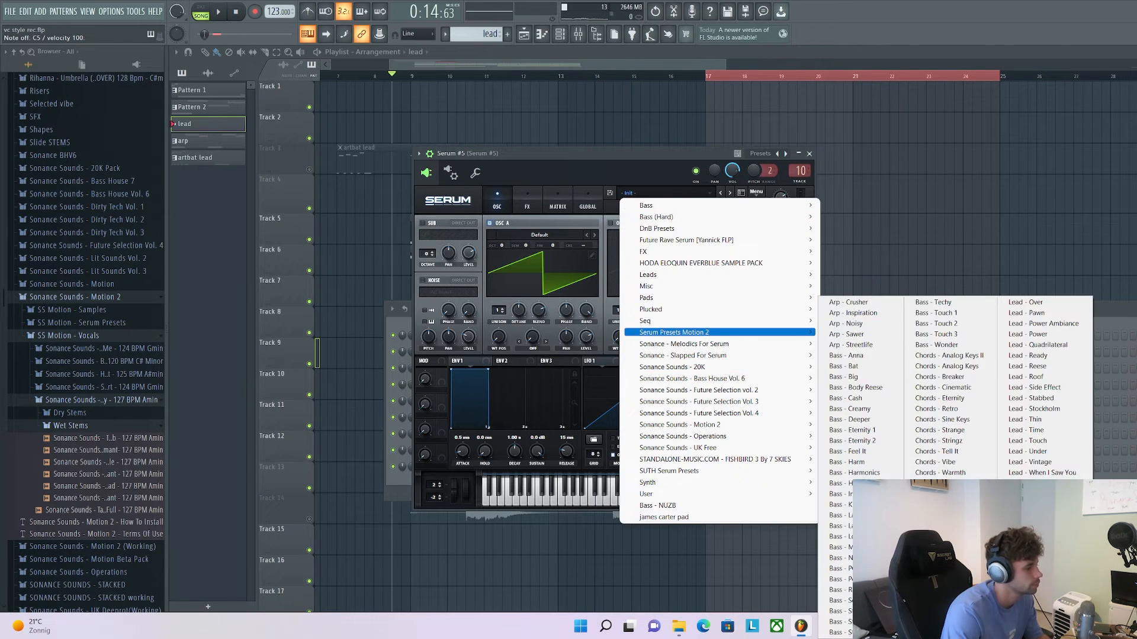
left_click(841, 366)
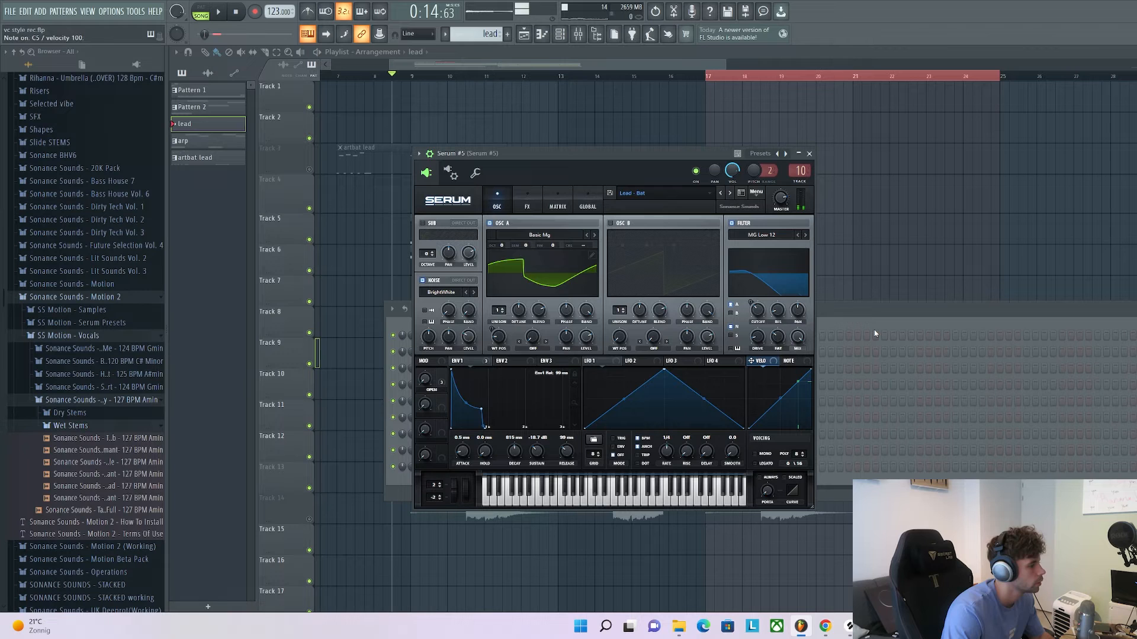
left_click(868, 316)
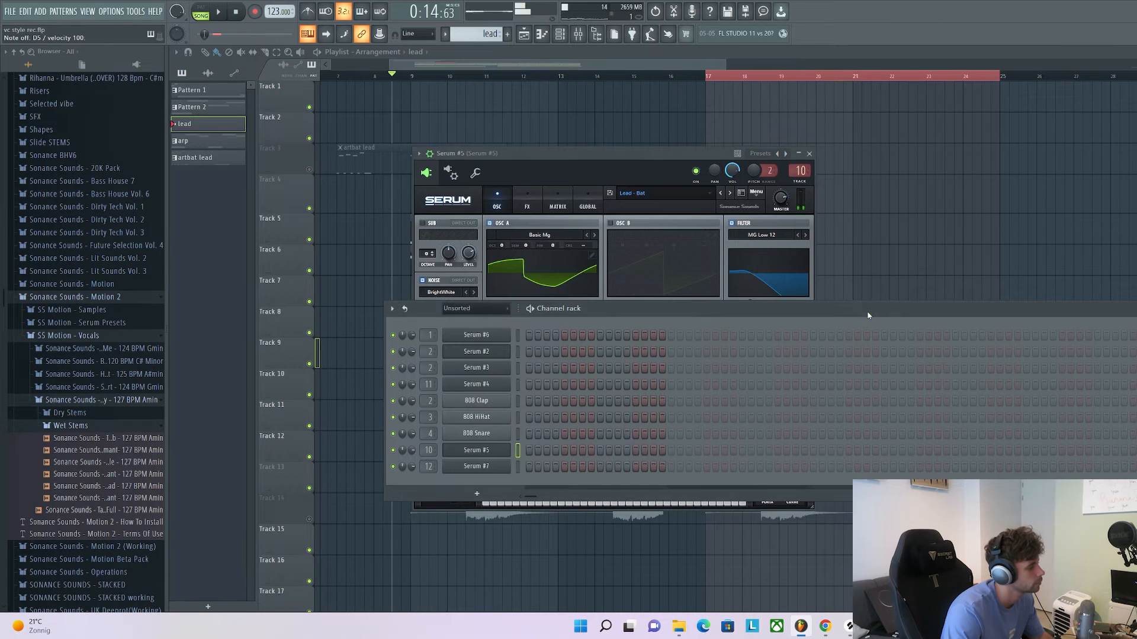
Open the piano roll of Serum #5 and place consecutive three-step A4, A#5 and E5 notes from bar 1
right_click(486, 453)
left_click(533, 449)
mouse_move(256, 349)
left_mouse_down()
mouse_move(175, 349)
mouse_move(171, 359)
mouse_move(168, 347)
left_mouse_up()
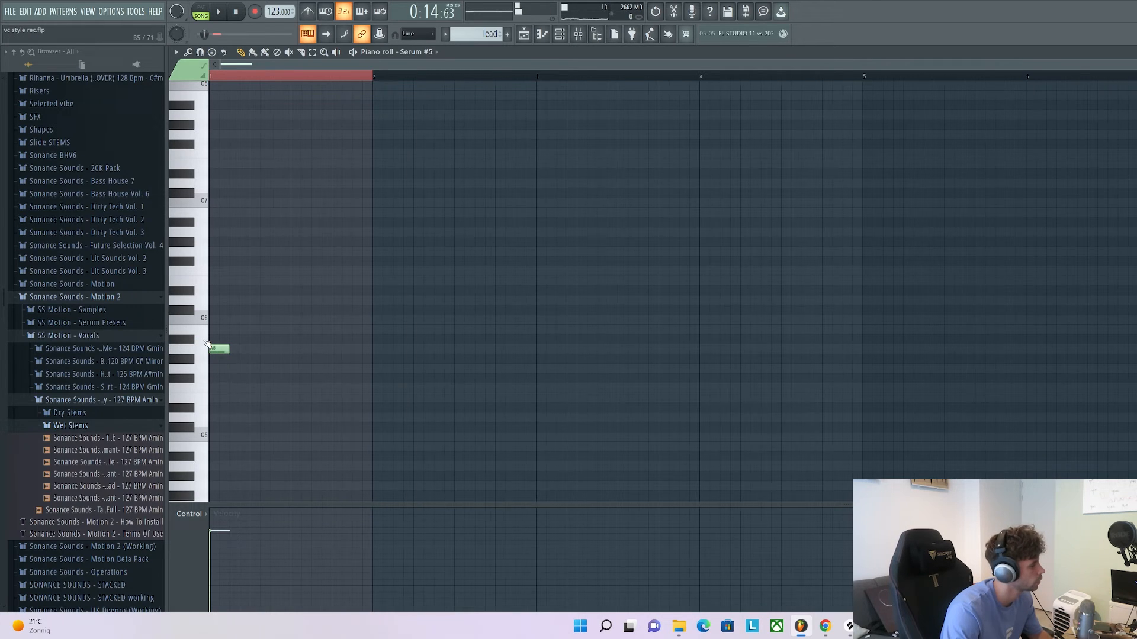
scroll(206, 344, "up", 2)
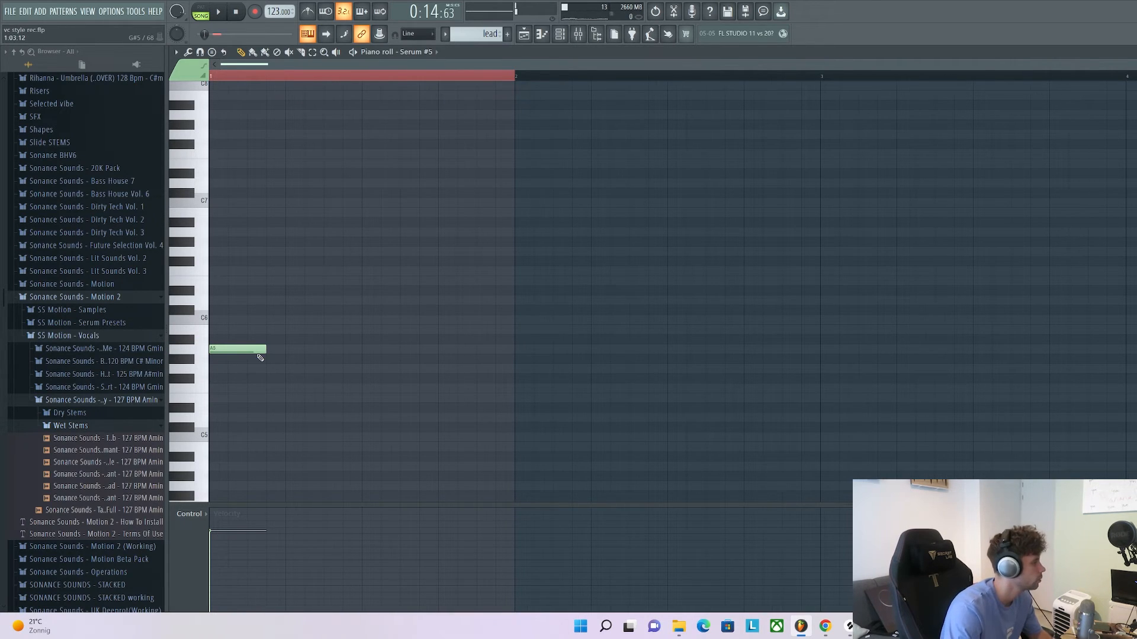
key("ctrl+Down")
left_click(269, 340)
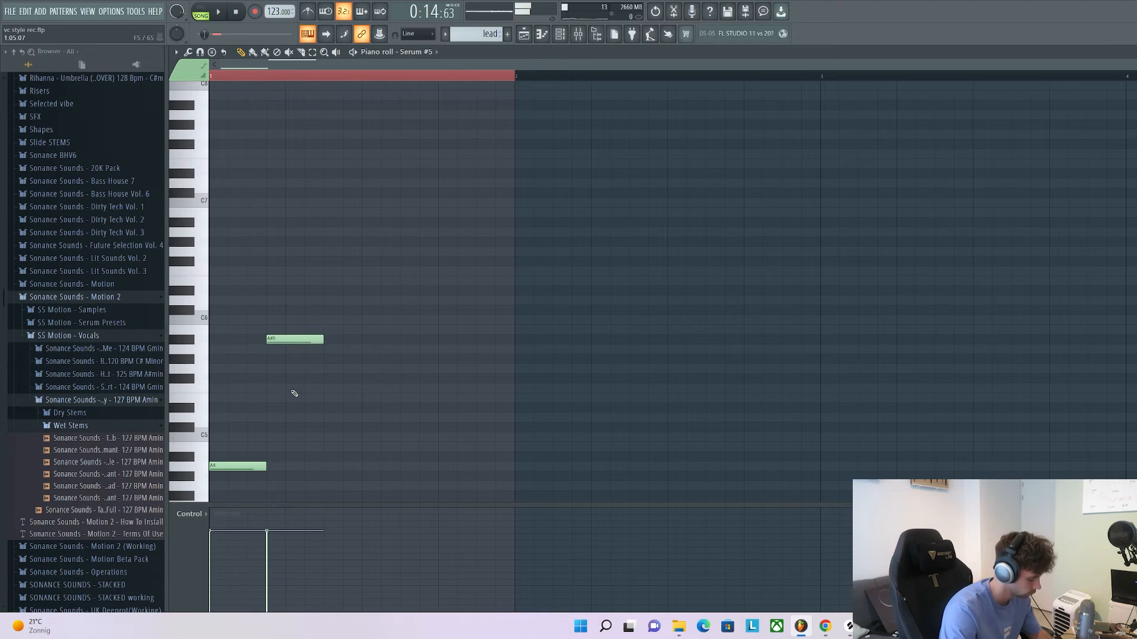
left_click_drag(297, 408, 286, 286)
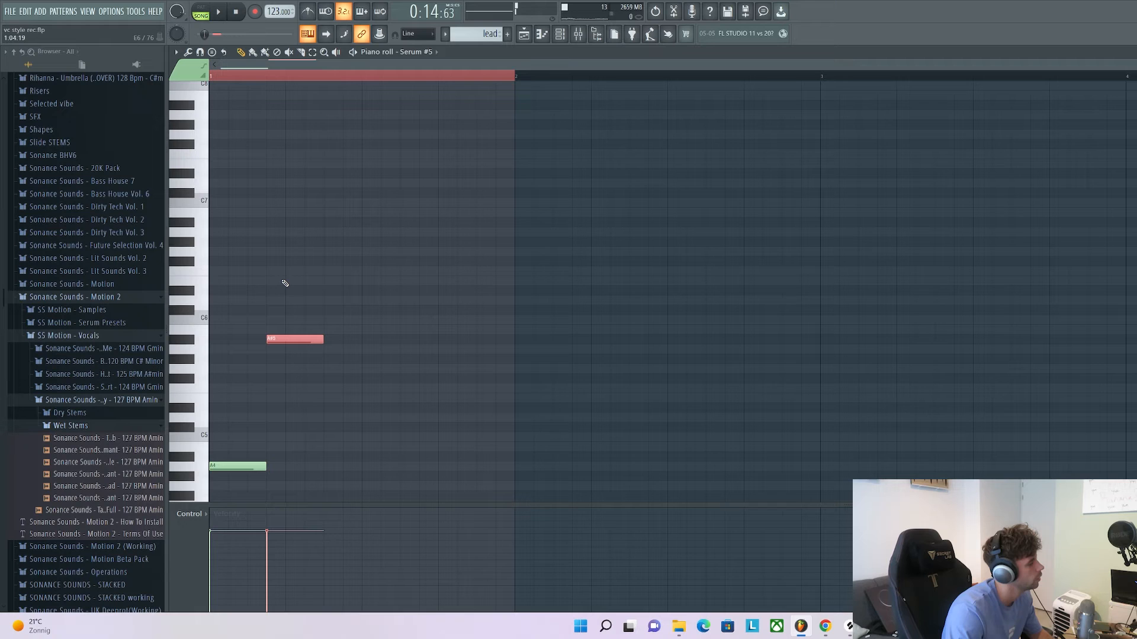
scroll(402, 361, "down", 1)
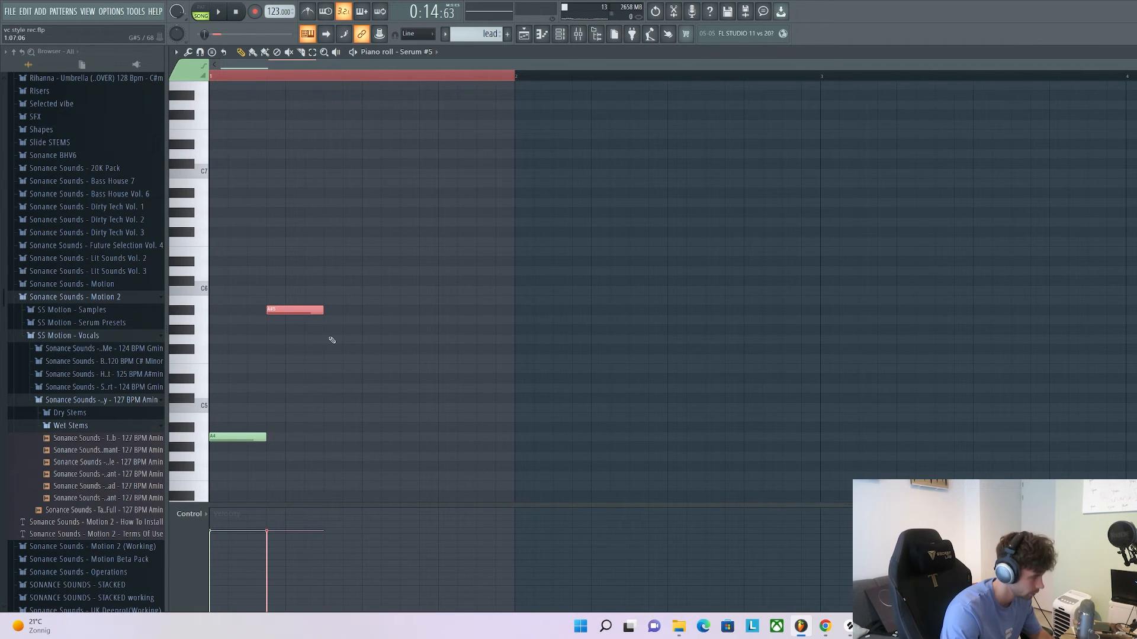
mouse_move(330, 353)
left_mouse_down()
mouse_move(342, 351)
mouse_move(346, 371)
left_mouse_up()
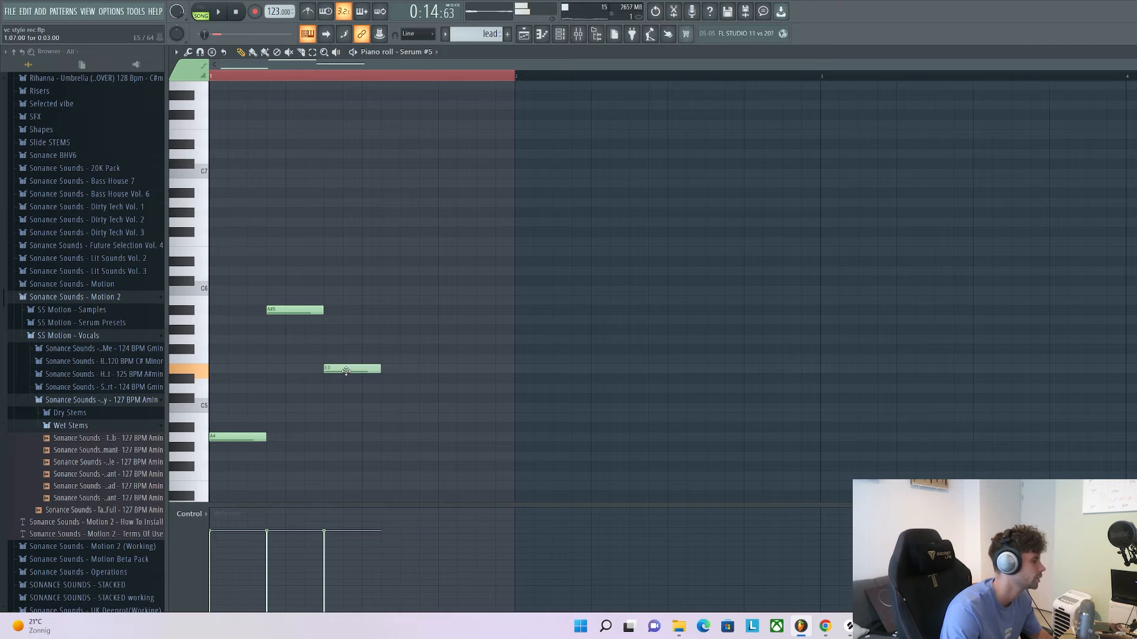
Try lowering the A#5 lead note to A5, comparing both versions in playback, and undo the change
key("space")
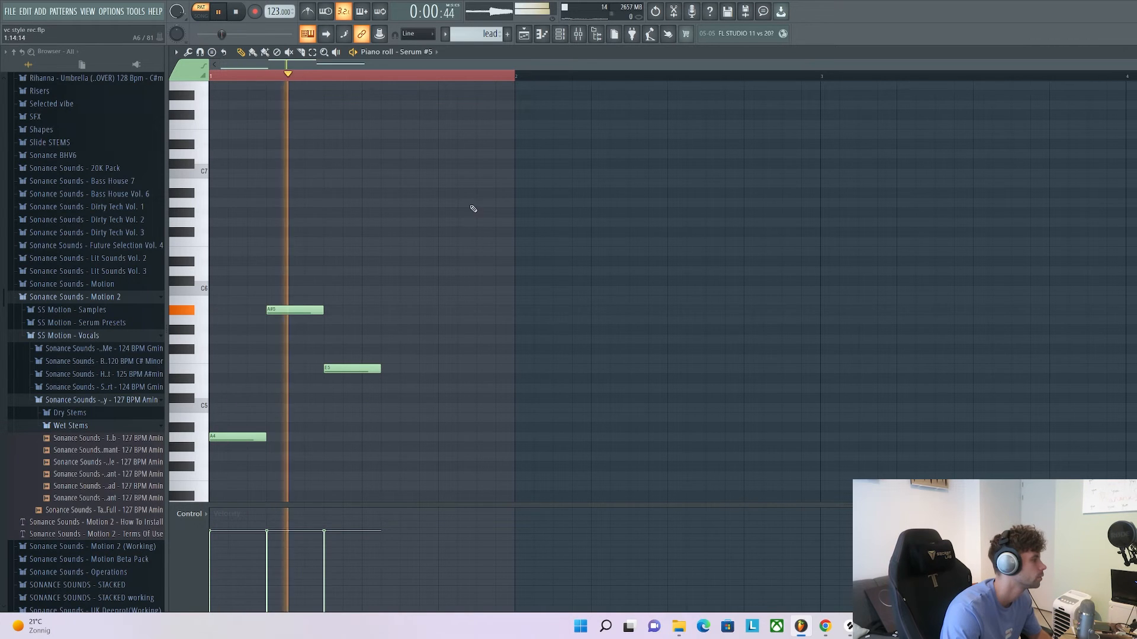
key("space")
left_click_drag(266, 290, 278, 341)
right_click(414, 322)
key("space")
key("space")
left_click(297, 319)
left_click_drag(297, 319, 297, 321)
key("space")
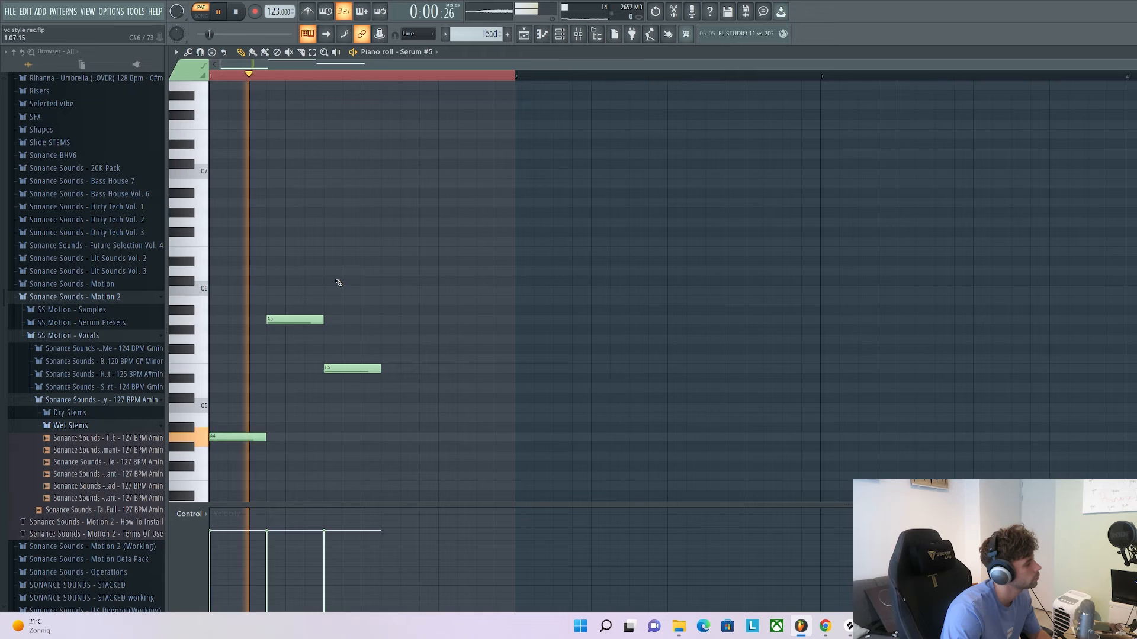
key("space")
key("ctrl+z")
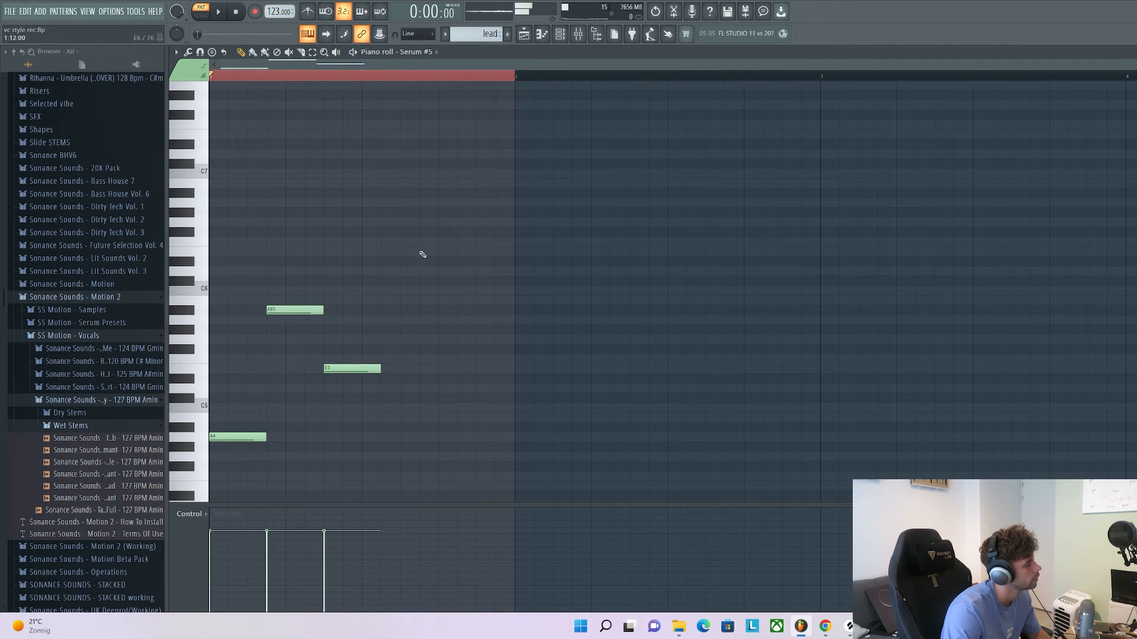
key("space")
Select the three lead notes in bar 1 and copy them to the start of bar 4
key("ctrl+a")
key("ctrl+d")
key("ctrl+a")
scroll(229, 454, "down", 1)
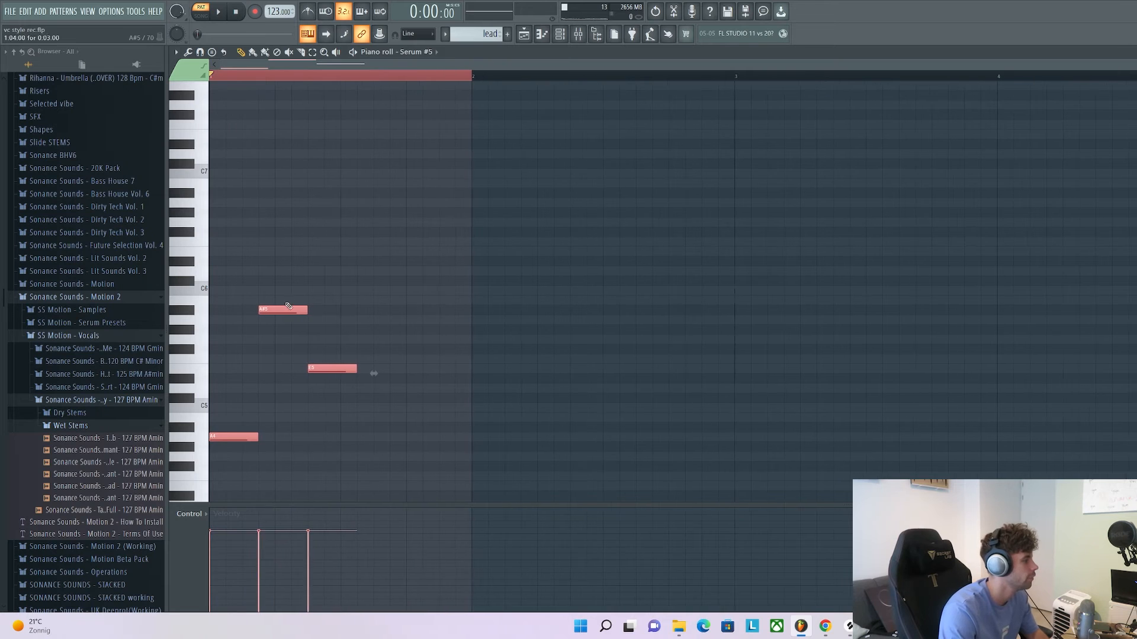
left_click_drag(226, 439, 1001, 456)
scroll(1005, 447, "down", 2)
scroll(770, 453, "up", 5)
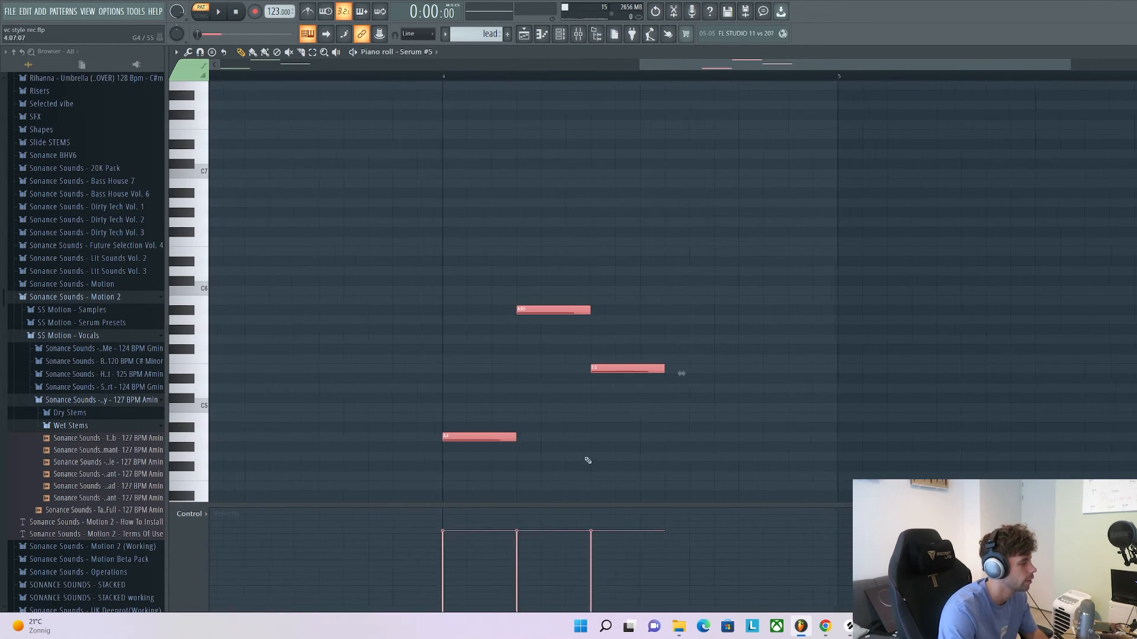
In bar 4, split the A4 into one-step and two-step notes, and add two-step G5 and E5 notes at steps 10 and 13
left_click(387, 462, "ctrl")
left_click_drag(492, 439, 429, 439)
left_click(434, 437)
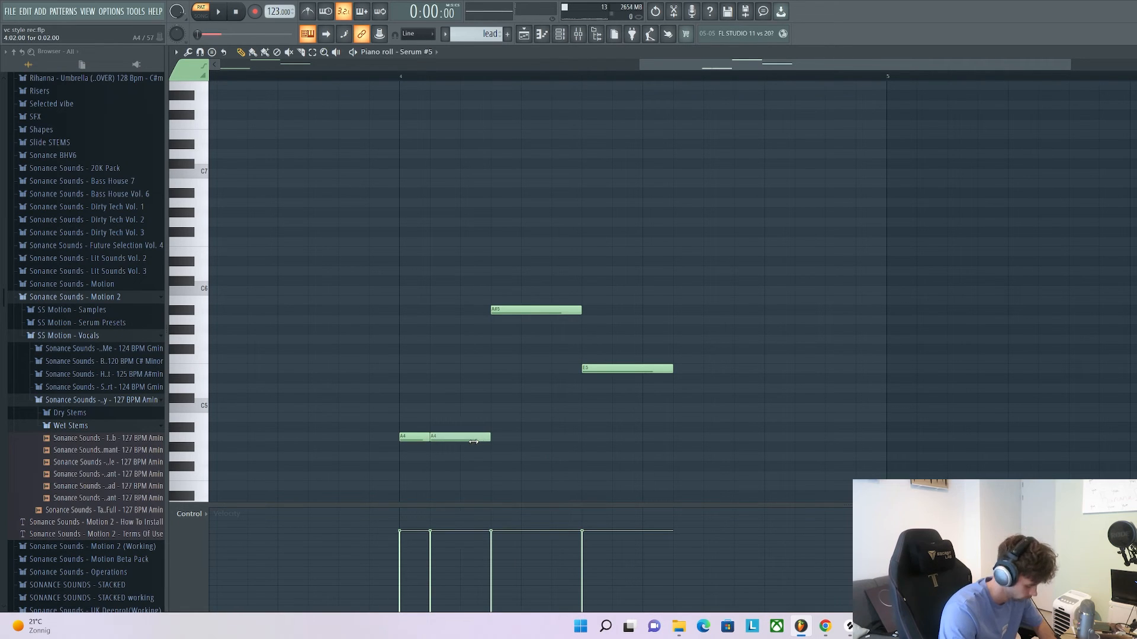
left_click(688, 342)
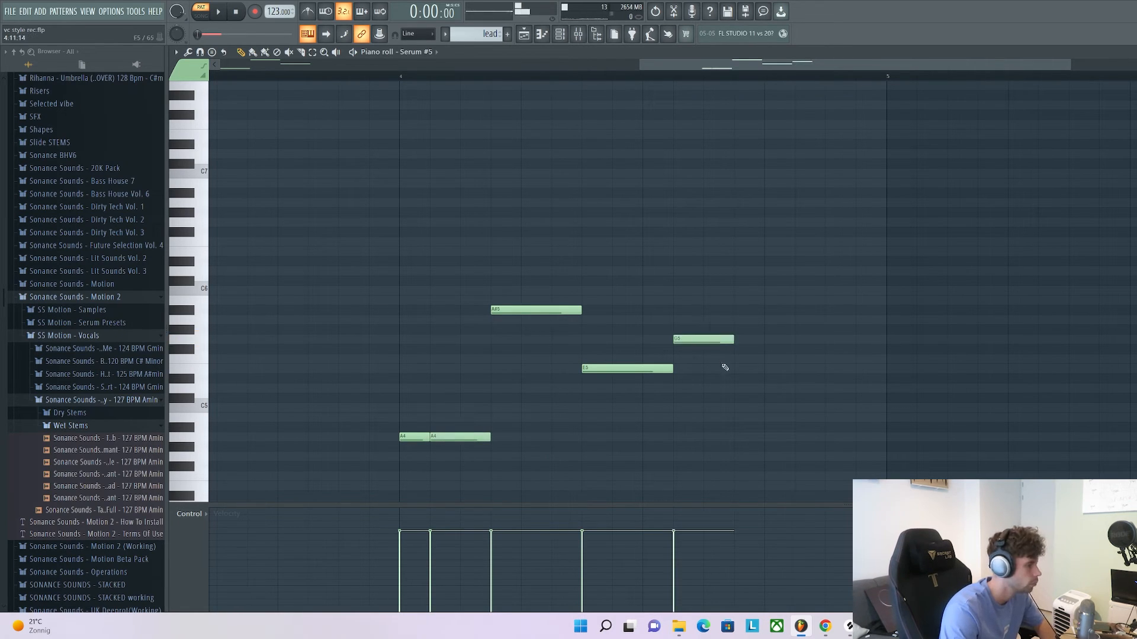
left_click(740, 359)
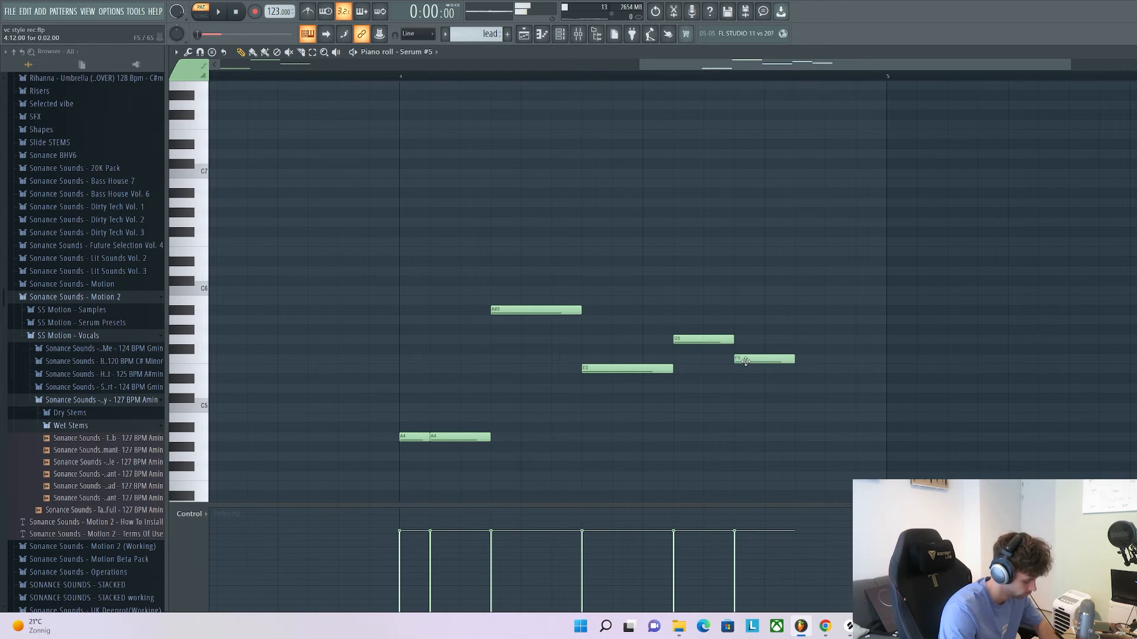
left_click_drag(745, 361, 776, 368)
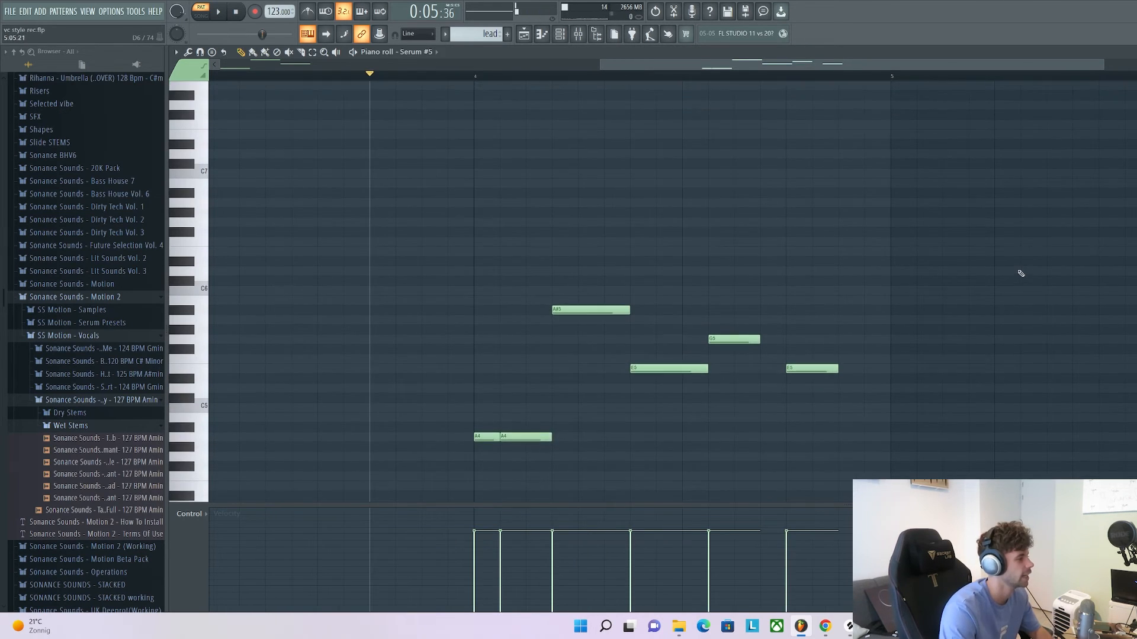
Play the lead pattern in pattern mode to hear the bar 4 variation
scroll(1021, 274, "down", 1)
key("space")
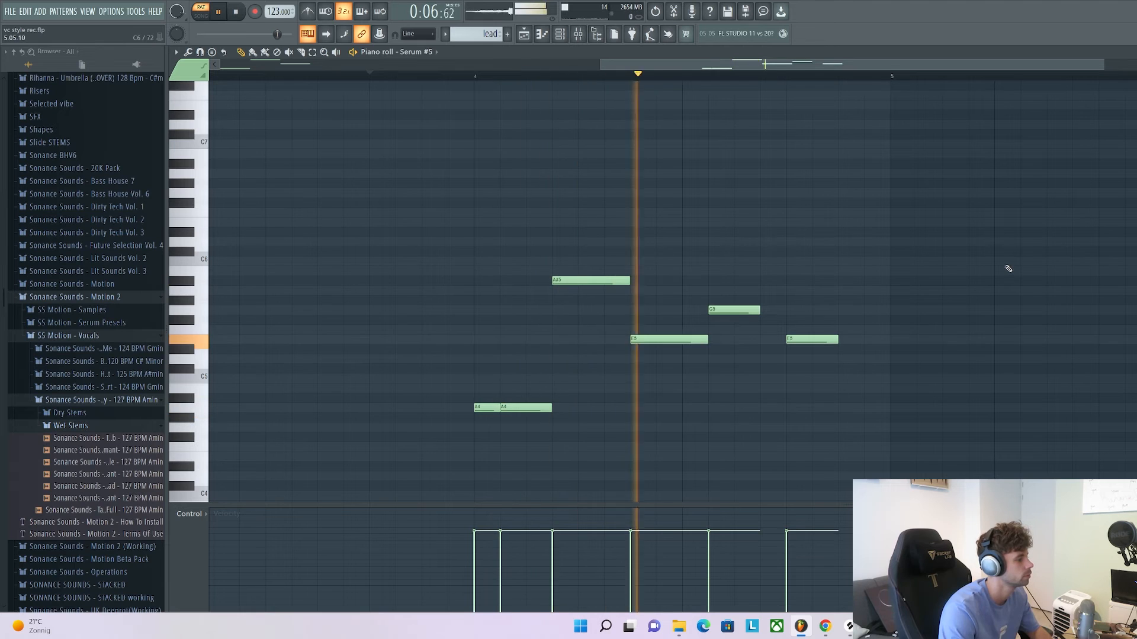
scroll(1006, 269, "down", 4)
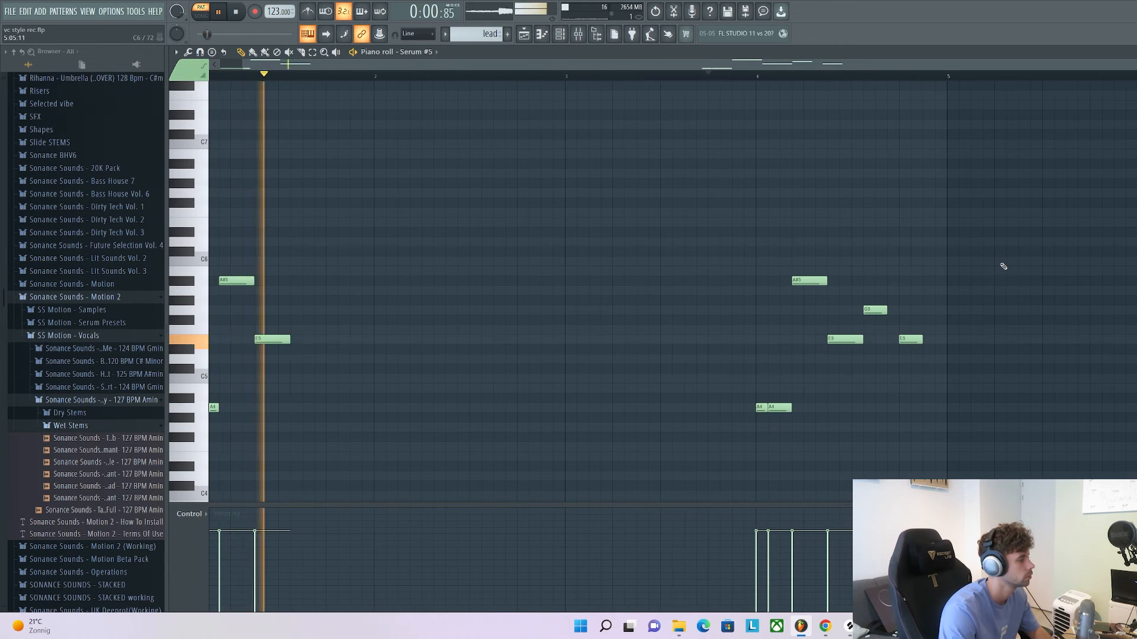
key("space")
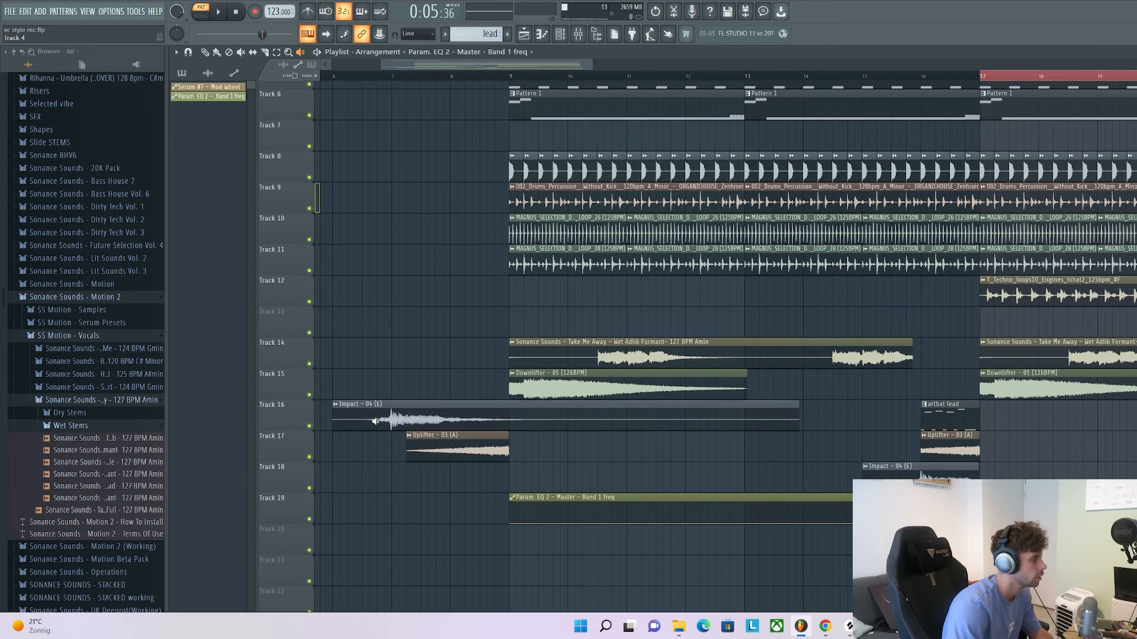
Audition the Impact - 04, Uplifter - 03 and Downlifter - 05 clips around bar 9 in solo
left_click_drag(374, 421, 385, 430)
scroll(386, 431, "up", 5)
left_click_drag(394, 153, 393, 153)
scroll(437, 415, "down", 4)
left_click_drag(437, 487, 437, 487)
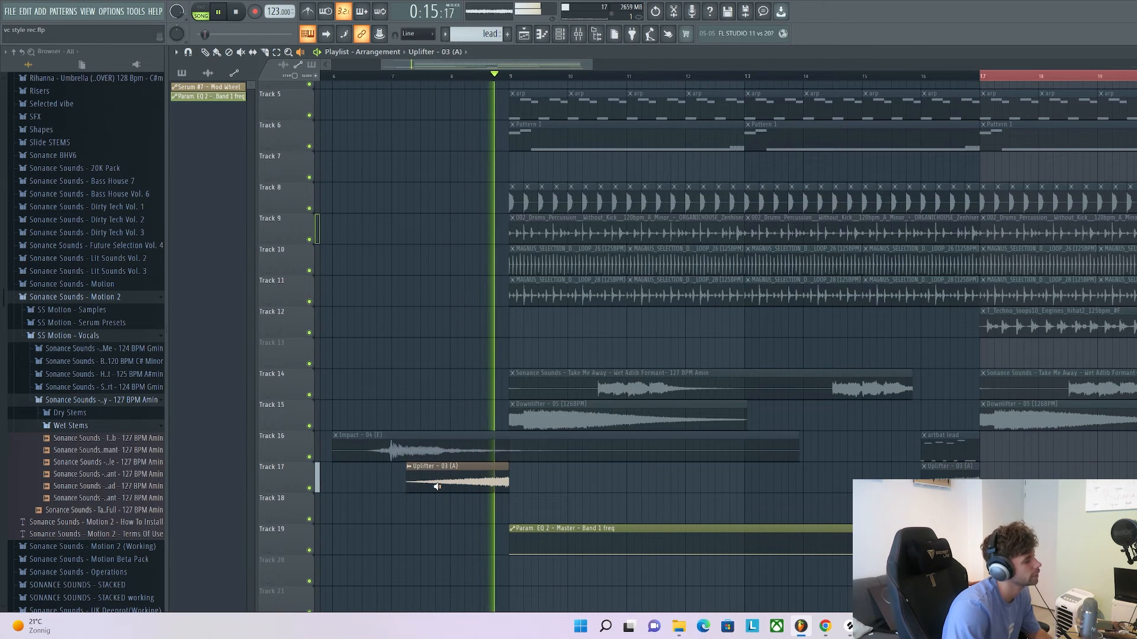
left_click_drag(513, 415, 513, 415)
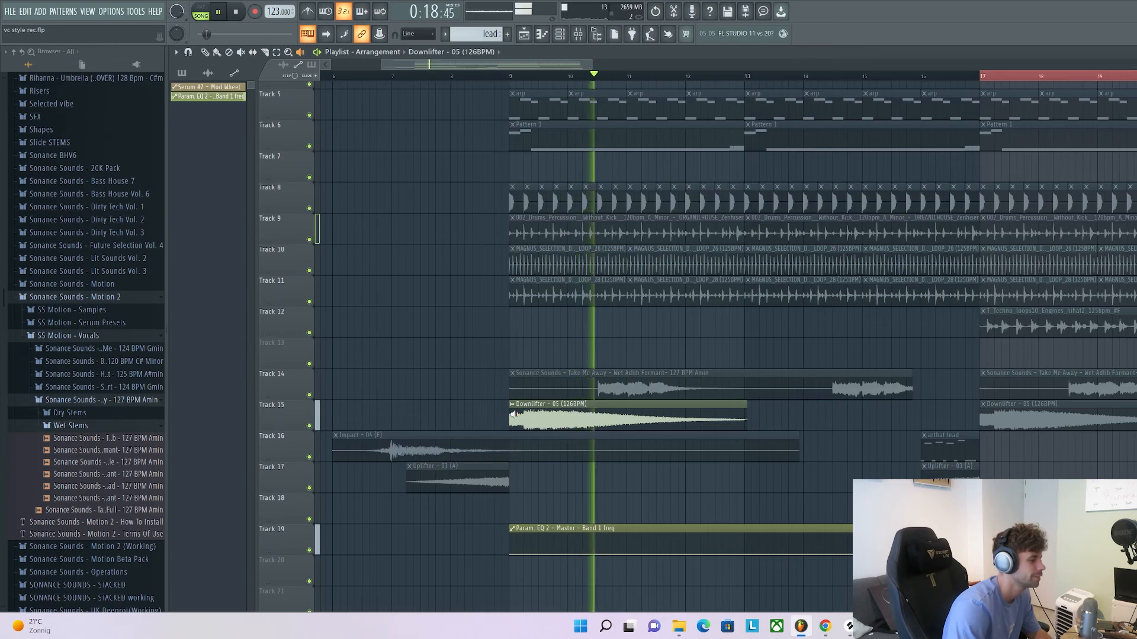
Audition the Impact - 04 and Uplifter - 03 clips leading into bar 17 in solo
scroll(467, 467, "down", 2)
scroll(689, 503, "up", 3)
left_click(704, 510)
left_click(707, 474)
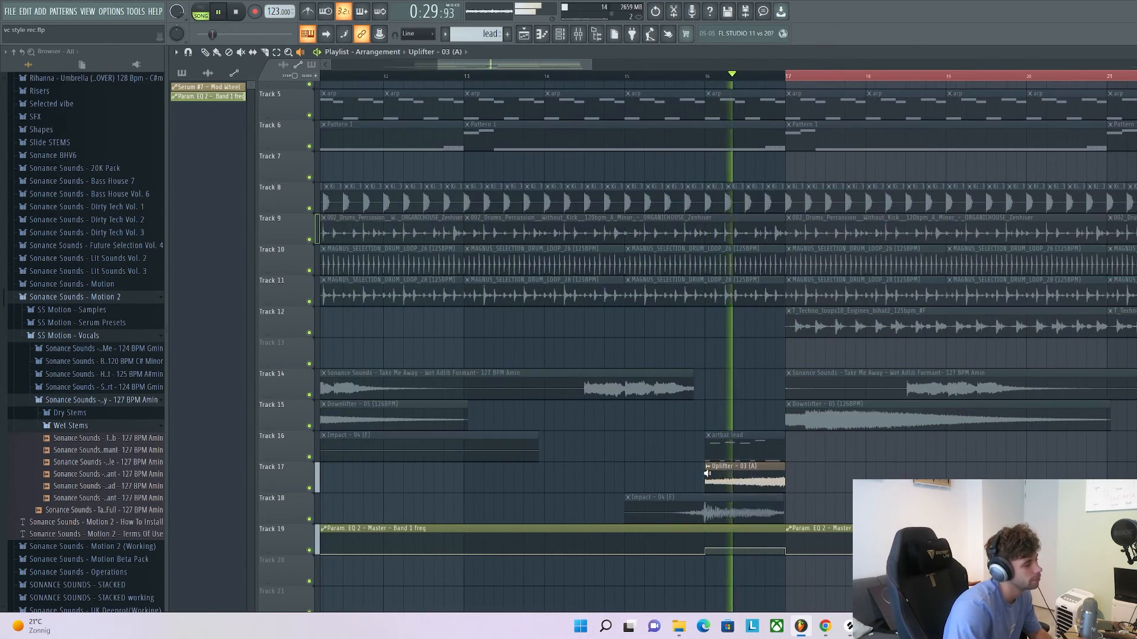
scroll(687, 477, "down", 1)
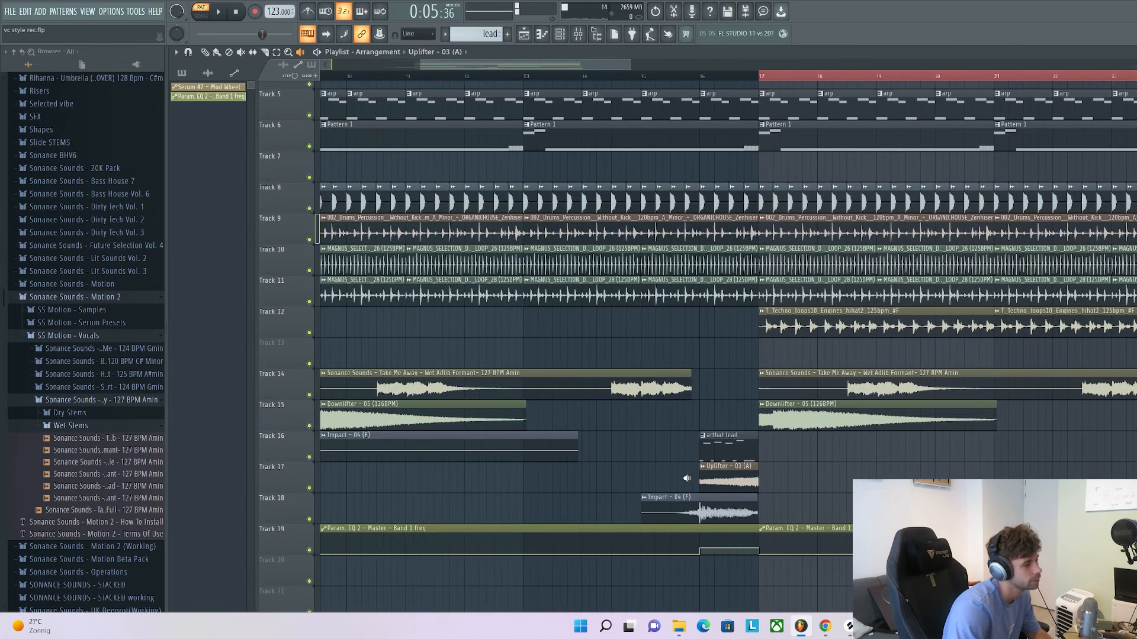
Move the playhead to bar 16 and open the mixer to review the Master track and its EQ automation
scroll(687, 479, "down", 3)
left_click(697, 75)
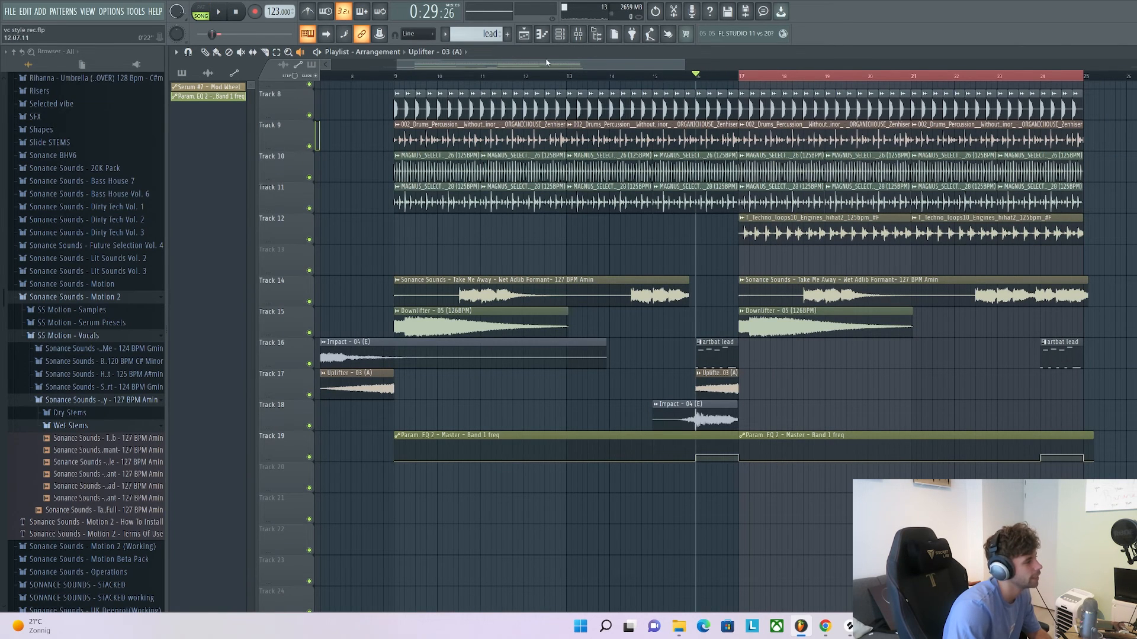
left_click(578, 34)
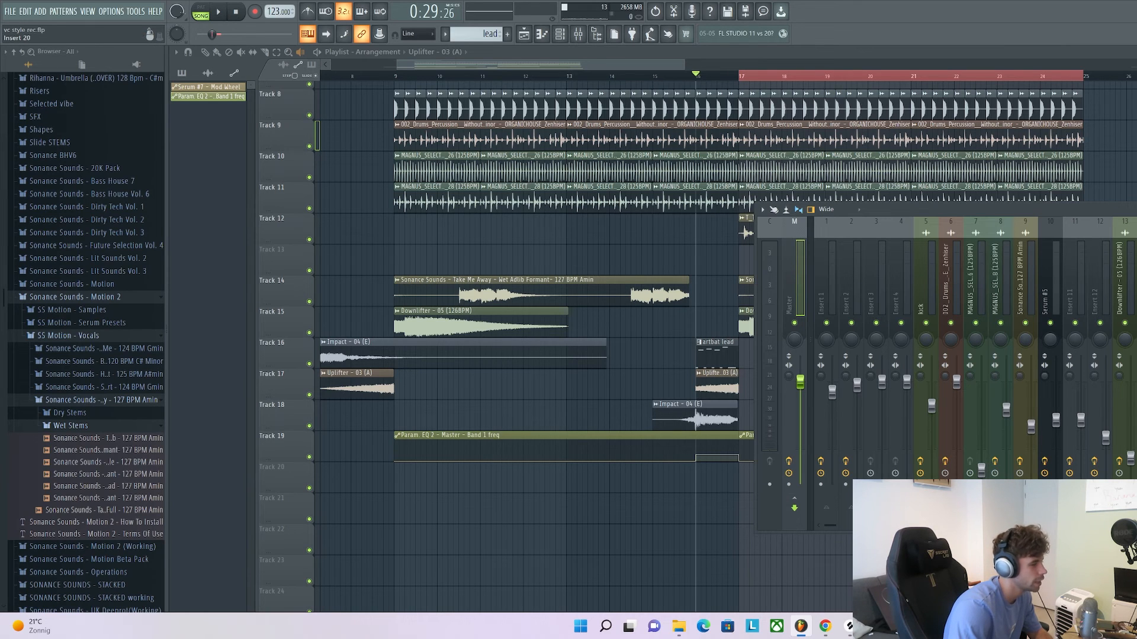
left_click_drag(383, 138, 508, 169)
mouse_move(434, 261)
left_mouse_down()
mouse_move(356, 261)
mouse_move(435, 261)
left_mouse_up()
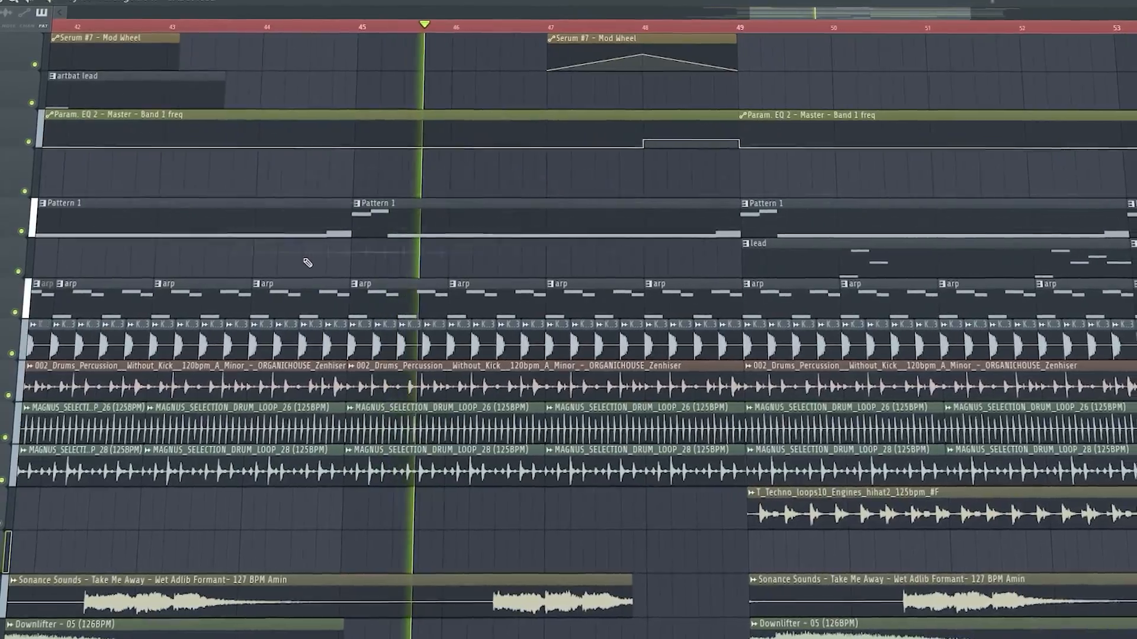
scroll(309, 264, "down", 2)
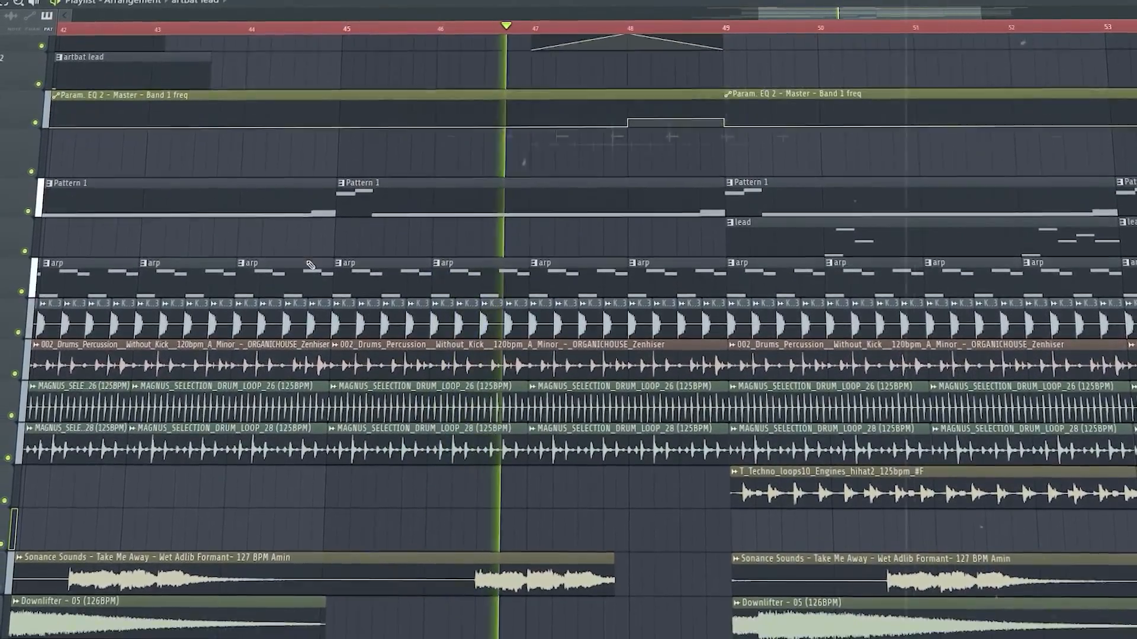